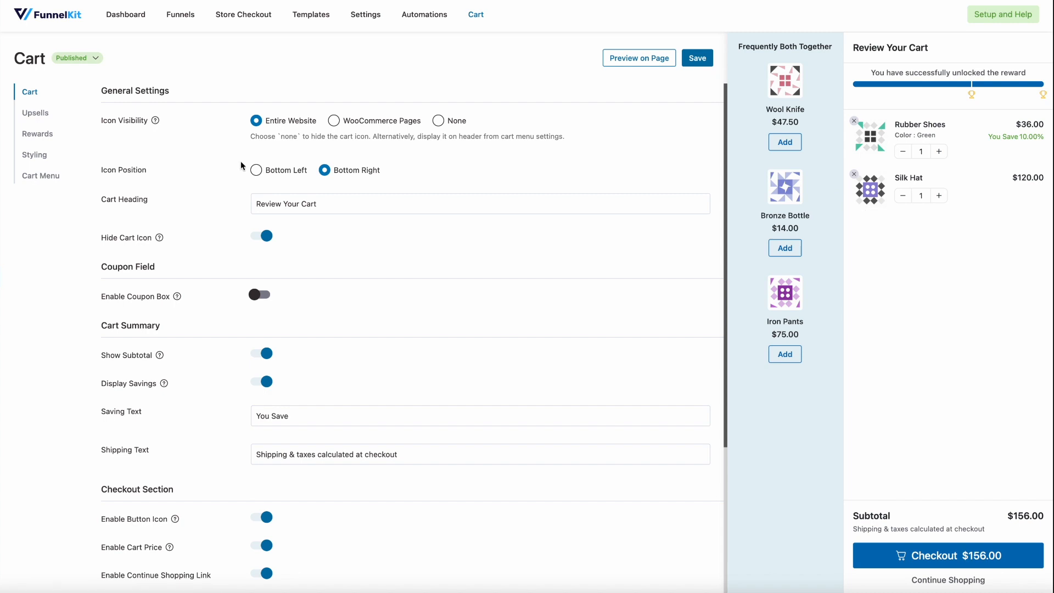
Try the None icon visibility, restore Entire Website, and switch Hide Cart Icon off and back on
{"action": "mouse_move", "coordinate": [152, 125]}
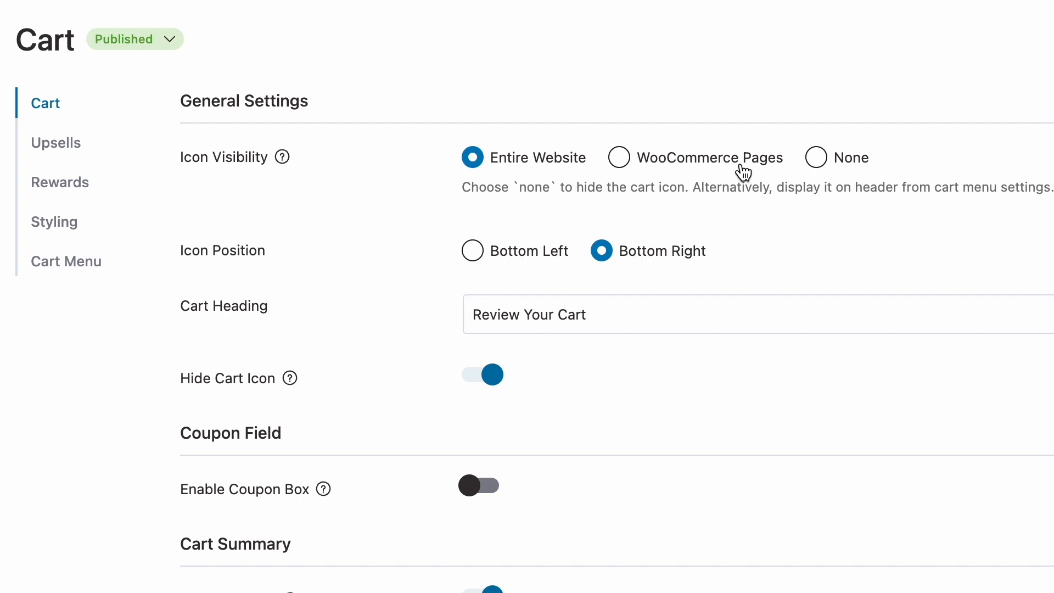
{"action": "left_click", "coordinate": [866, 163]}
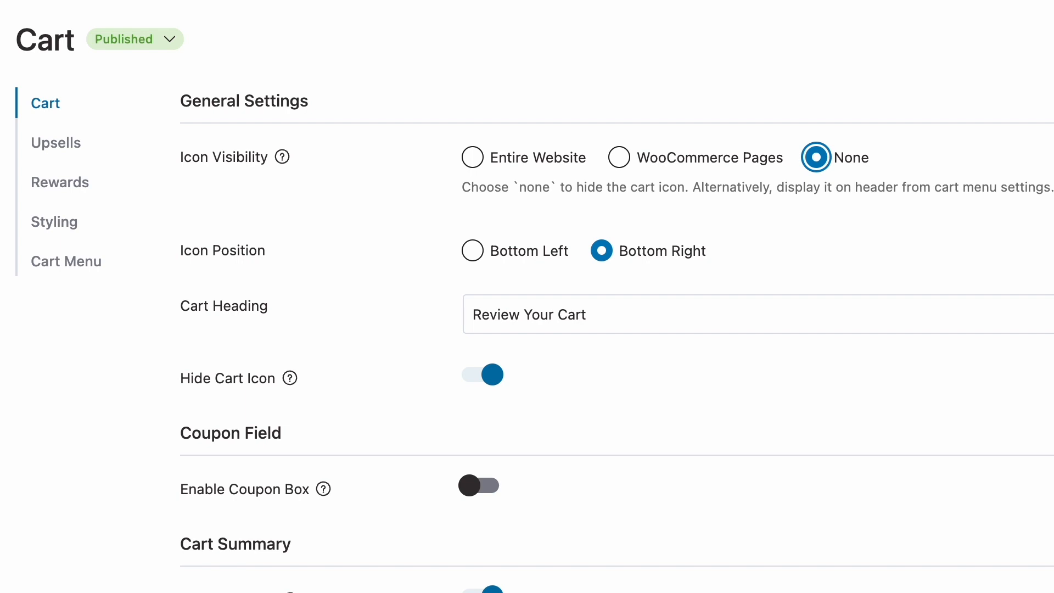
{"action": "left_click", "coordinate": [543, 165]}
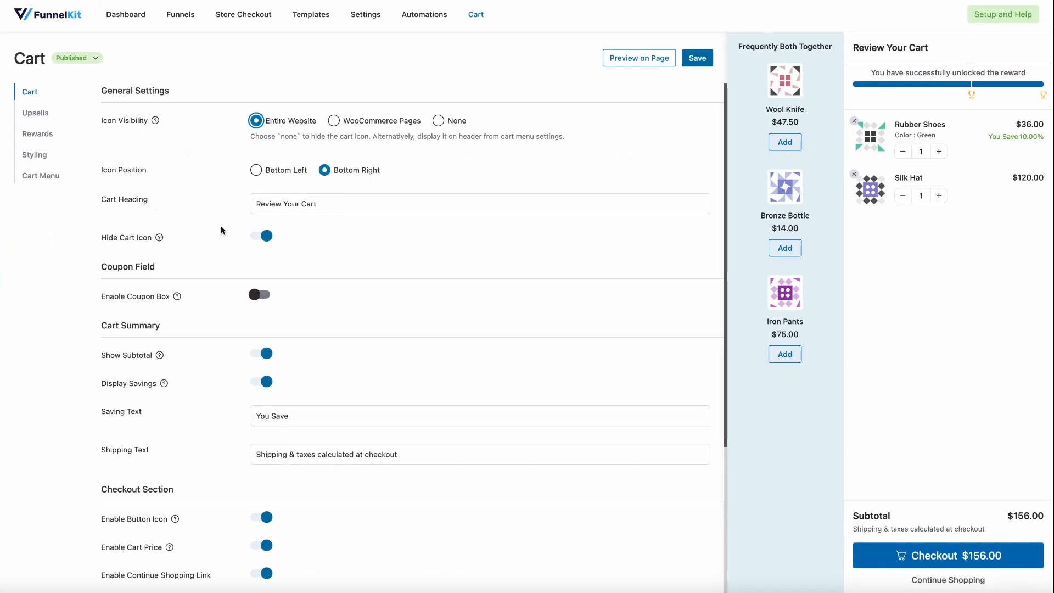
{"action": "scroll", "coordinate": [220, 226], "scroll_direction": "down", "scroll_amount": 1}
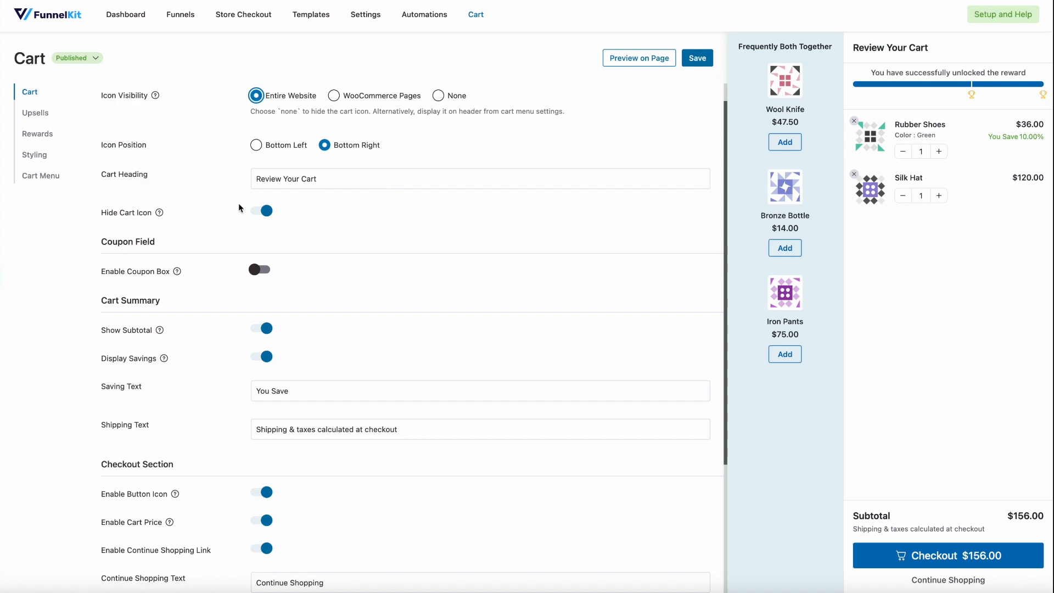
{"action": "left_click", "coordinate": [254, 213]}
{"action": "left_click", "coordinate": [255, 213]}
Enable the coupon box and check its discount code field in the cart preview
{"action": "scroll", "coordinate": [255, 225], "scroll_direction": "down", "scroll_amount": 2}
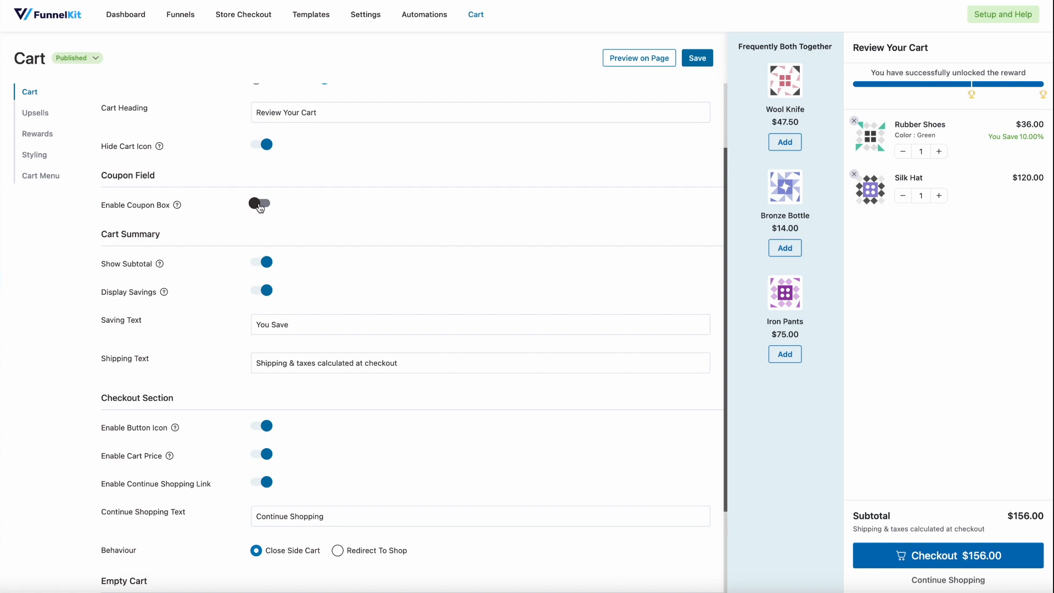
{"action": "left_click", "coordinate": [260, 204]}
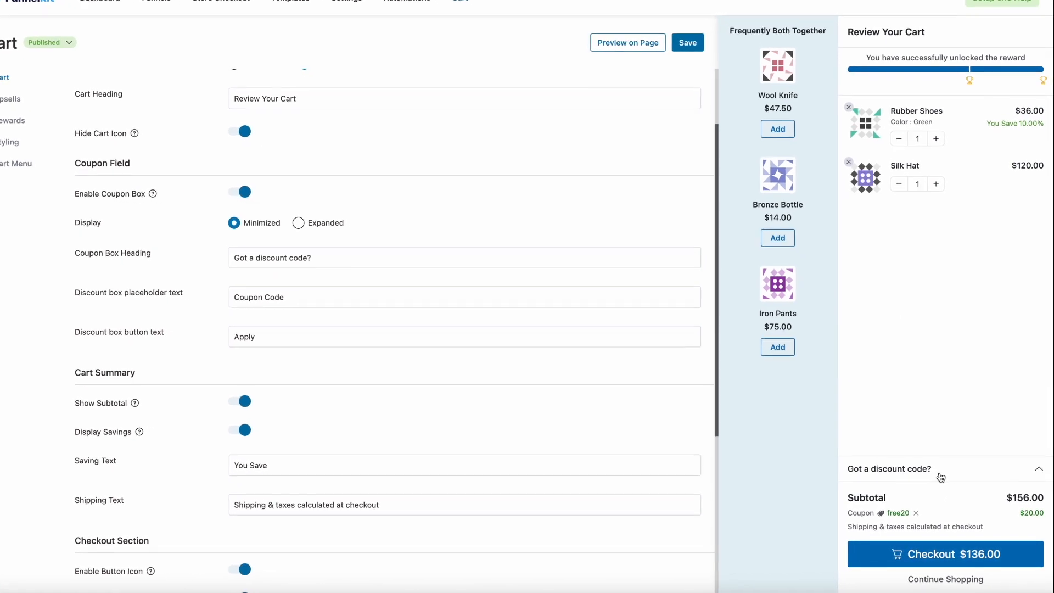
{"action": "left_click", "coordinate": [944, 480]}
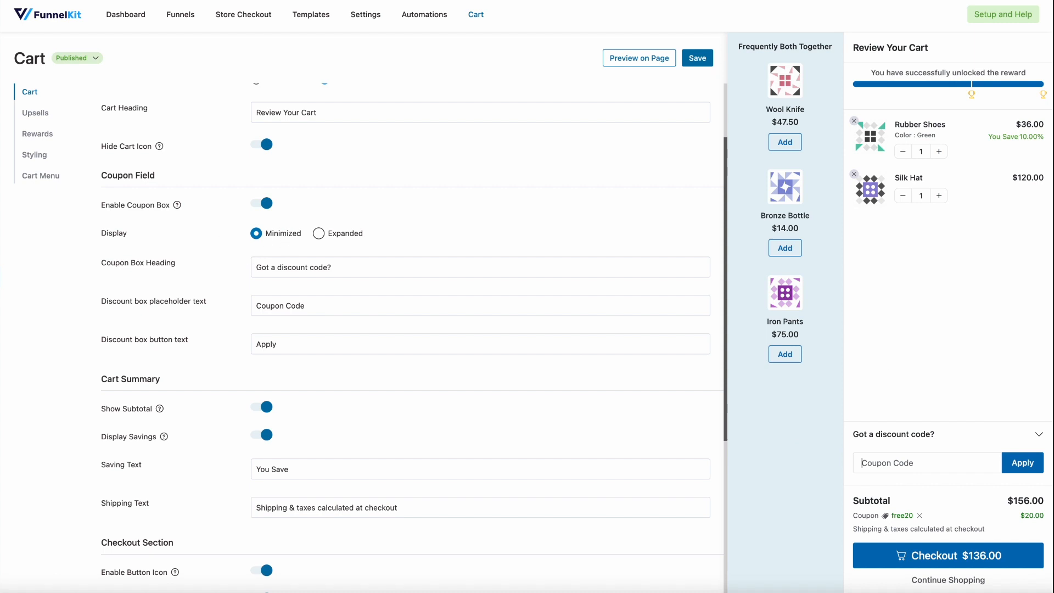
{"action": "left_click", "coordinate": [1037, 435]}
Set the coupon box display to Expanded and select the discount box button text
{"action": "left_click", "coordinate": [320, 234]}
{"action": "scroll", "coordinate": [364, 288], "scroll_direction": "down", "scroll_amount": 1}
{"action": "scroll", "coordinate": [365, 288], "scroll_direction": "up", "scroll_amount": 1}
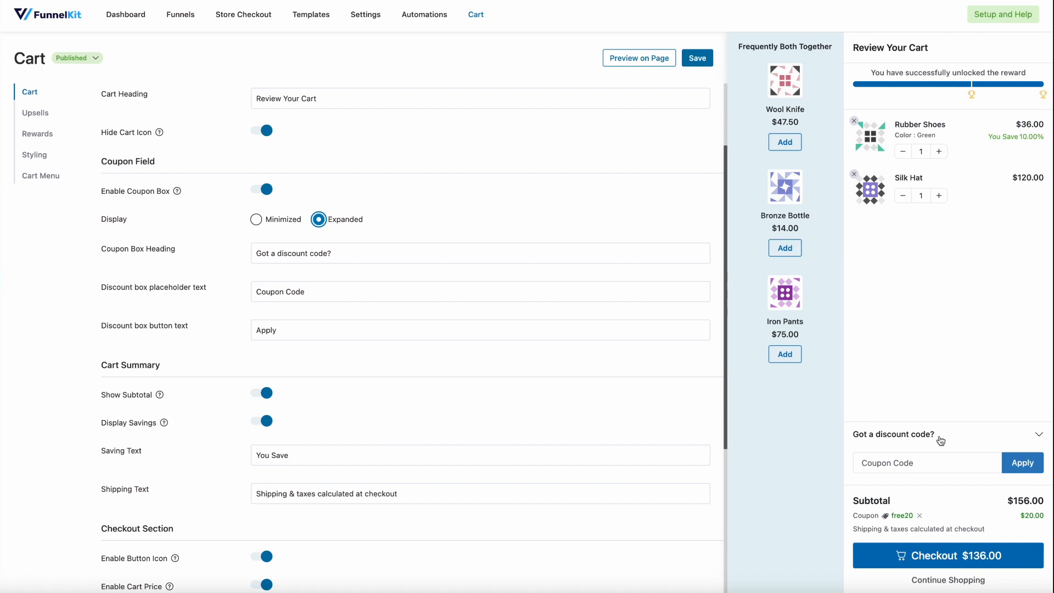
{"action": "double_click", "coordinate": [428, 327]}
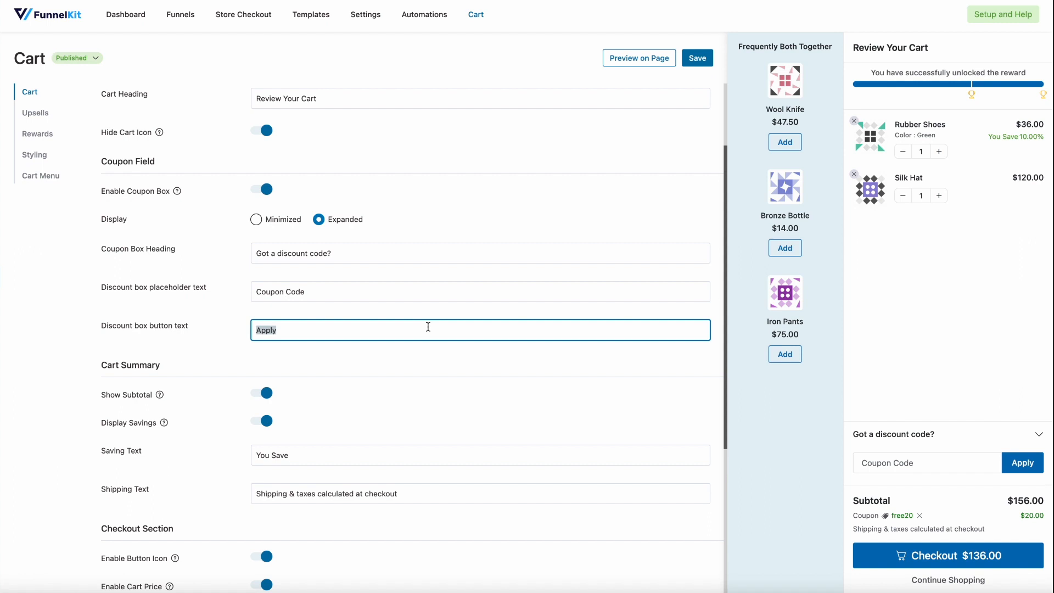
Switch Show Subtotal and Display Savings off and back on in the cart summary settings
{"action": "scroll", "coordinate": [309, 292], "scroll_direction": "down", "scroll_amount": 3}
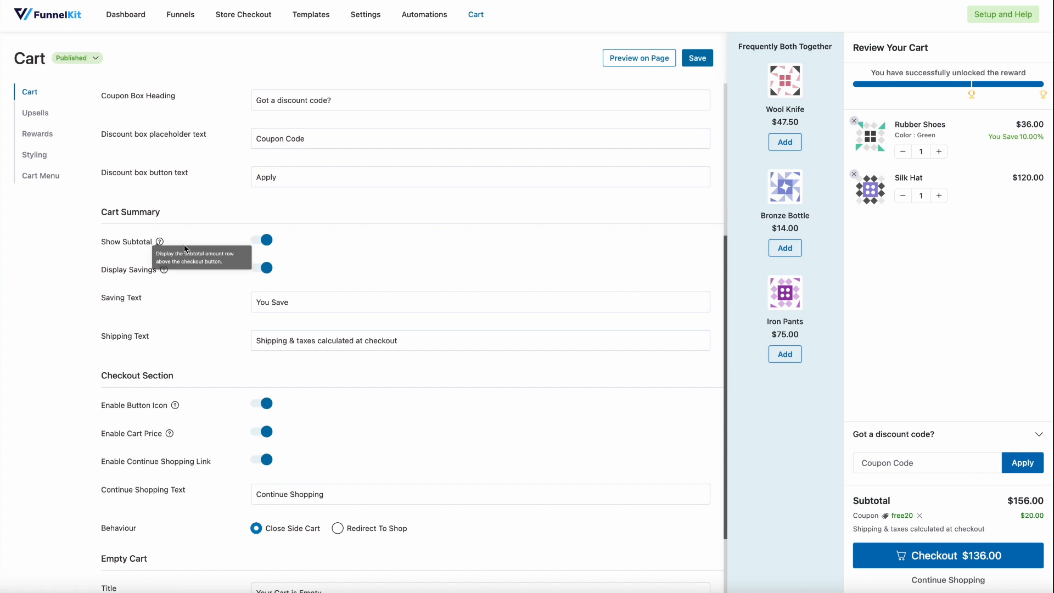
{"action": "left_click", "coordinate": [263, 246]}
{"action": "left_click", "coordinate": [263, 245]}
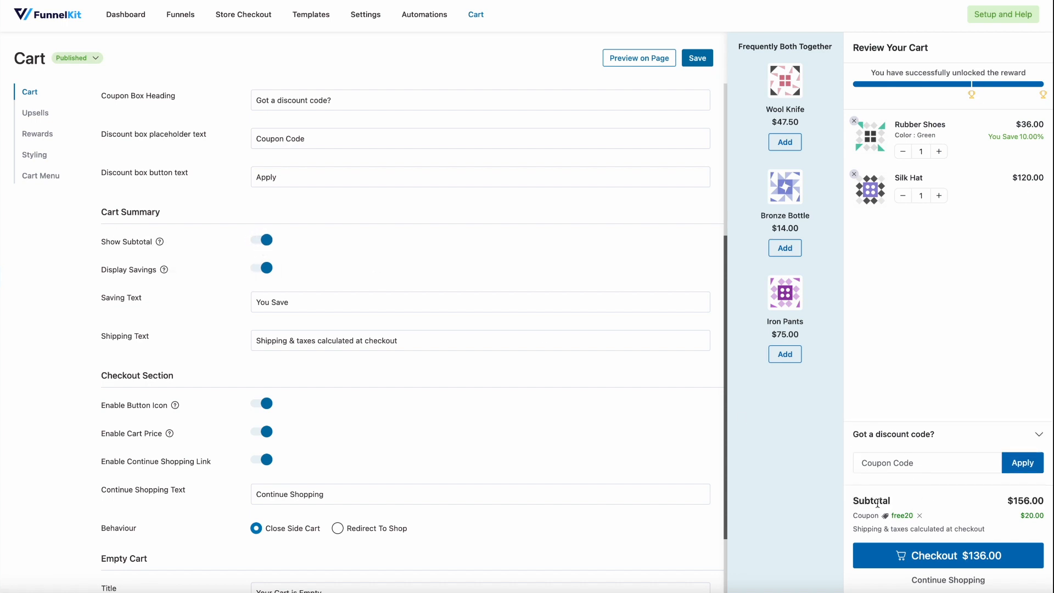
{"action": "scroll", "coordinate": [253, 263], "scroll_direction": "down", "scroll_amount": 2}
{"action": "left_click", "coordinate": [265, 235]}
{"action": "left_click", "coordinate": [264, 235]}
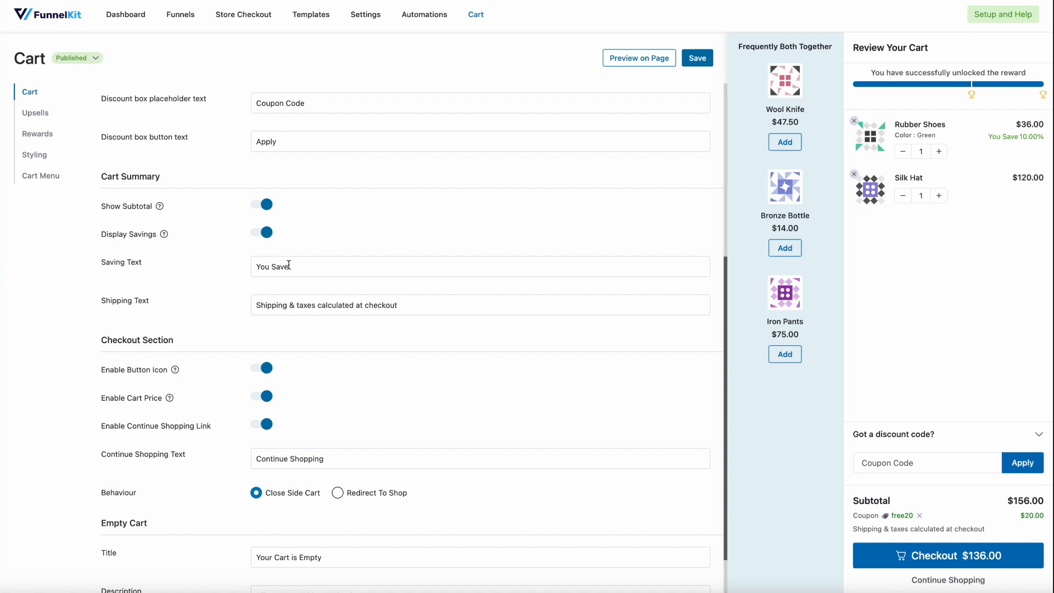
Switch the checkout button icon and the cart price off and back on
{"action": "scroll", "coordinate": [320, 267], "scroll_direction": "down", "scroll_amount": 1}
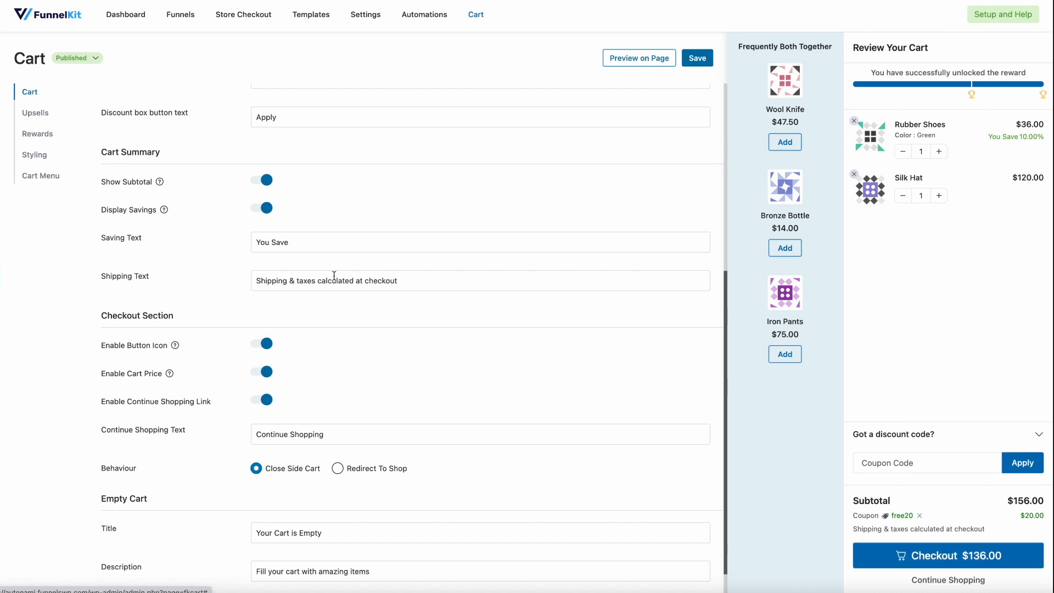
{"action": "left_click", "coordinate": [354, 281]}
{"action": "scroll", "coordinate": [359, 342], "scroll_direction": "down", "scroll_amount": 1}
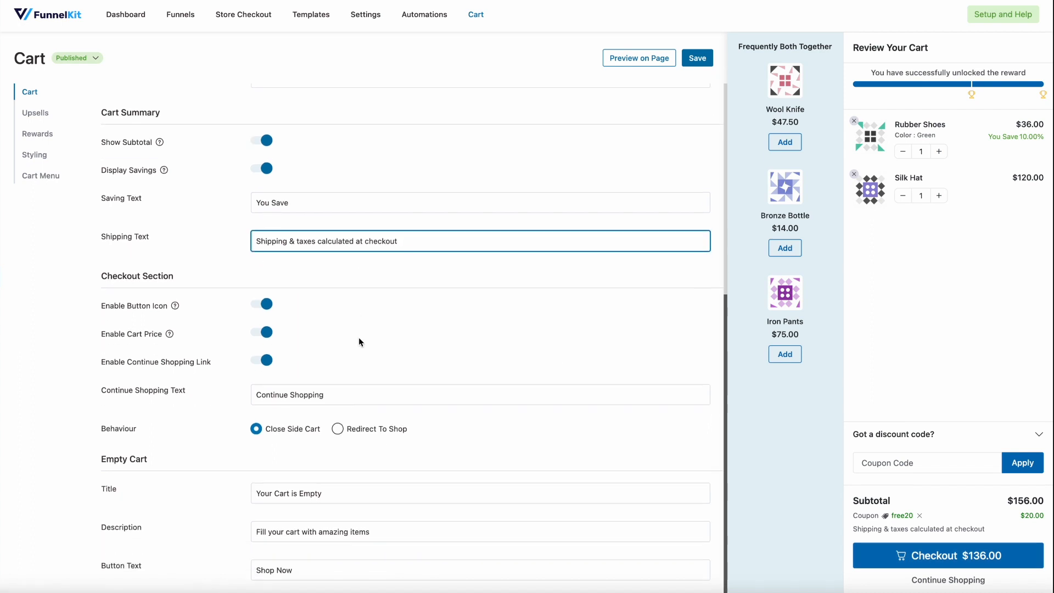
{"action": "scroll", "coordinate": [359, 341], "scroll_direction": "up", "scroll_amount": 1}
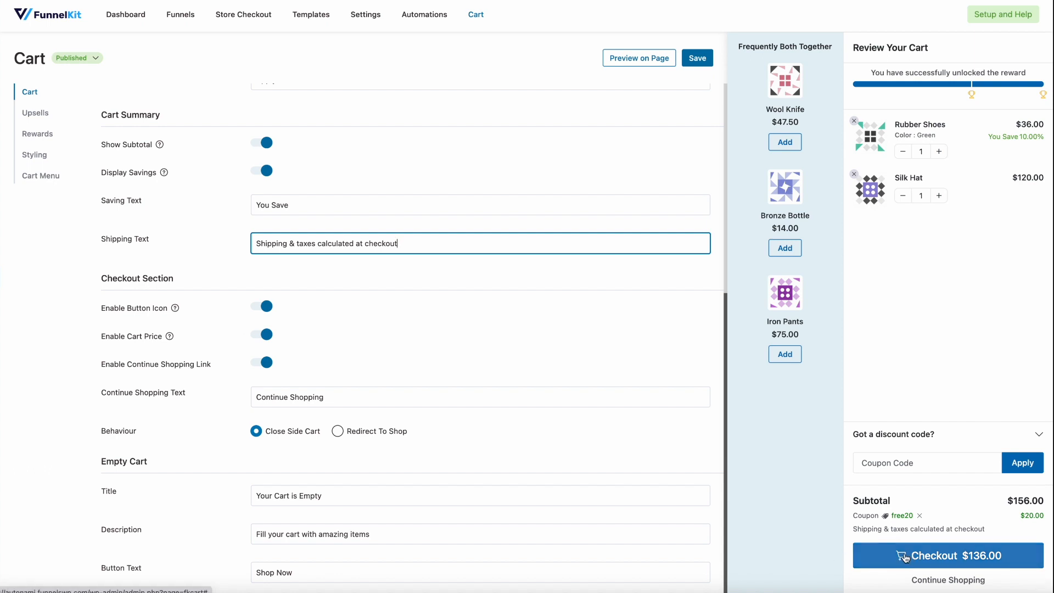
{"action": "left_click", "coordinate": [258, 306]}
{"action": "left_click", "coordinate": [260, 309]}
{"action": "left_click", "coordinate": [266, 336]}
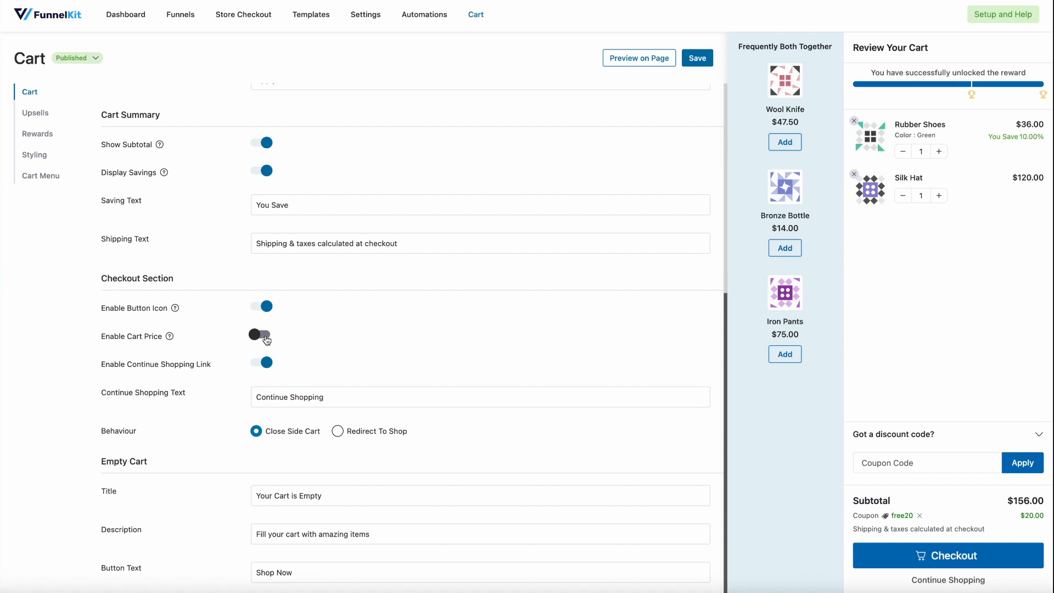
{"action": "left_click", "coordinate": [265, 337]}
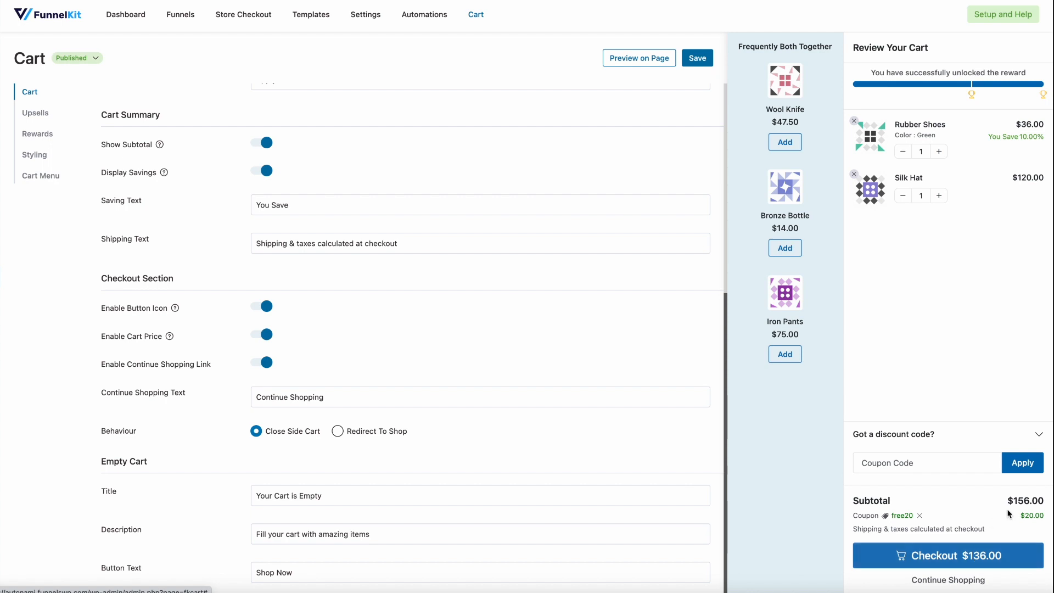
Switch the Continue Shopping link off and back on in the checkout section
{"action": "scroll", "coordinate": [768, 455], "scroll_direction": "down", "scroll_amount": 2}
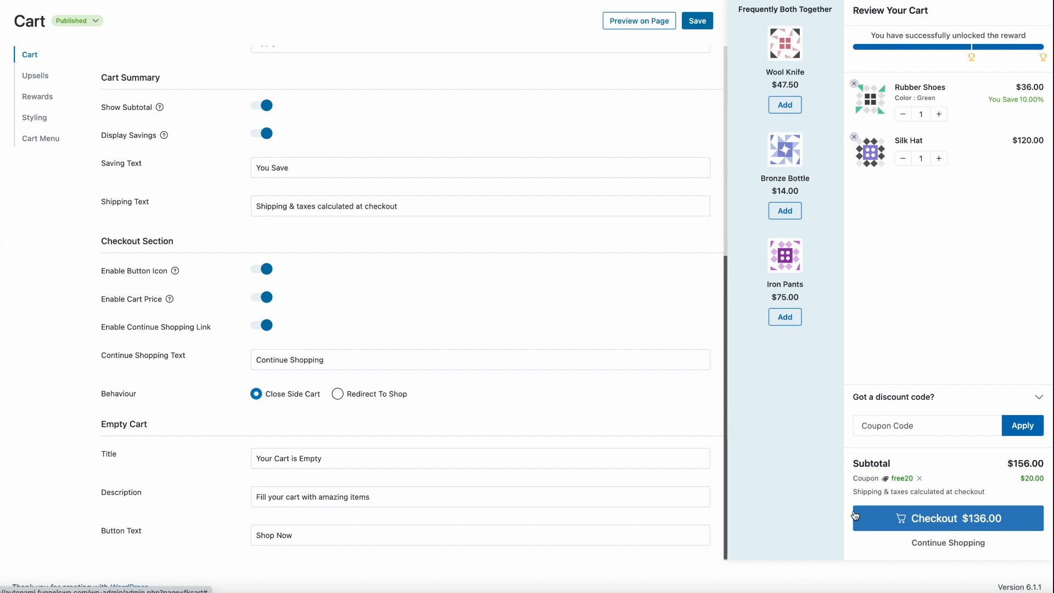
{"action": "mouse_move", "coordinate": [189, 313]}
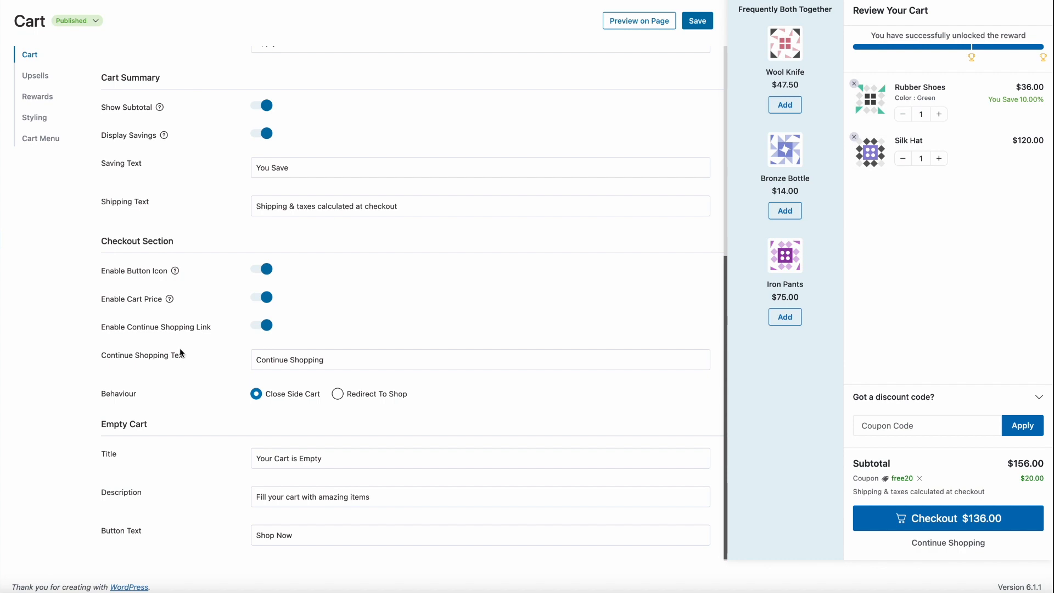
{"action": "left_click", "coordinate": [262, 325]}
{"action": "left_click", "coordinate": [260, 390]}
{"action": "left_click", "coordinate": [261, 327]}
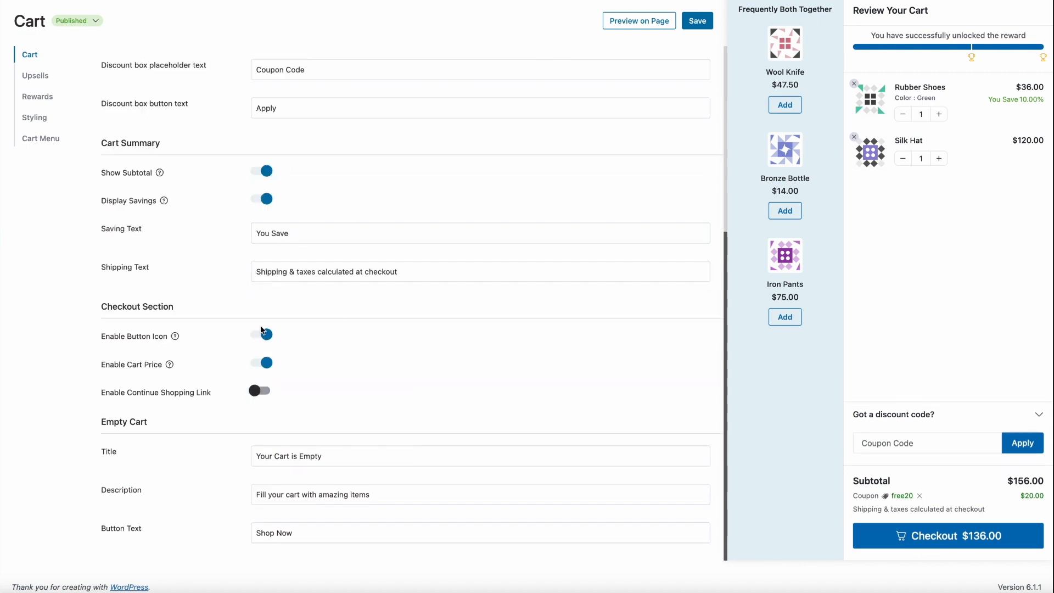
{"action": "left_click", "coordinate": [262, 394]}
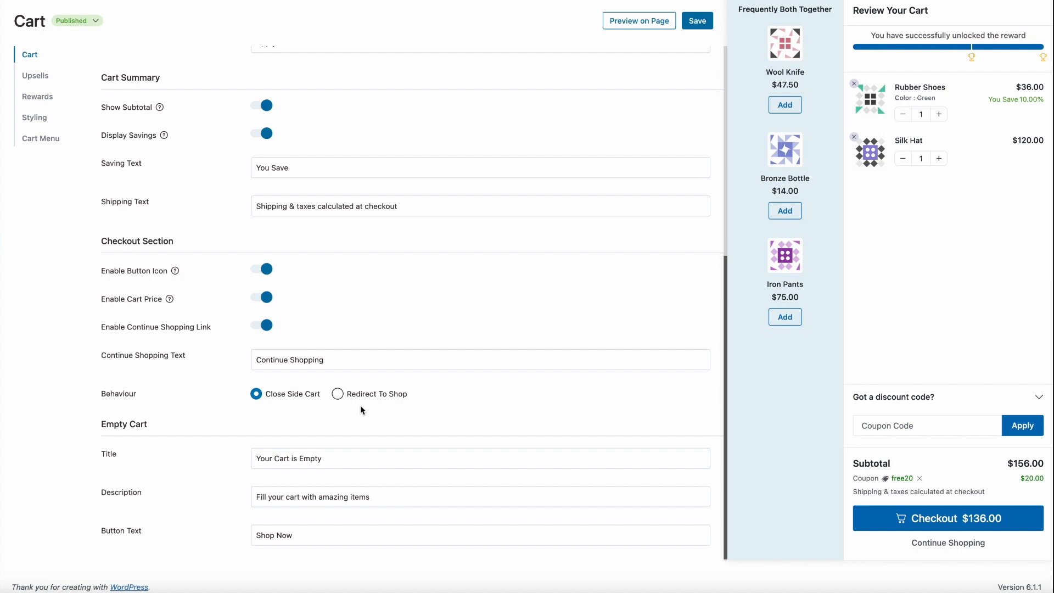
Review the empty cart texts and the general, coupon and summary settings of the cart
{"action": "scroll", "coordinate": [361, 407], "scroll_direction": "down", "scroll_amount": 1}
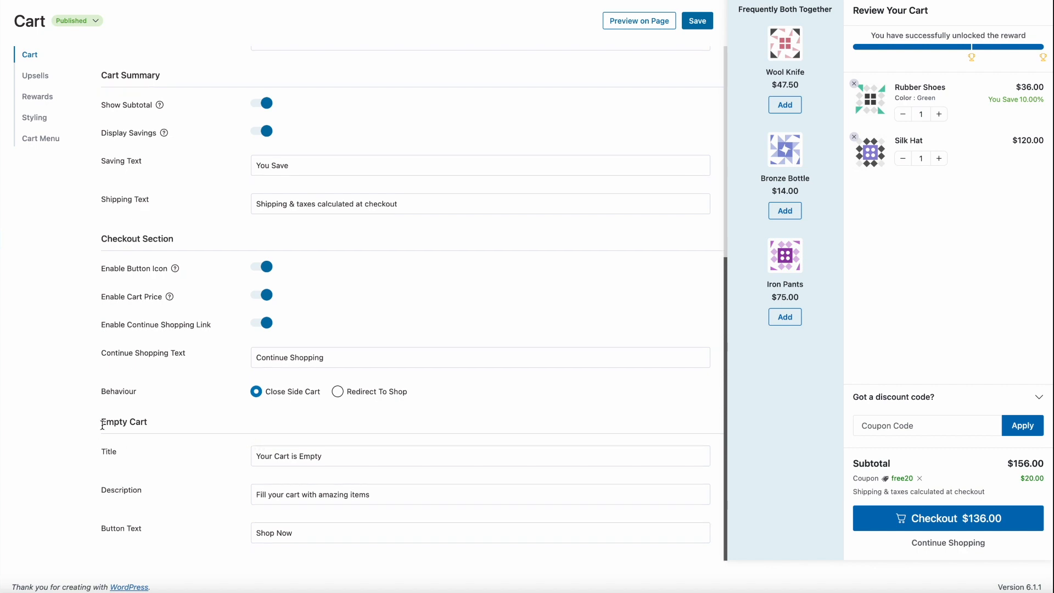
{"action": "scroll", "coordinate": [110, 420], "scroll_direction": "up", "scroll_amount": 6}
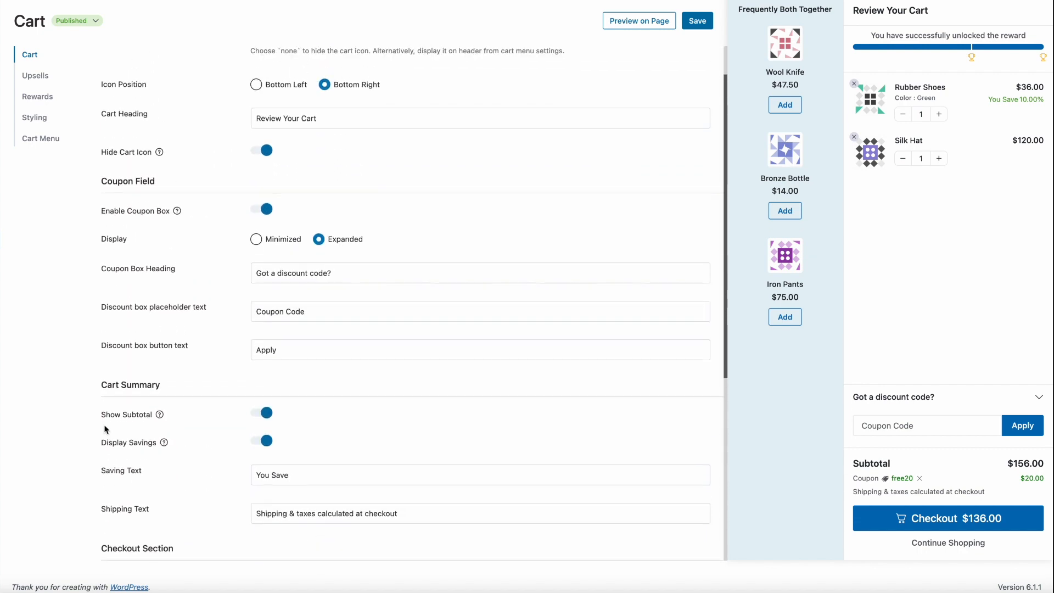
{"action": "scroll", "coordinate": [277, 205], "scroll_direction": "down", "scroll_amount": 6}
{"action": "scroll", "coordinate": [278, 207], "scroll_direction": "up", "scroll_amount": 4}
{"action": "scroll", "coordinate": [278, 206], "scroll_direction": "up", "scroll_amount": 2}
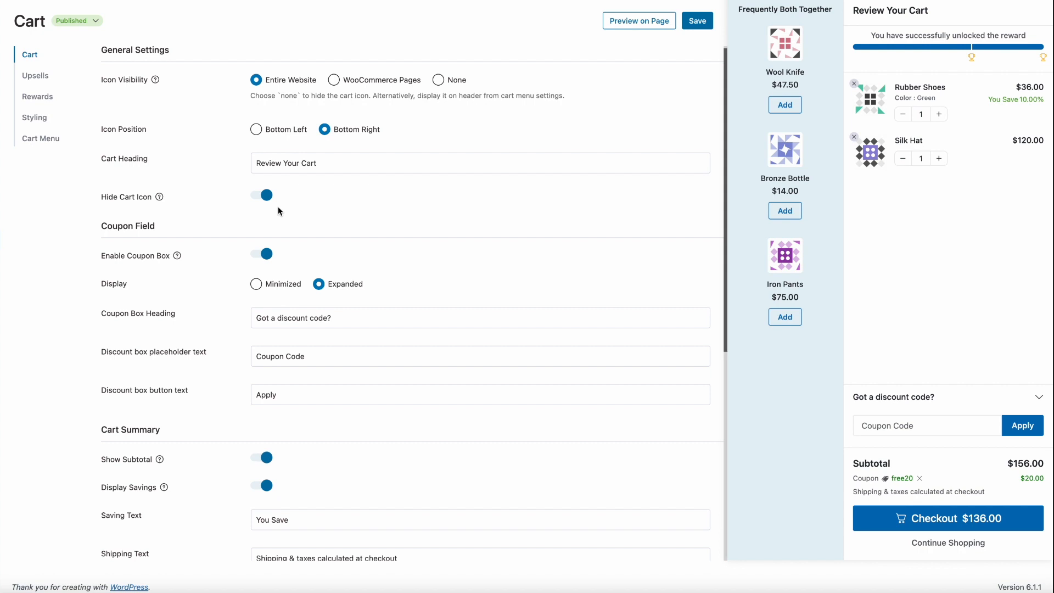
{"action": "scroll", "coordinate": [278, 206], "scroll_direction": "down", "scroll_amount": 6}
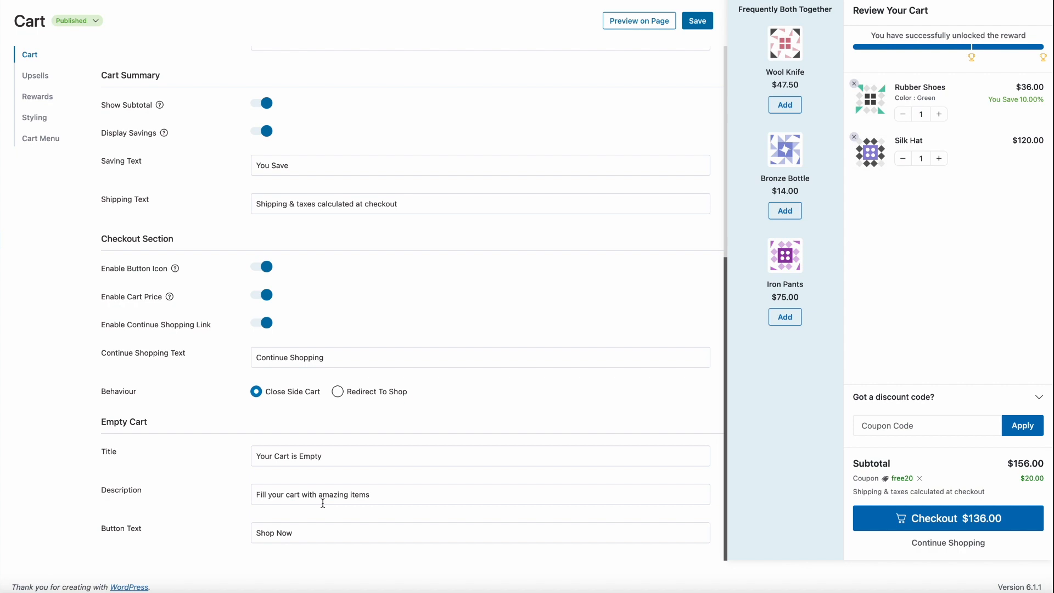
{"action": "scroll", "coordinate": [323, 502], "scroll_direction": "up", "scroll_amount": 7}
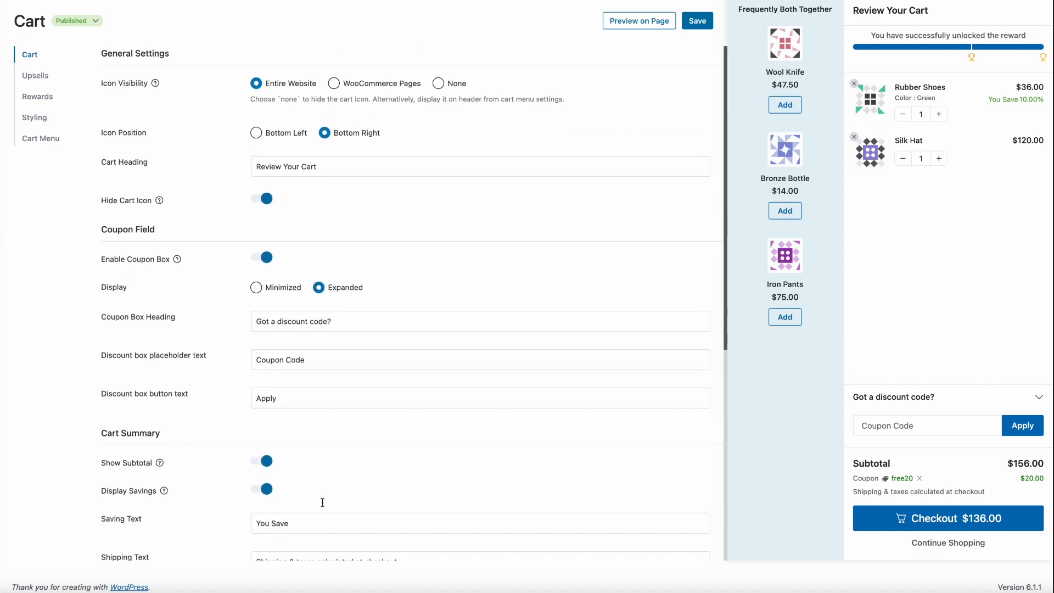
Open the cart's Upsells settings and switch Enable Cart Upsells off and back on
{"action": "left_click", "coordinate": [39, 77]}
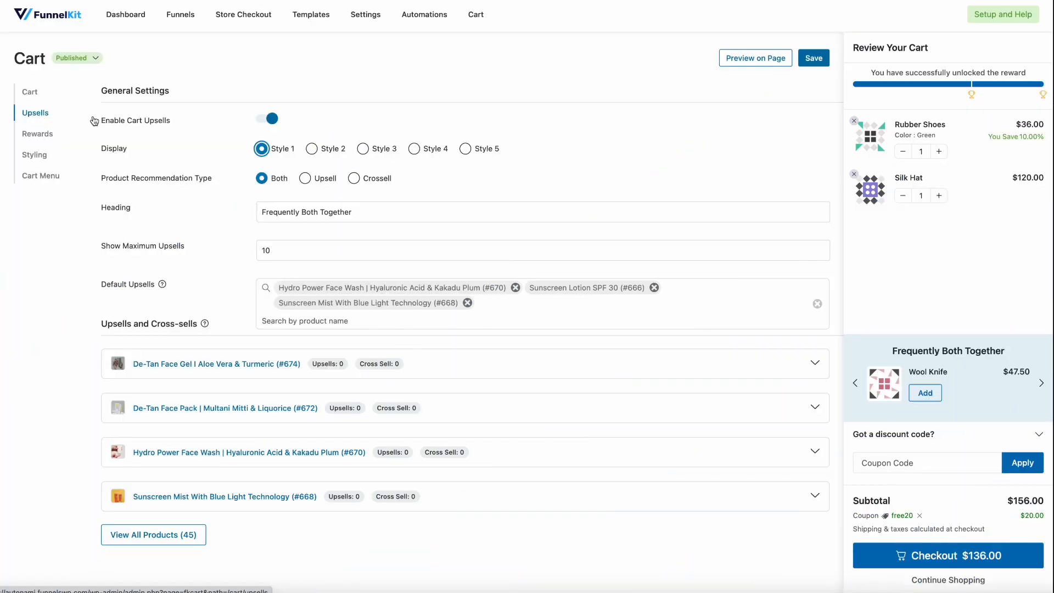
{"action": "left_click", "coordinate": [265, 119]}
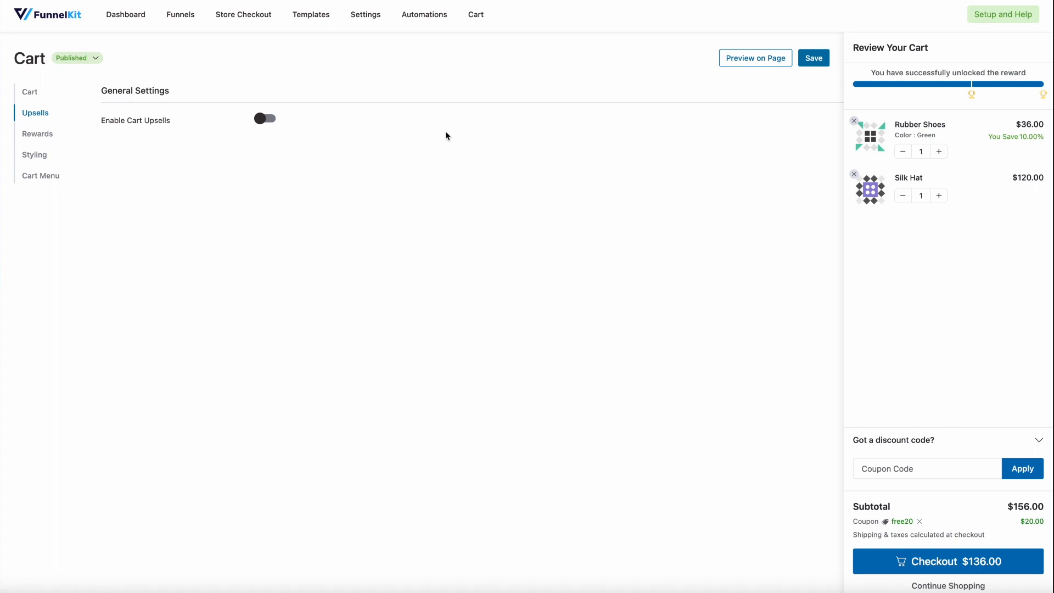
{"action": "left_click", "coordinate": [266, 119]}
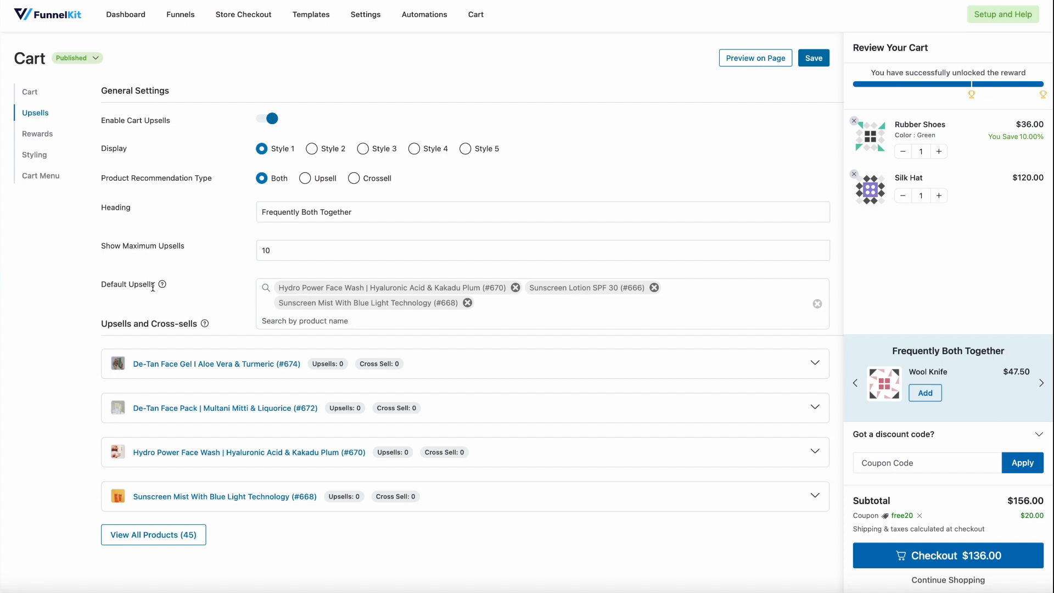
Add Awesome Wooden Computer as an upsell for the De-Tan Face Gel product
{"action": "mouse_move", "coordinate": [162, 284]}
{"action": "left_click", "coordinate": [174, 369]}
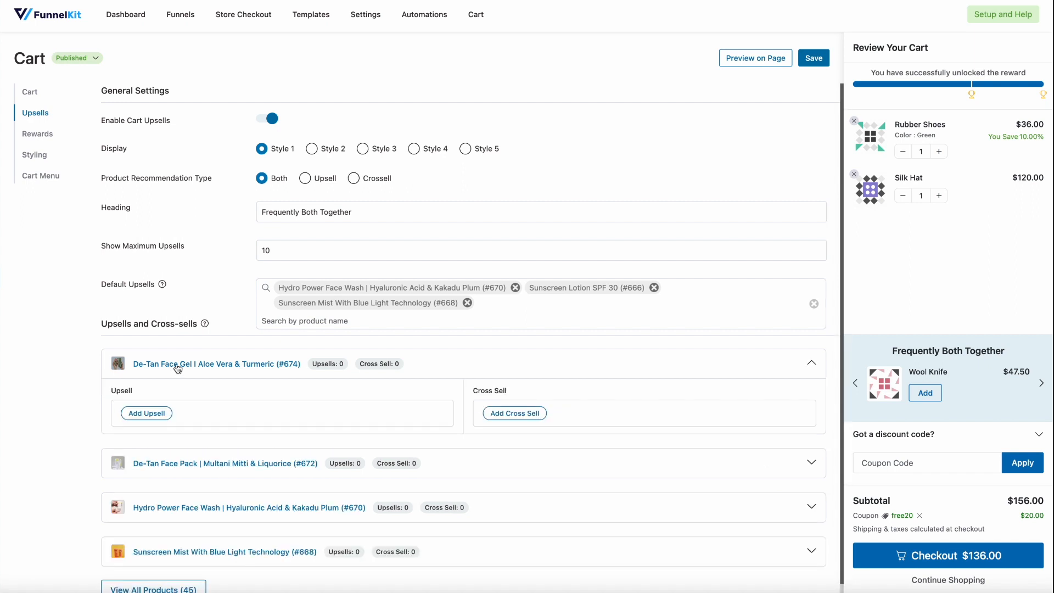
{"action": "scroll", "coordinate": [177, 368], "scroll_direction": "down", "scroll_amount": 1}
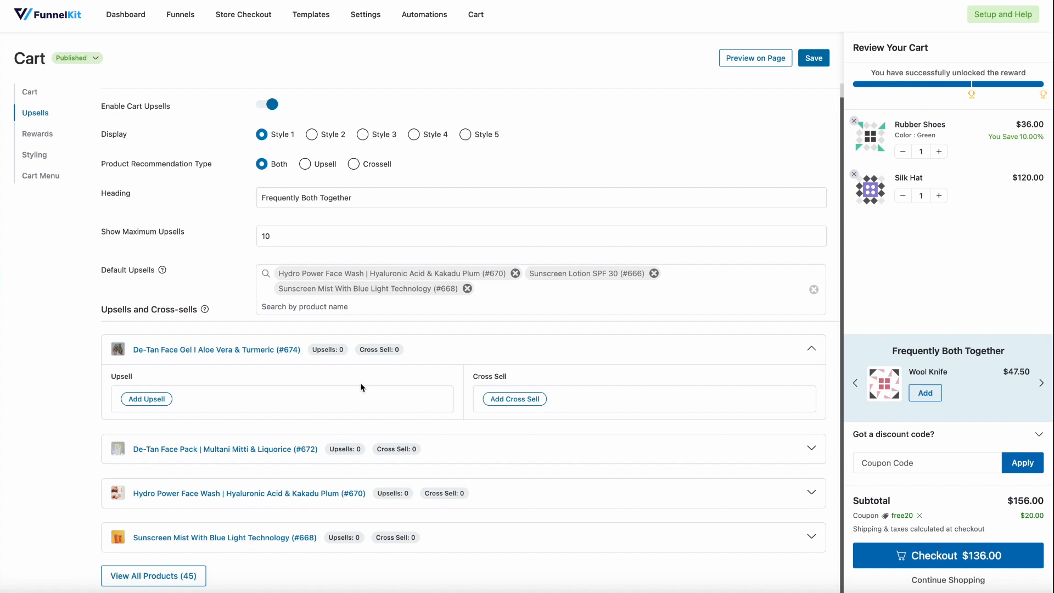
{"action": "scroll", "coordinate": [360, 394], "scroll_direction": "down", "scroll_amount": 1}
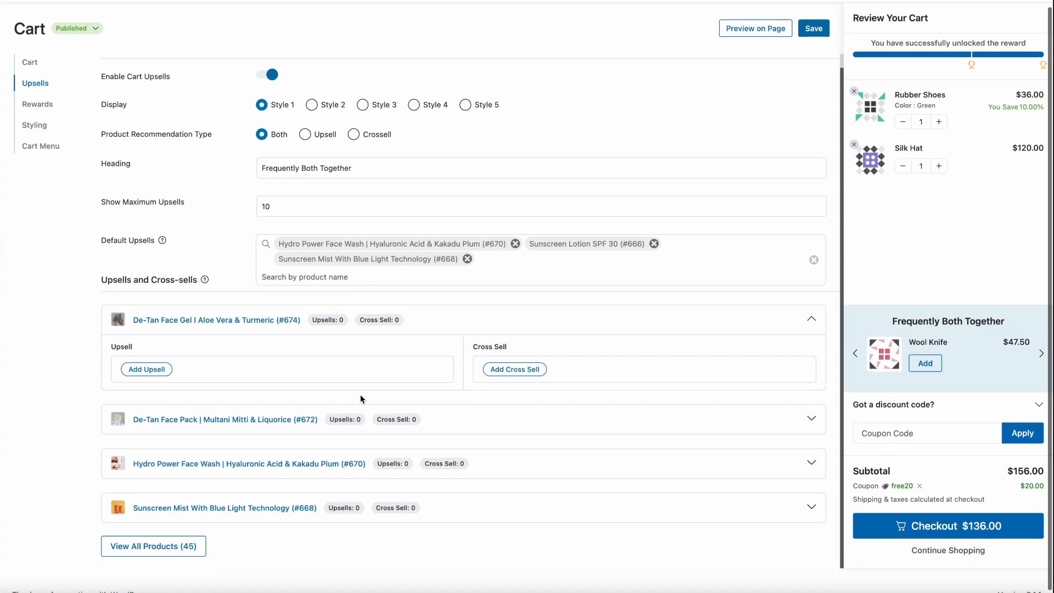
{"action": "left_click", "coordinate": [146, 369]}
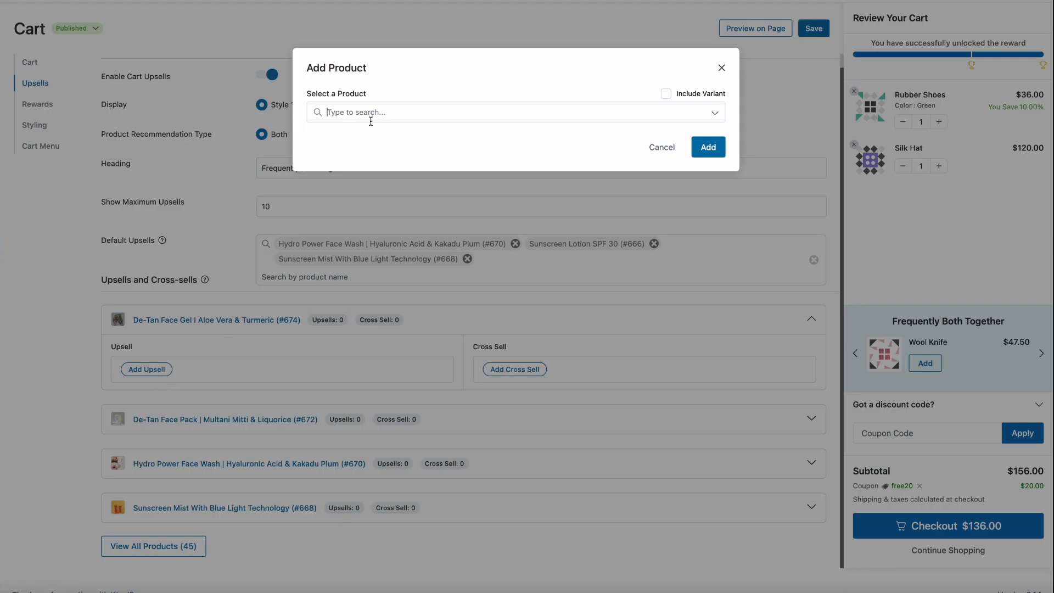
{"action": "type", "text": "de"}
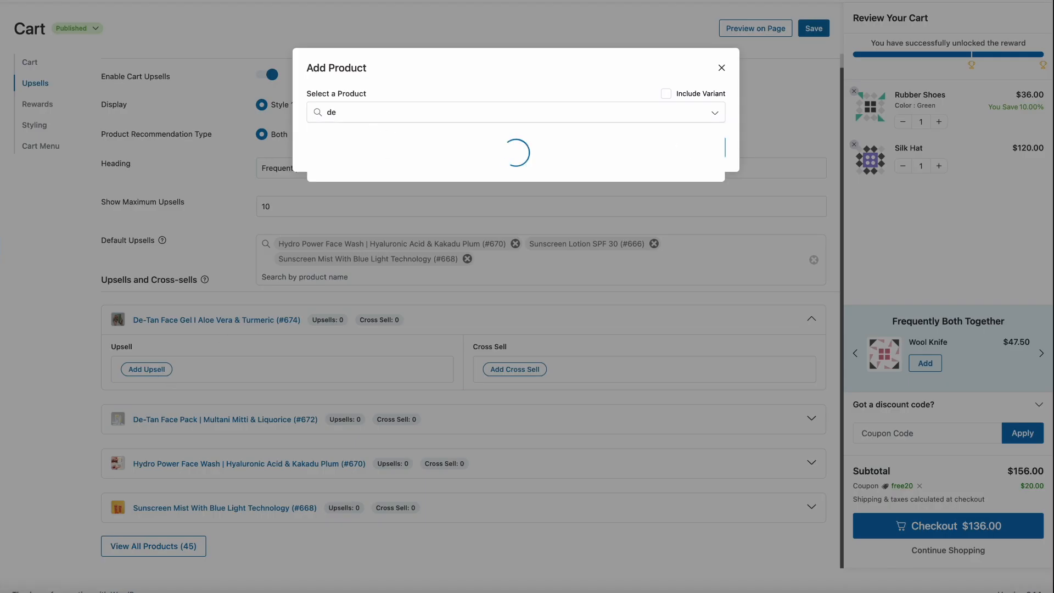
{"action": "left_click", "coordinate": [372, 139]}
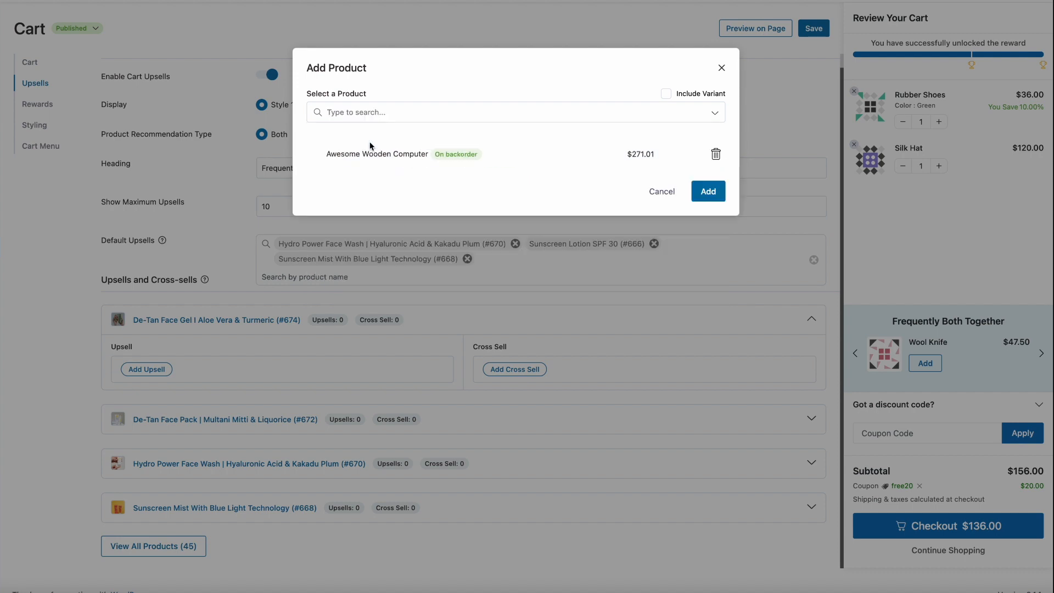
{"action": "left_click", "coordinate": [715, 196]}
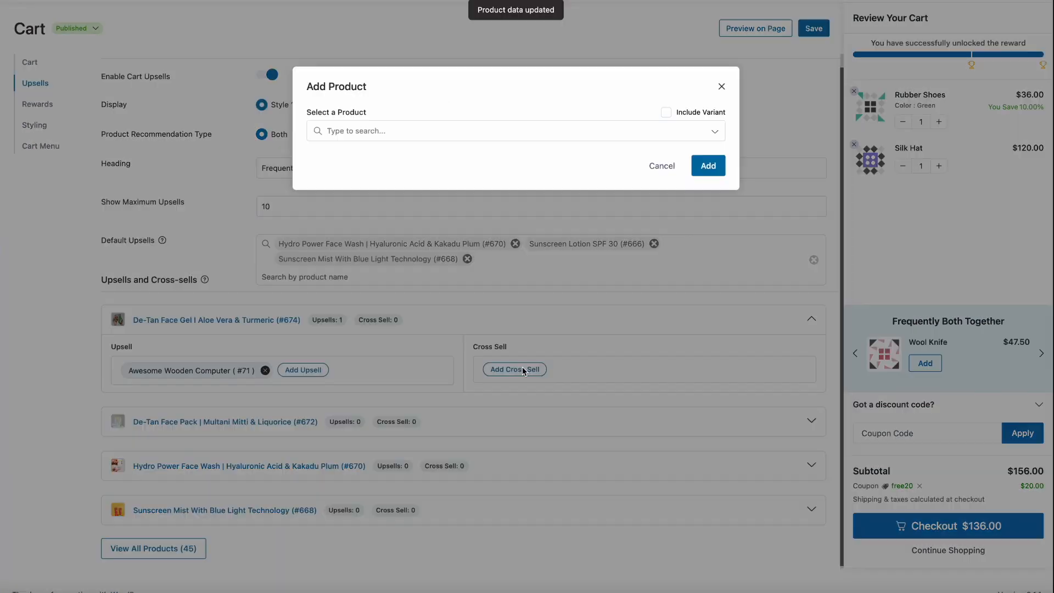
Add Heavy Duty Wooden Knife as a cross-sell for the De-Tan Face Gel product
{"action": "left_click", "coordinate": [522, 368]}
{"action": "left_click", "coordinate": [349, 112]}
{"action": "type", "text": "de"}
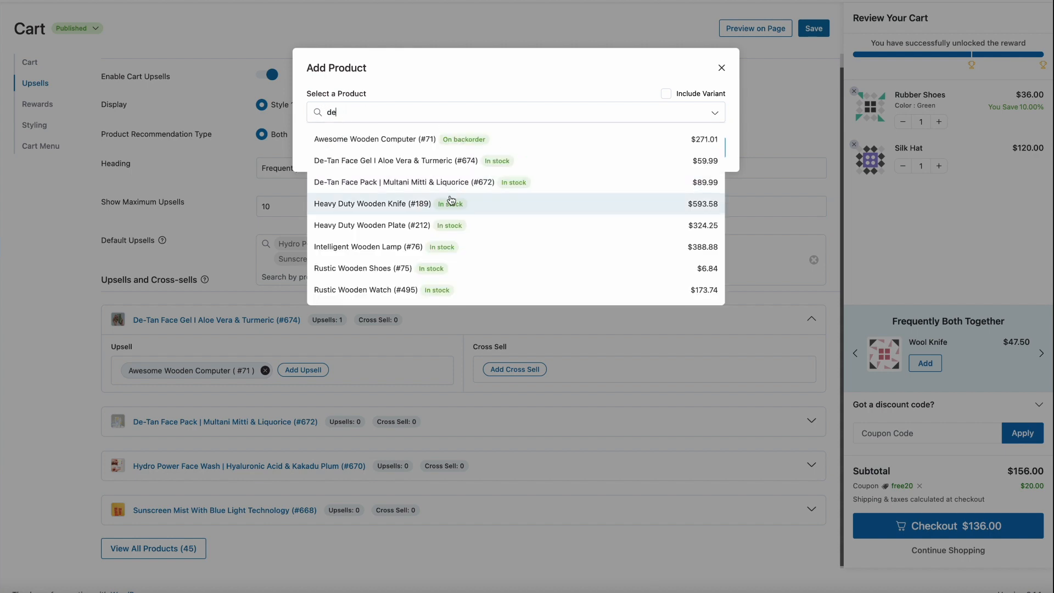
{"action": "left_click", "coordinate": [455, 199]}
{"action": "left_click", "coordinate": [699, 191]}
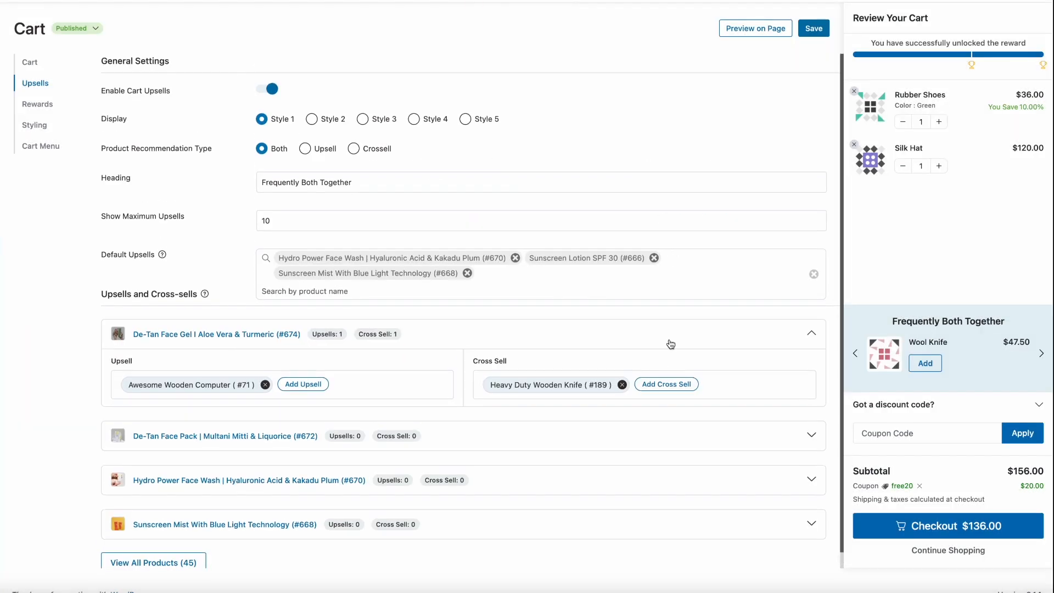
Add Heavy Duty Wooden Knife again and Awesome Marble Keyboard as cross-sells for De-Tan Face Gel, with Include Variant enabled
{"action": "left_click", "coordinate": [657, 385]}
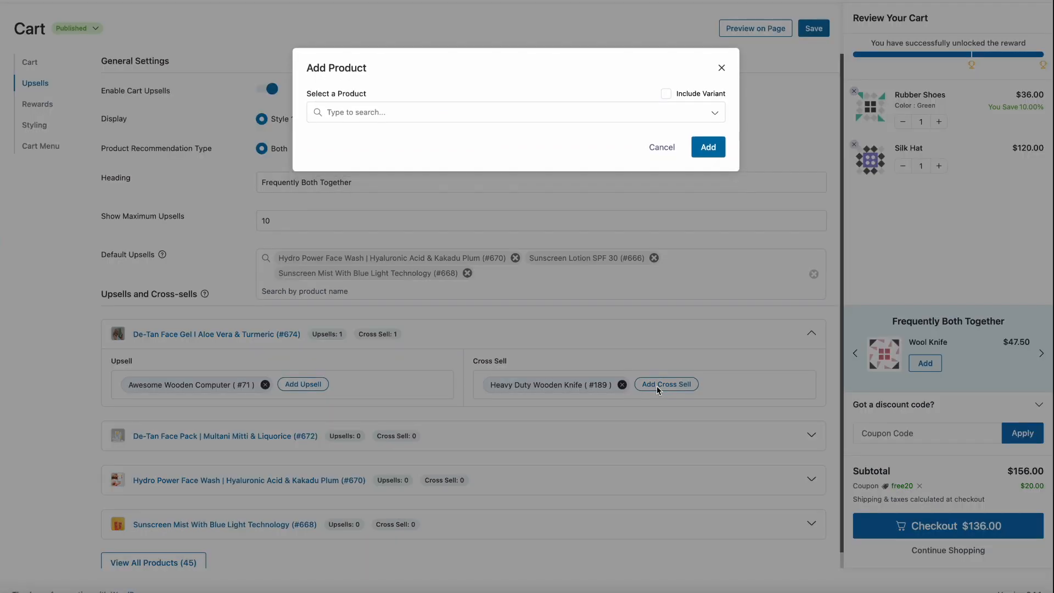
{"action": "left_click", "coordinate": [378, 112]}
{"action": "type", "text": "w"}
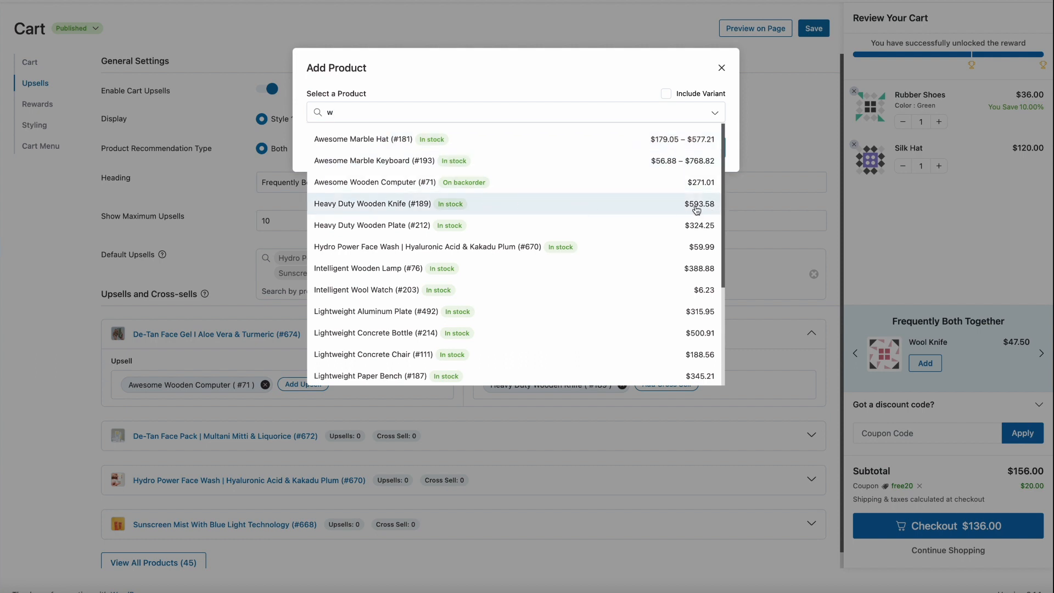
{"action": "left_click", "coordinate": [461, 211]}
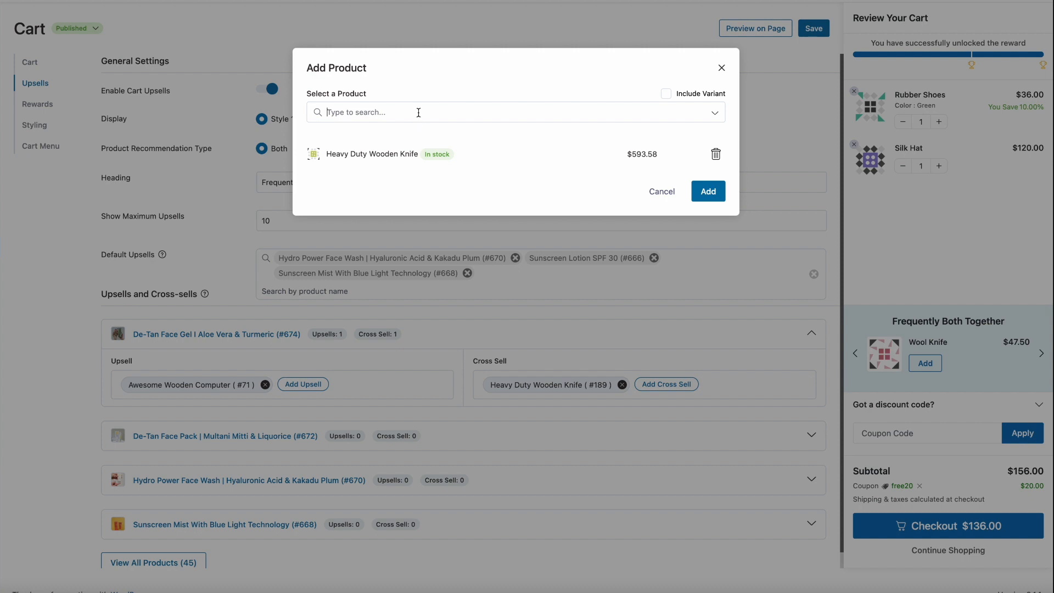
{"action": "type", "text": "u"}
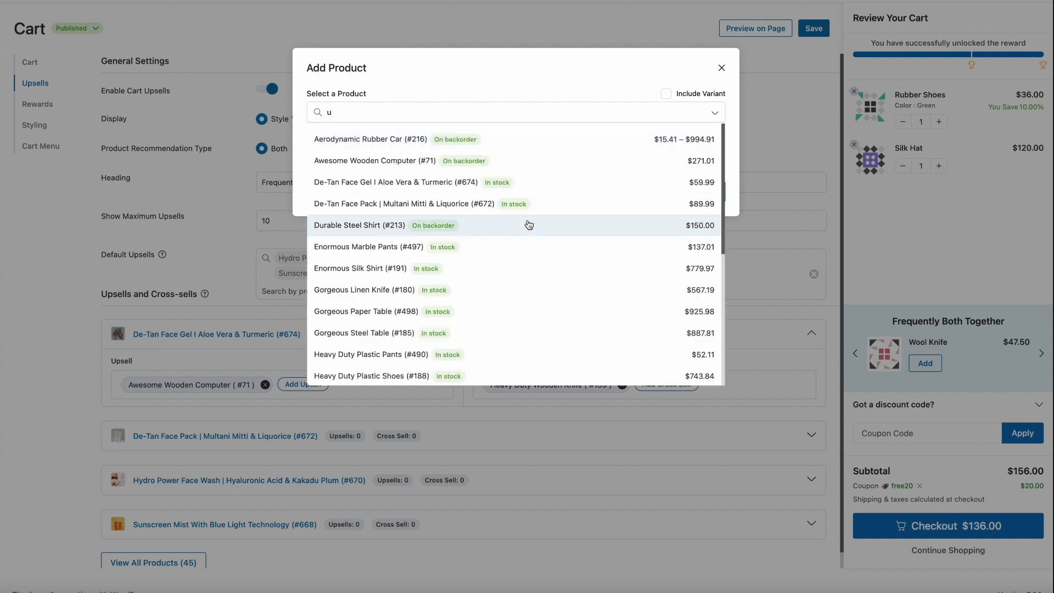
{"action": "scroll", "coordinate": [529, 225], "scroll_direction": "down", "scroll_amount": 3}
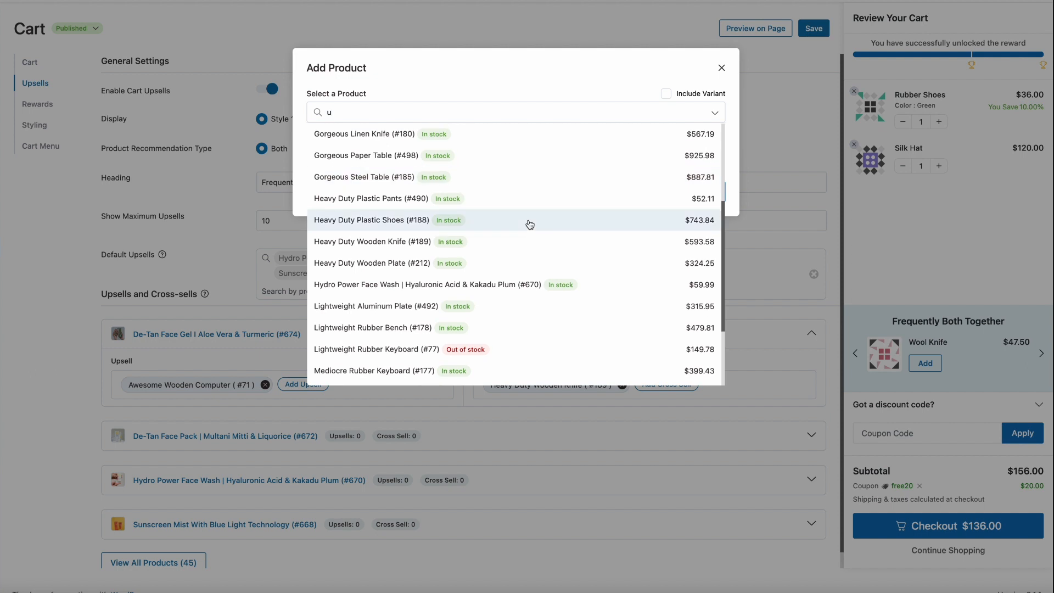
{"action": "left_click", "coordinate": [528, 221]}
{"action": "type", "text": "de"}
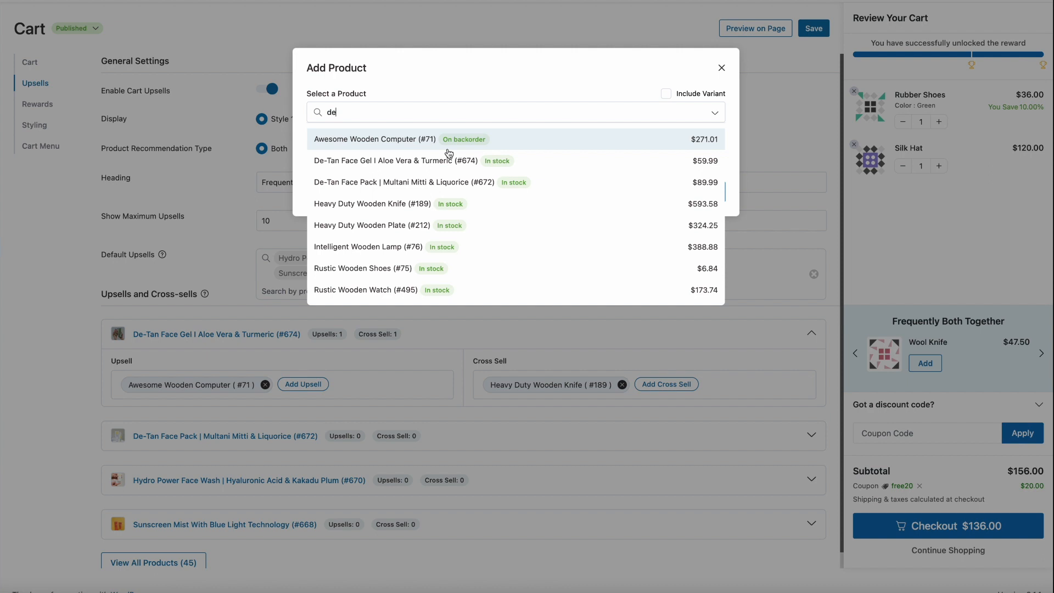
{"action": "type", "text": "-"}
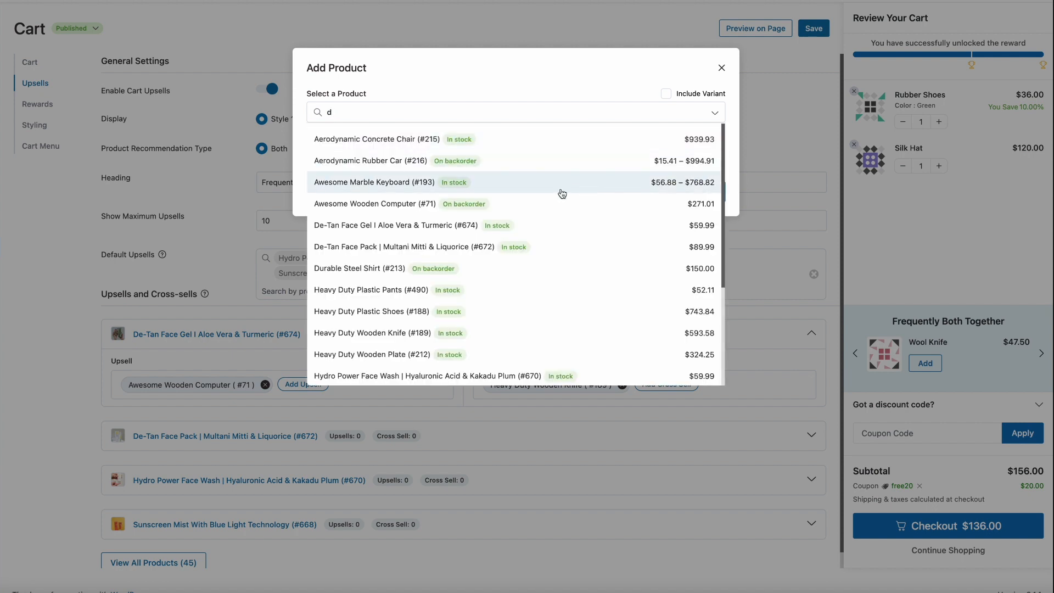
{"action": "left_click", "coordinate": [652, 189]}
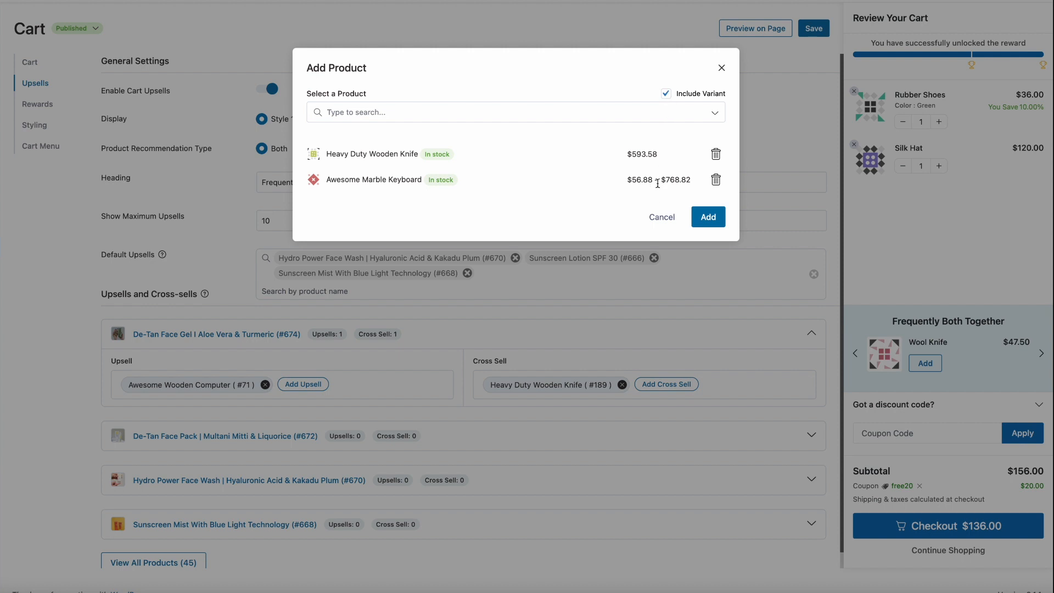
{"action": "left_click", "coordinate": [708, 218]}
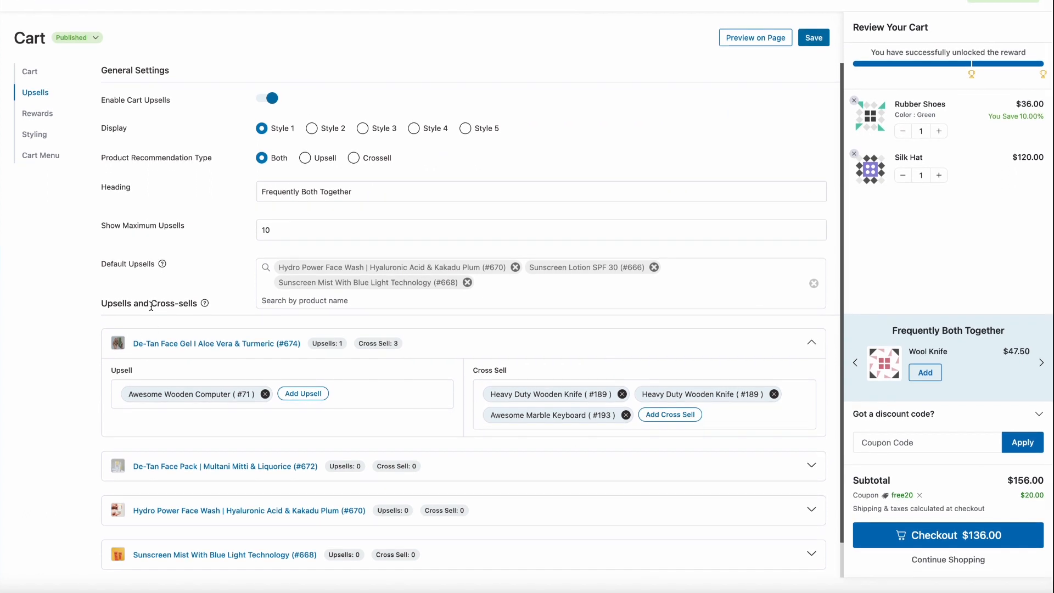
Try the upsell display in Styles 1 to 5 and compare the product recommendations in the cart preview
{"action": "scroll", "coordinate": [151, 305], "scroll_direction": "up", "scroll_amount": 1}
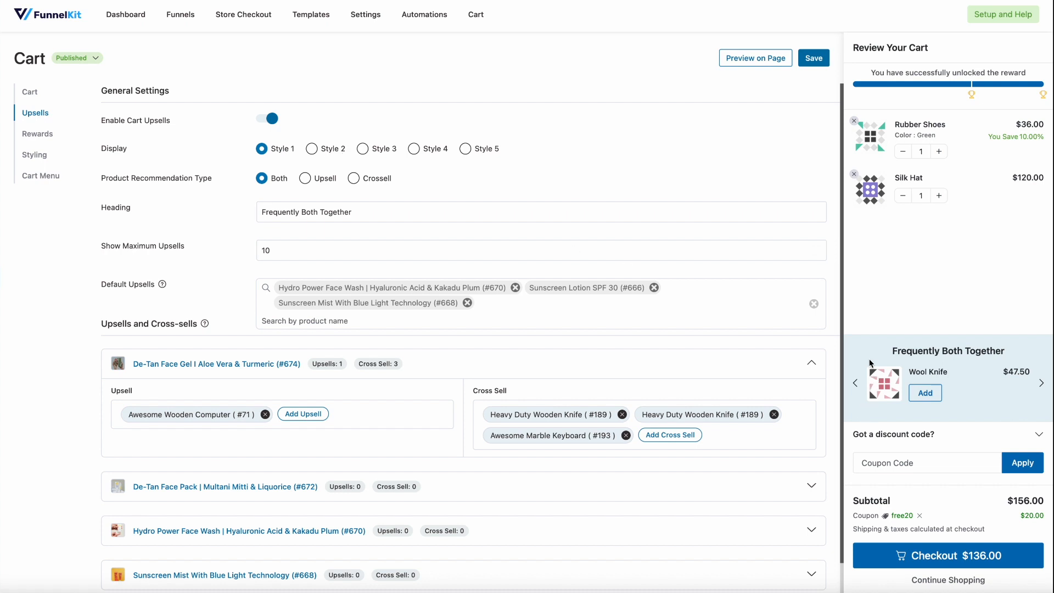
{"action": "left_click", "coordinate": [325, 153]}
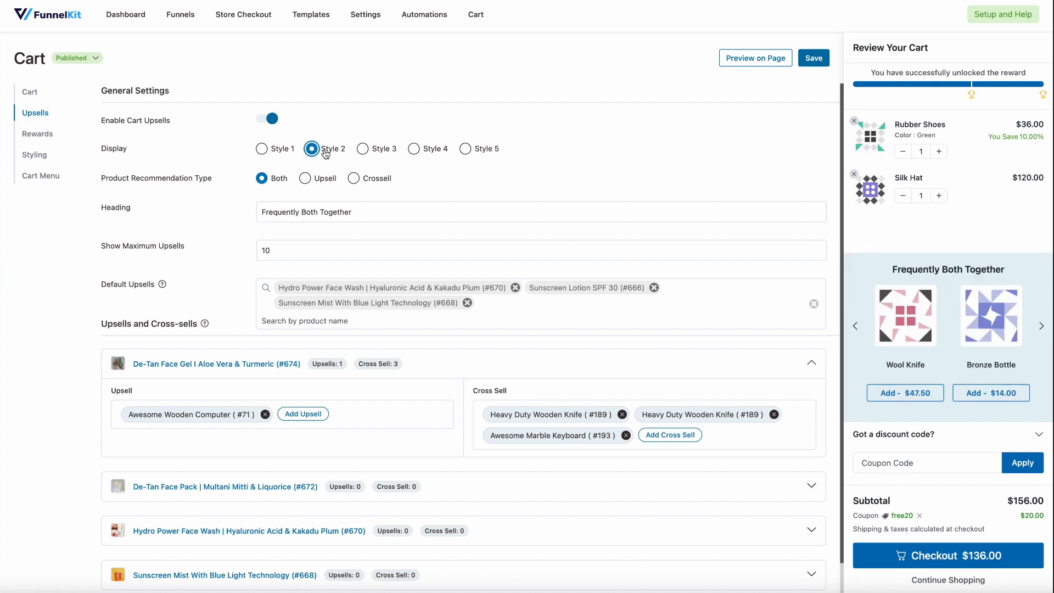
{"action": "left_click", "coordinate": [292, 152]}
{"action": "left_click", "coordinate": [326, 153]}
{"action": "left_click", "coordinate": [392, 151]}
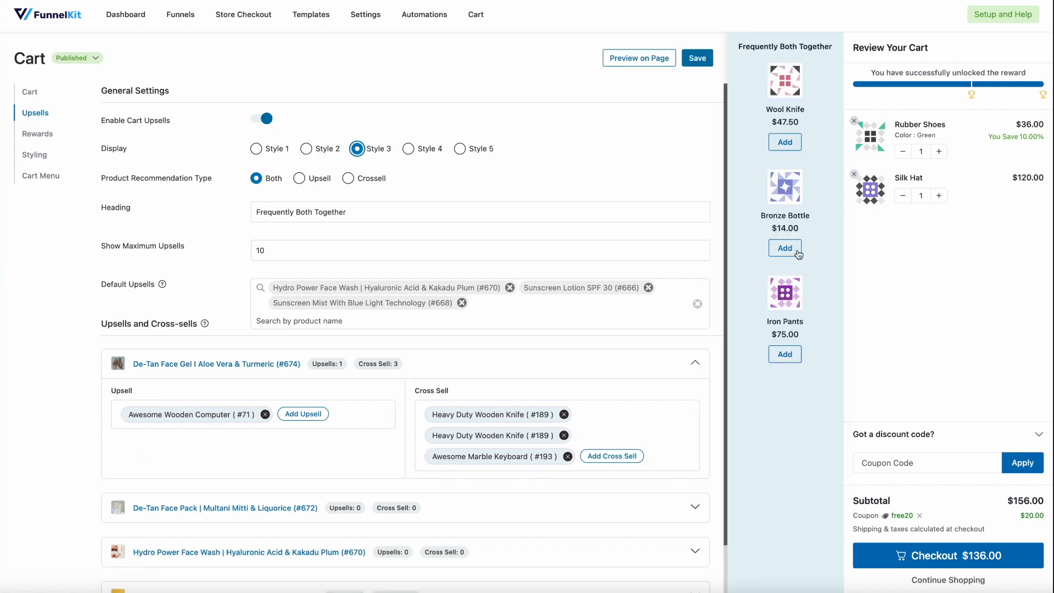
{"action": "left_click", "coordinate": [785, 144]}
{"action": "left_click", "coordinate": [426, 149]}
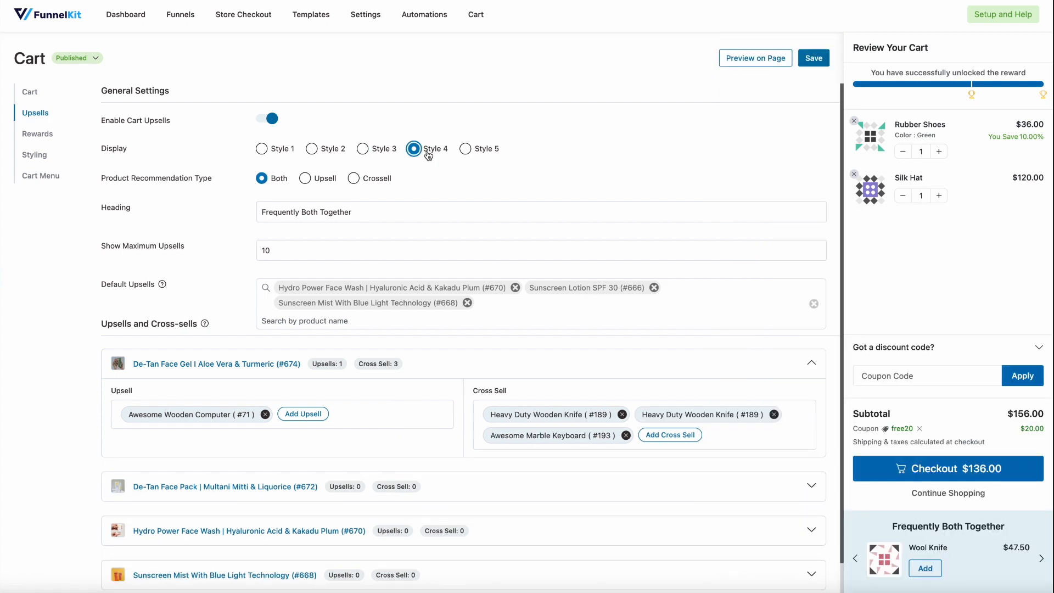
{"action": "scroll", "coordinate": [981, 427], "scroll_direction": "down", "scroll_amount": 2}
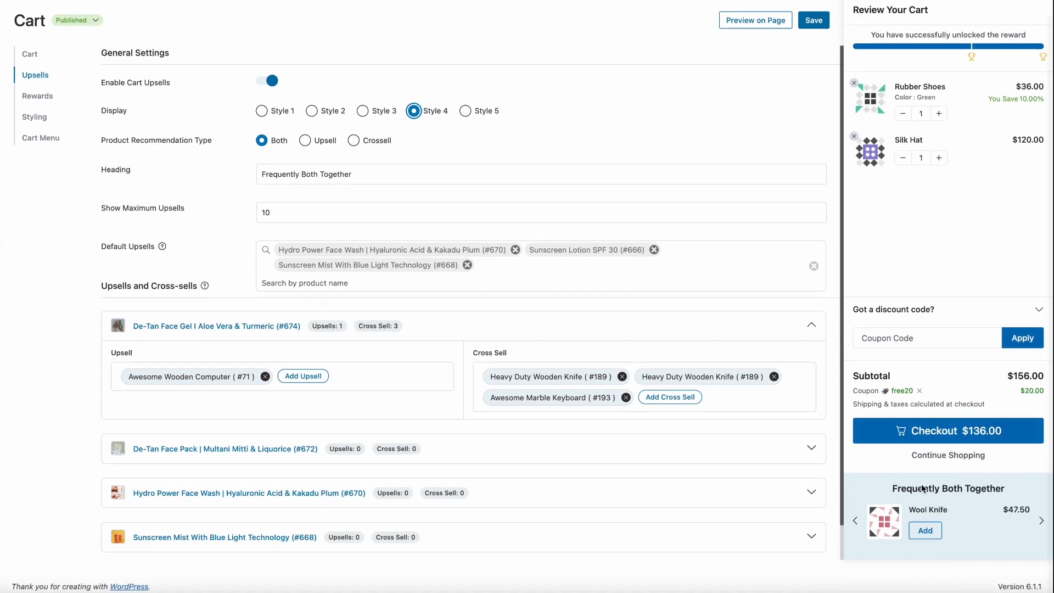
{"action": "left_click", "coordinate": [1042, 521]}
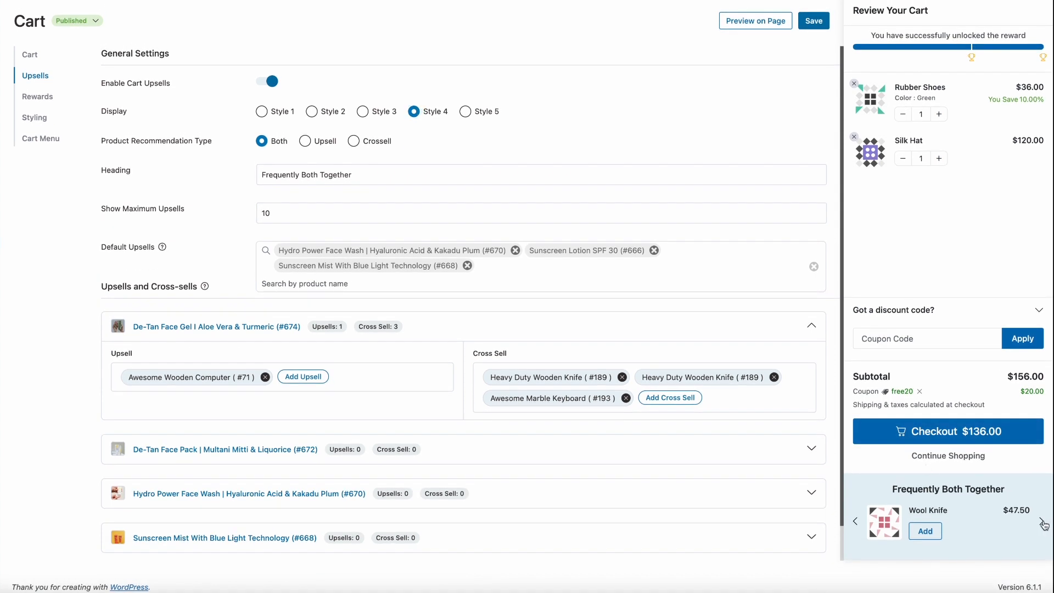
{"action": "left_click", "coordinate": [488, 114]}
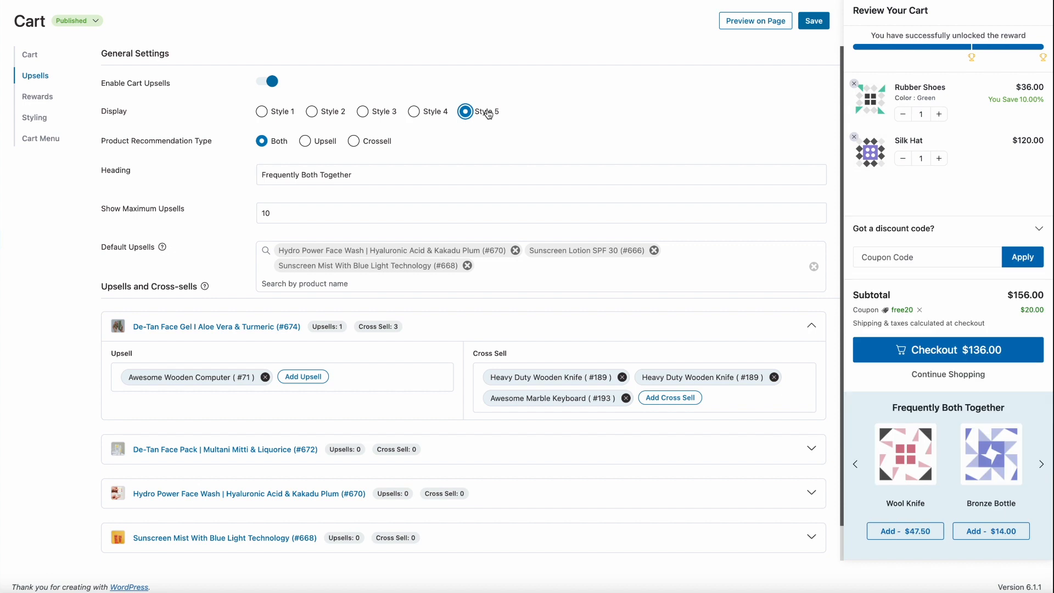
Compare display Styles 2, 1, 4 and 5 once more and set the upsell display to Style 3
{"action": "left_click", "coordinate": [312, 112]}
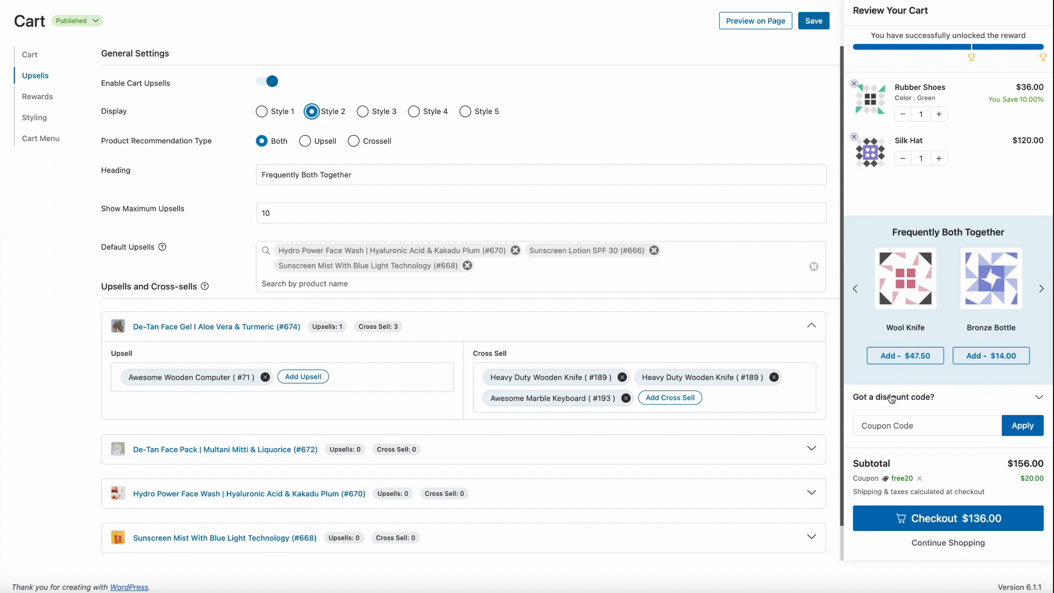
{"action": "left_click", "coordinate": [261, 111]}
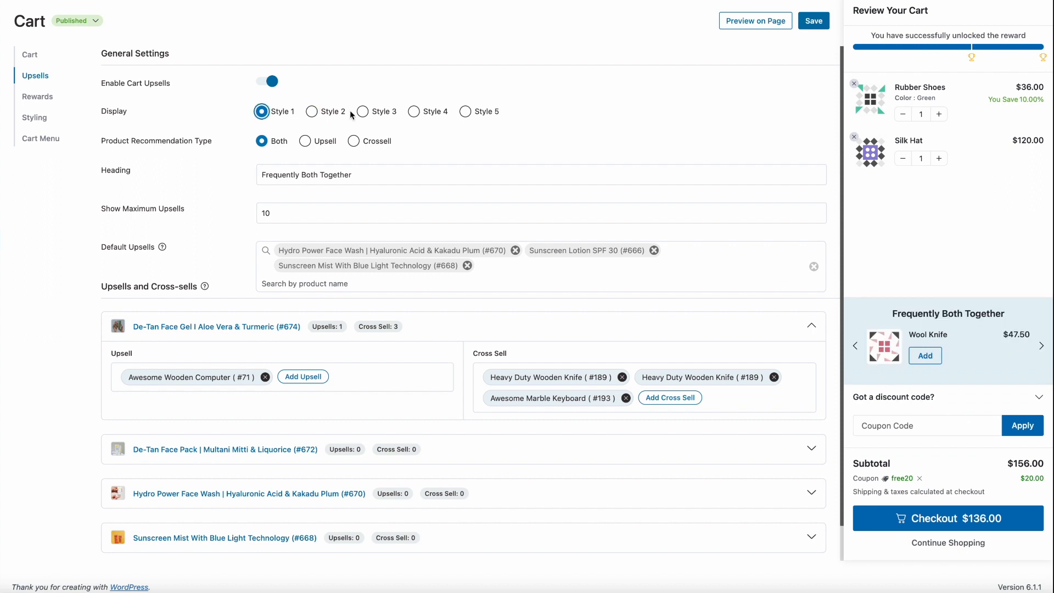
{"action": "left_click", "coordinate": [423, 113]}
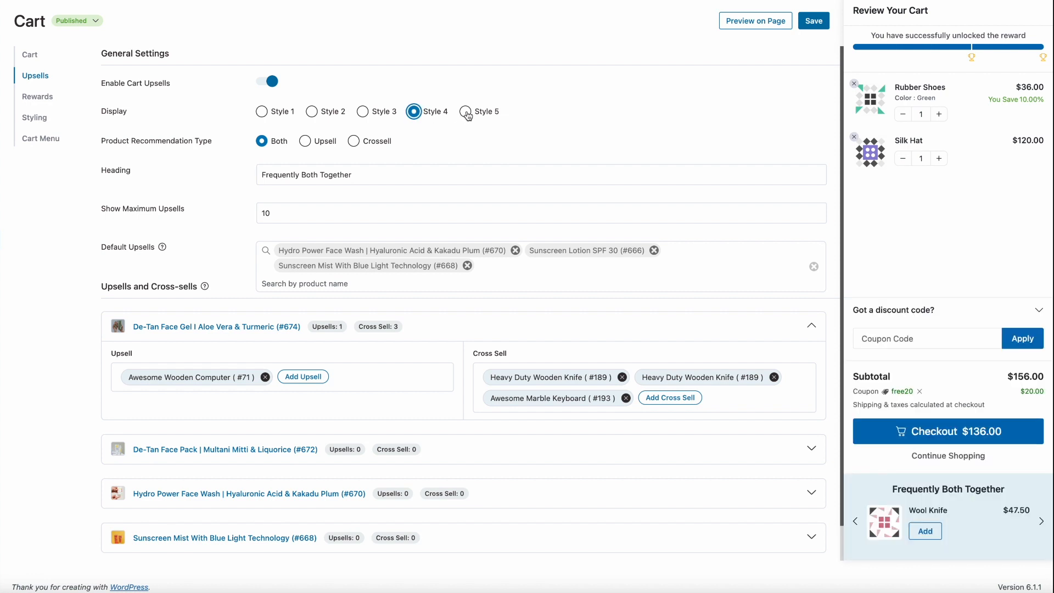
{"action": "left_click", "coordinate": [466, 113]}
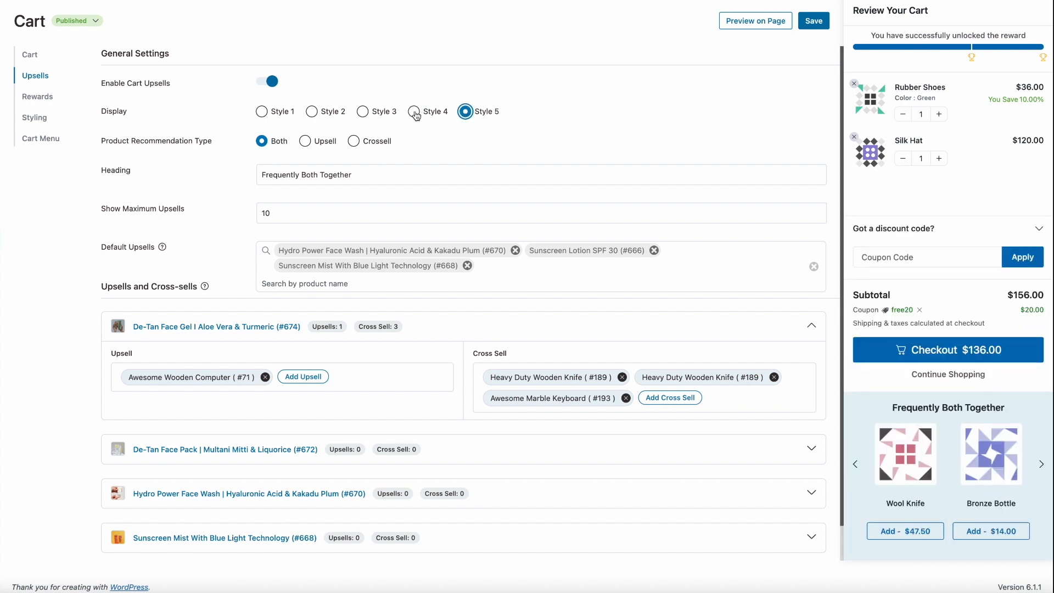
{"action": "left_click", "coordinate": [393, 117]}
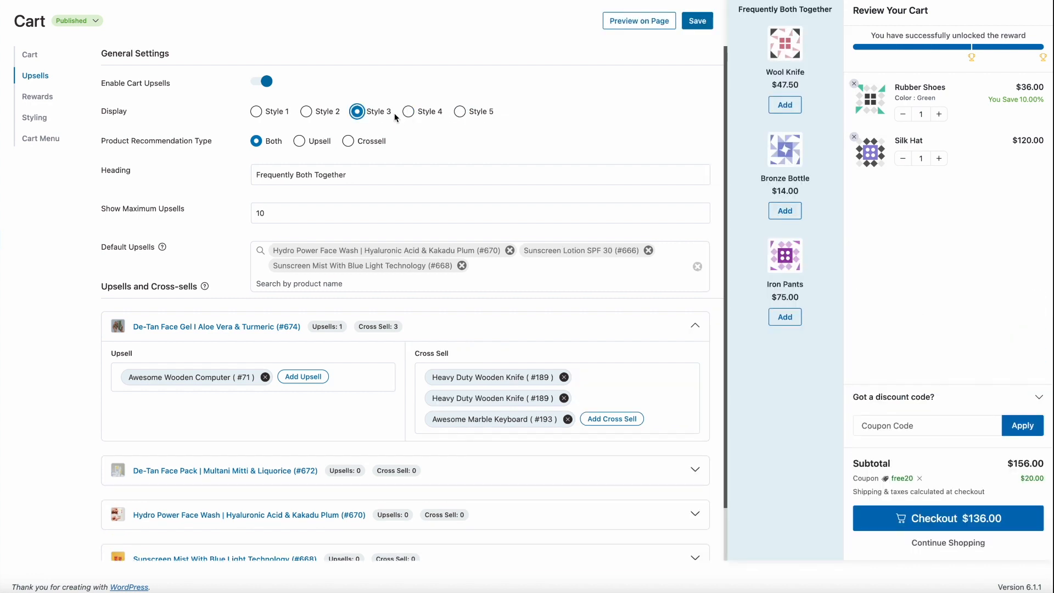
Switch the Product Recommendation Type to Upsell and Crossell and back to Both
{"action": "scroll", "coordinate": [844, 221], "scroll_direction": "up", "scroll_amount": 1}
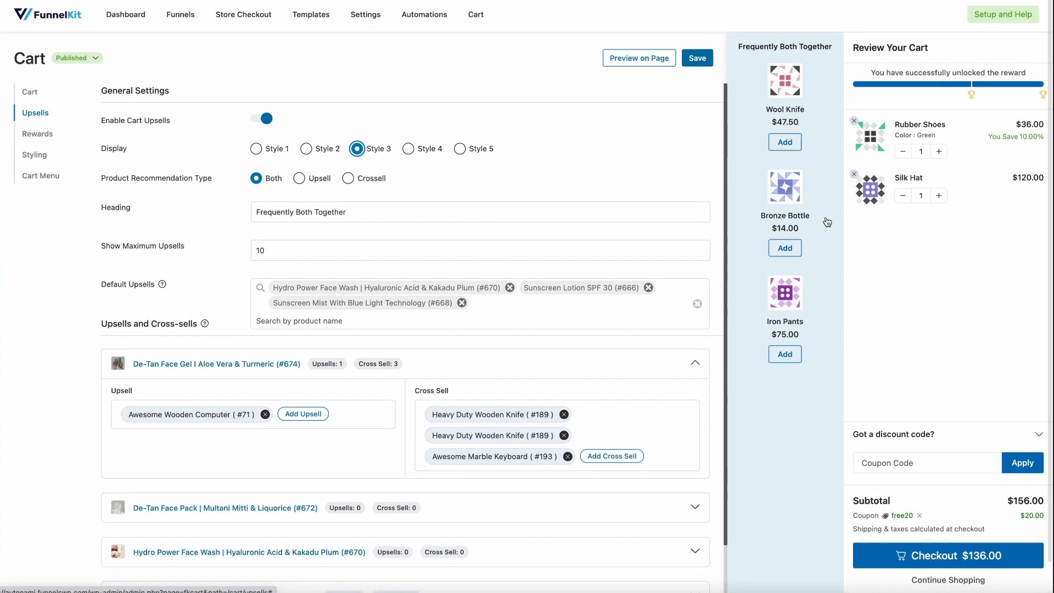
{"action": "left_click", "coordinate": [310, 181]}
{"action": "left_click", "coordinate": [348, 181]}
{"action": "left_click", "coordinate": [256, 180]}
Set Show Maximum Upsells to 5
{"action": "left_click", "coordinate": [371, 213]}
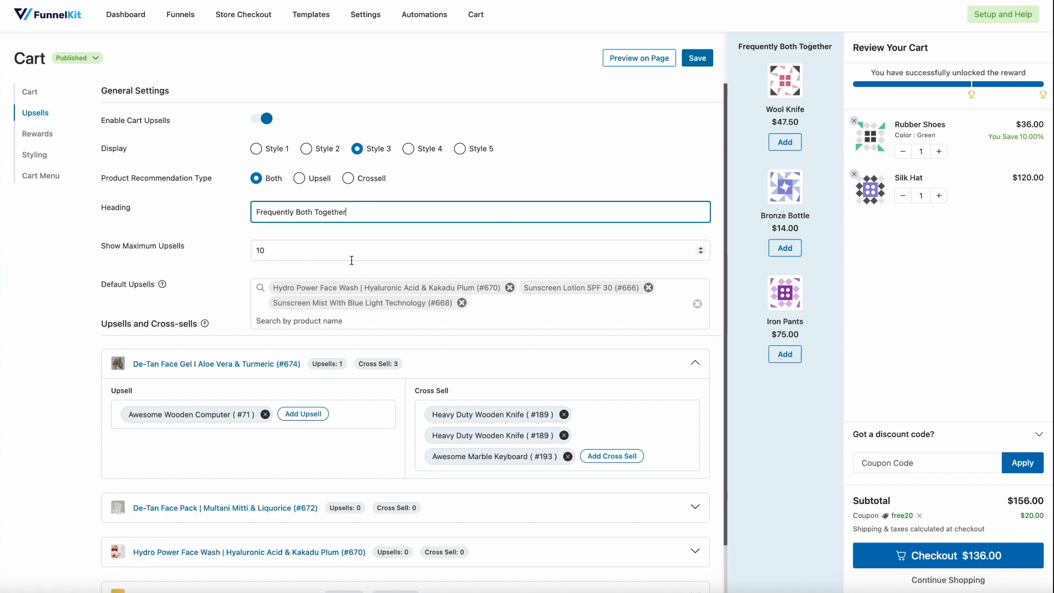
{"action": "left_click", "coordinate": [359, 236]}
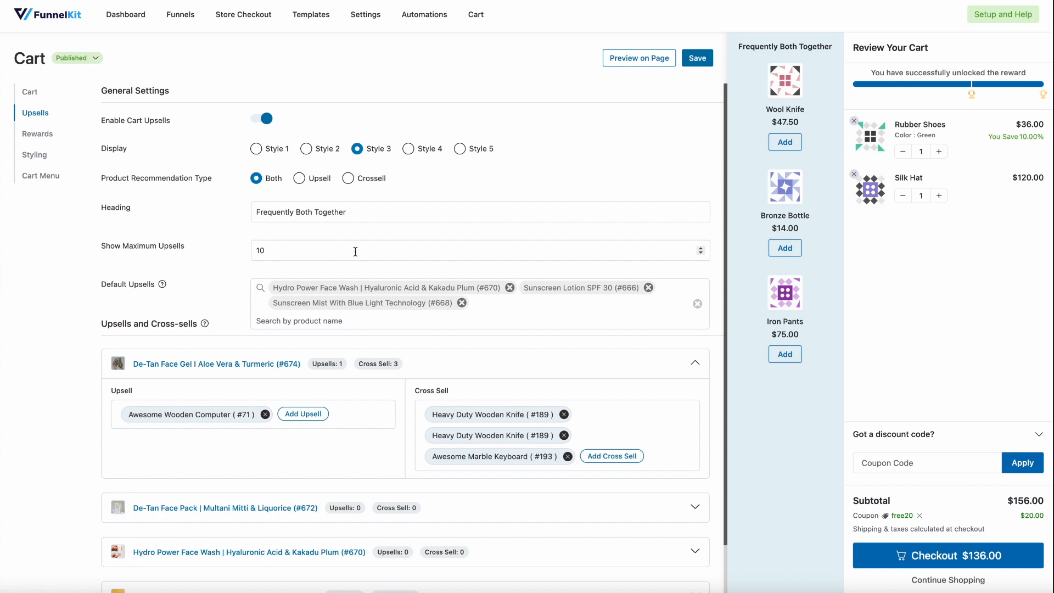
{"action": "double_click", "coordinate": [355, 250]}
{"action": "type", "text": "5"}
{"action": "left_click", "coordinate": [360, 236]}
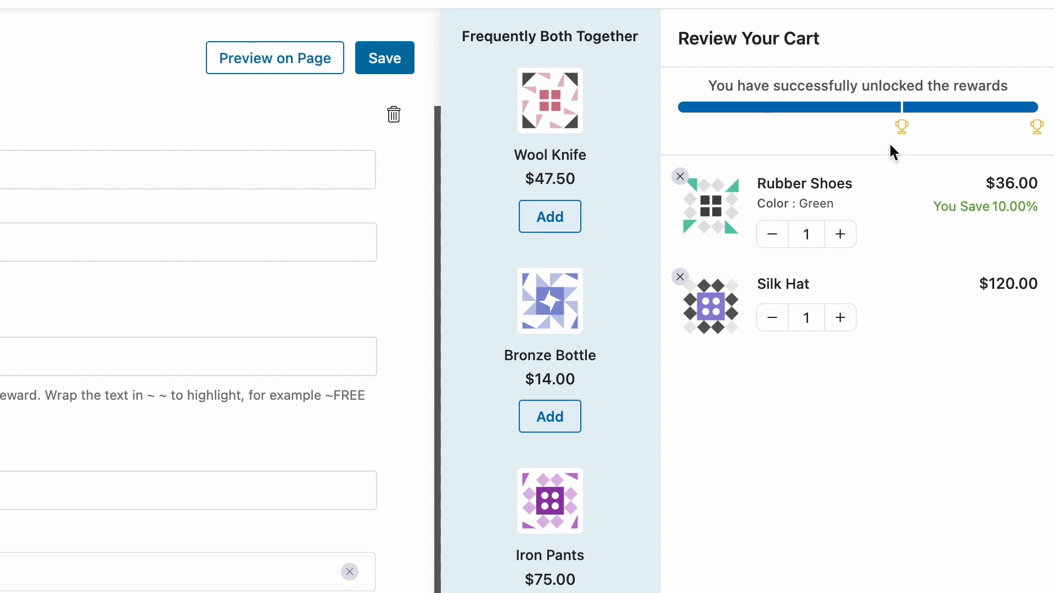
Check the titles of the two reward icons on the progress bar in the cart preview
{"action": "mouse_move", "coordinate": [898, 134]}
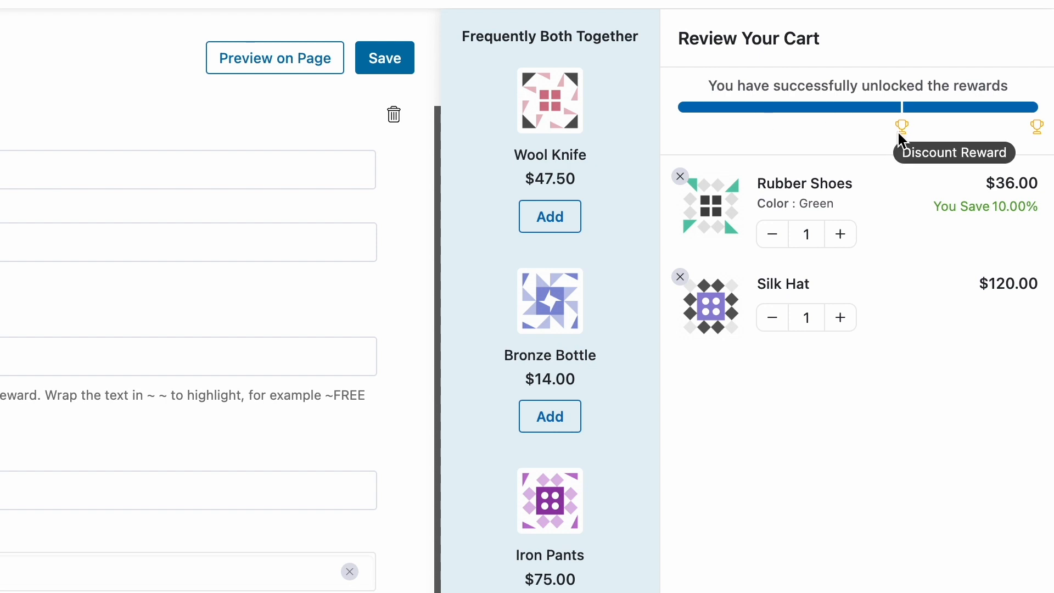
{"action": "mouse_move", "coordinate": [1037, 136]}
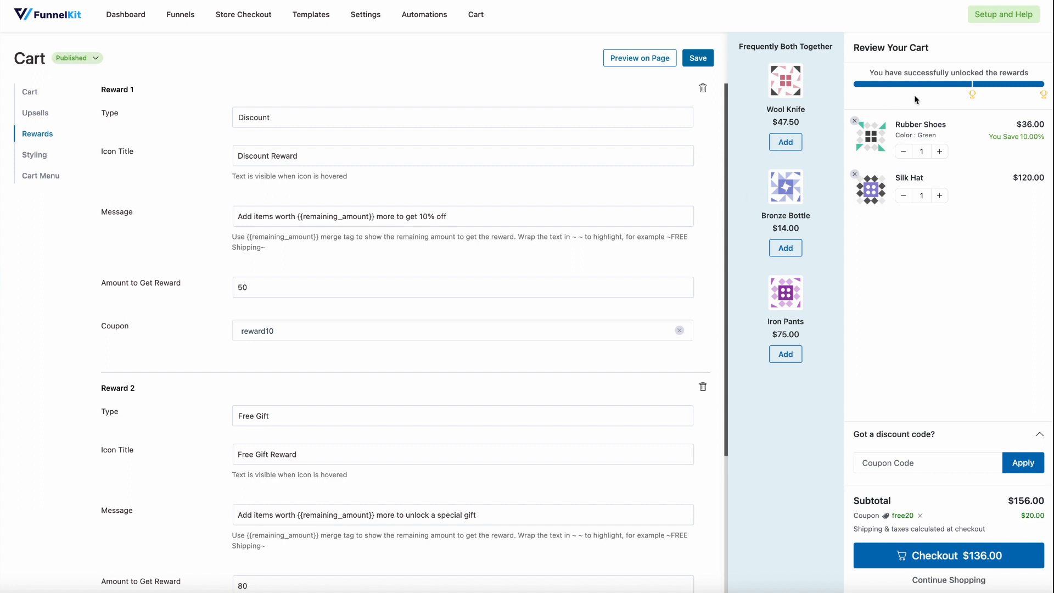
Review Reward 1's icon title, available types and message, and check the coupon applied in the cart preview
{"action": "mouse_move", "coordinate": [978, 100]}
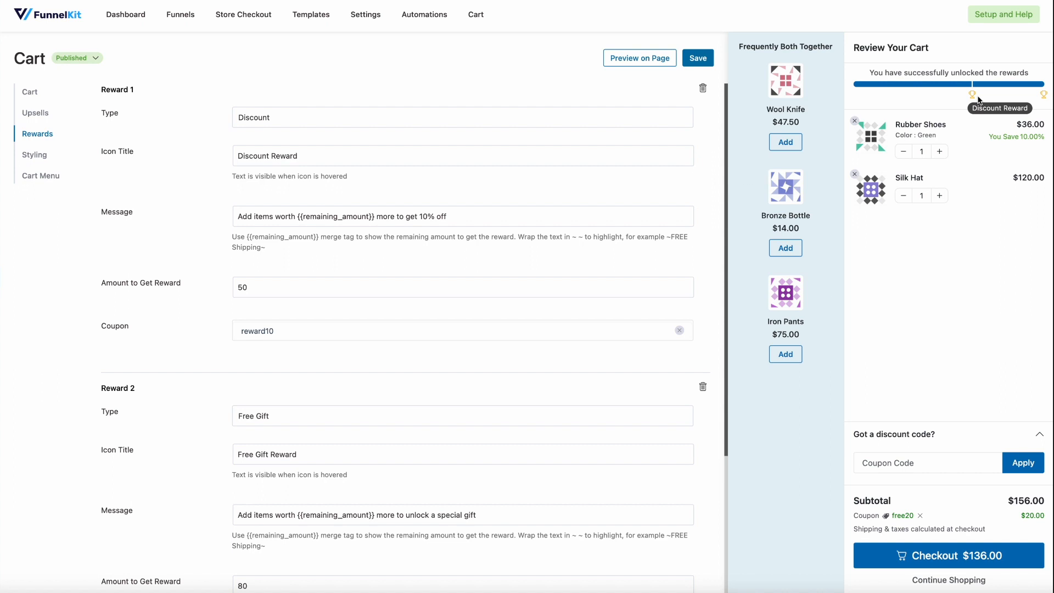
{"action": "left_click", "coordinate": [282, 127]}
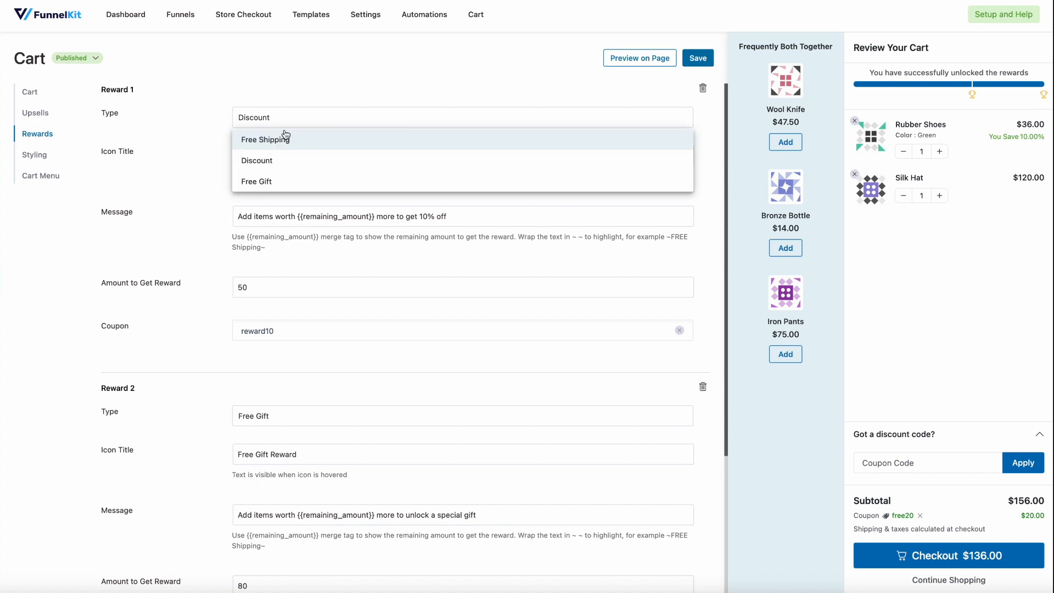
{"action": "left_click", "coordinate": [288, 96]}
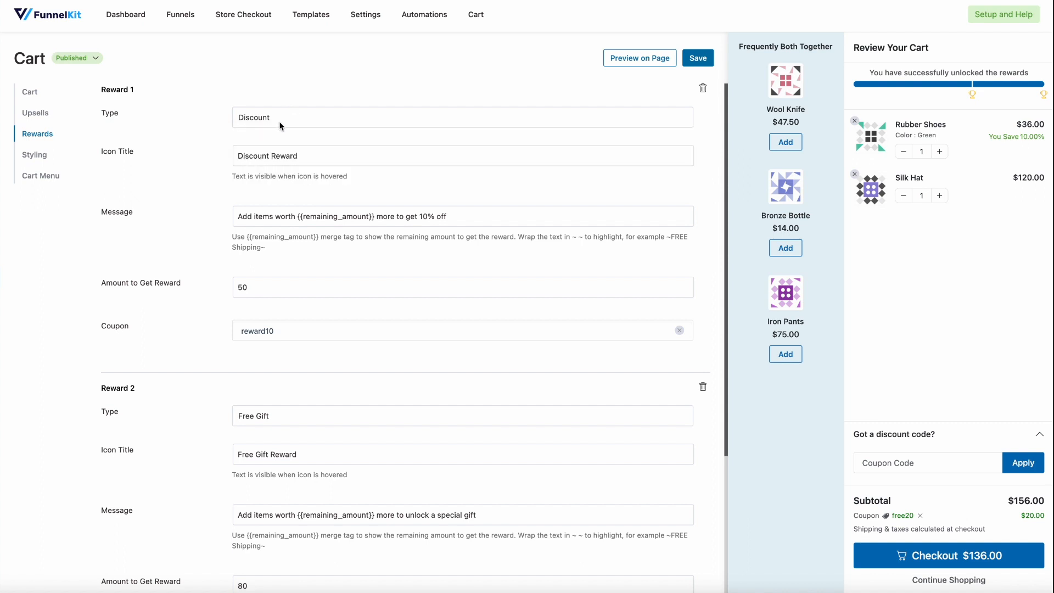
{"action": "scroll", "coordinate": [285, 165], "scroll_direction": "down", "scroll_amount": 2}
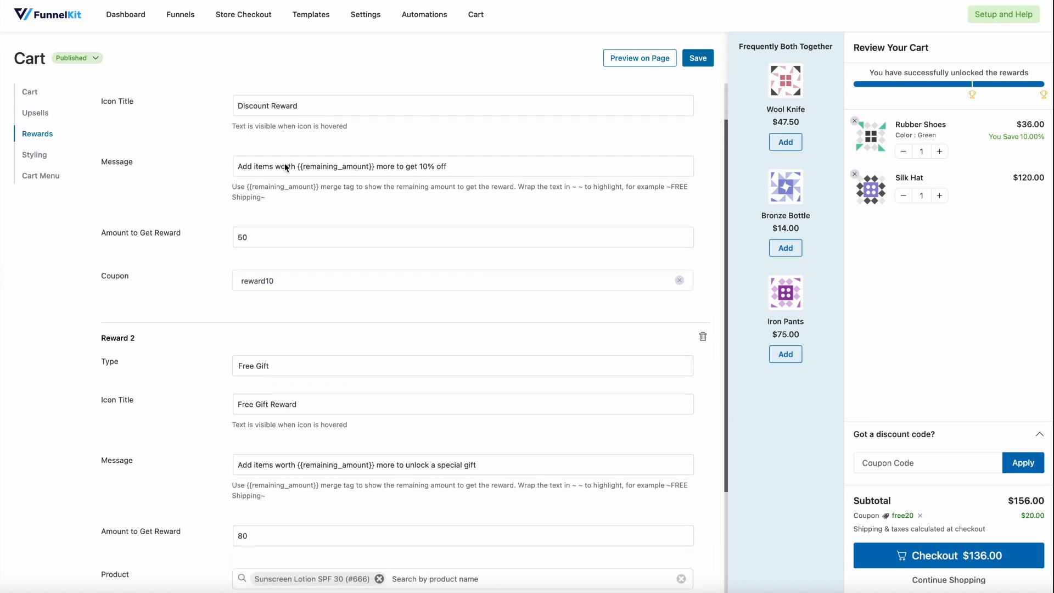
{"action": "scroll", "coordinate": [285, 167], "scroll_direction": "up", "scroll_amount": 2}
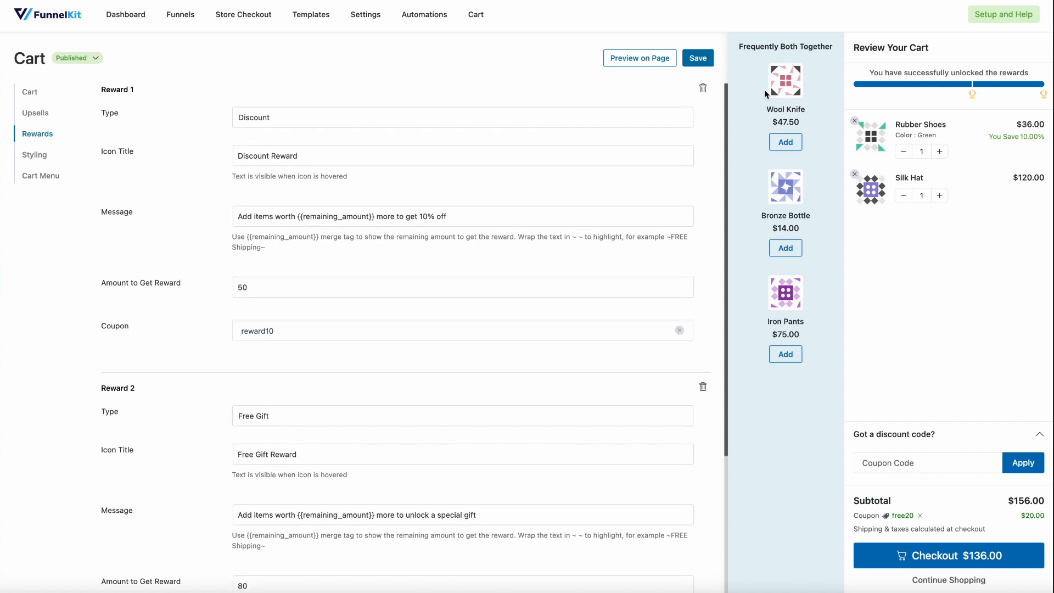
{"action": "mouse_move", "coordinate": [972, 97]}
{"action": "left_click_drag", "start_coordinate": [890, 517], "coordinate": [911, 516]}
Review Reward 2's free gift settings and its icon title on the progress bar
{"action": "scroll", "coordinate": [558, 380], "scroll_direction": "down", "scroll_amount": 2}
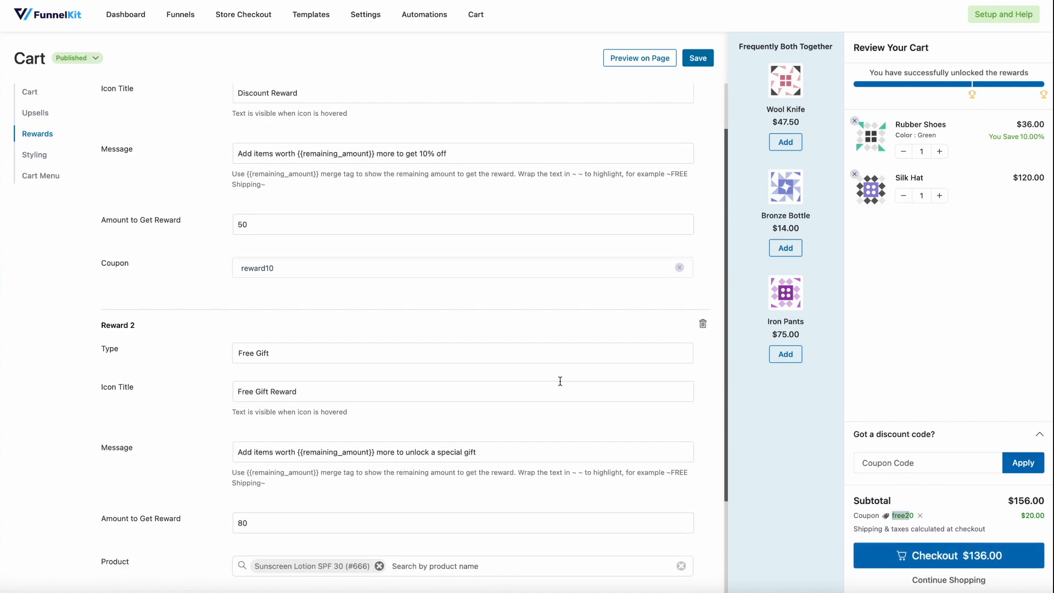
{"action": "scroll", "coordinate": [560, 381], "scroll_direction": "down", "scroll_amount": 2}
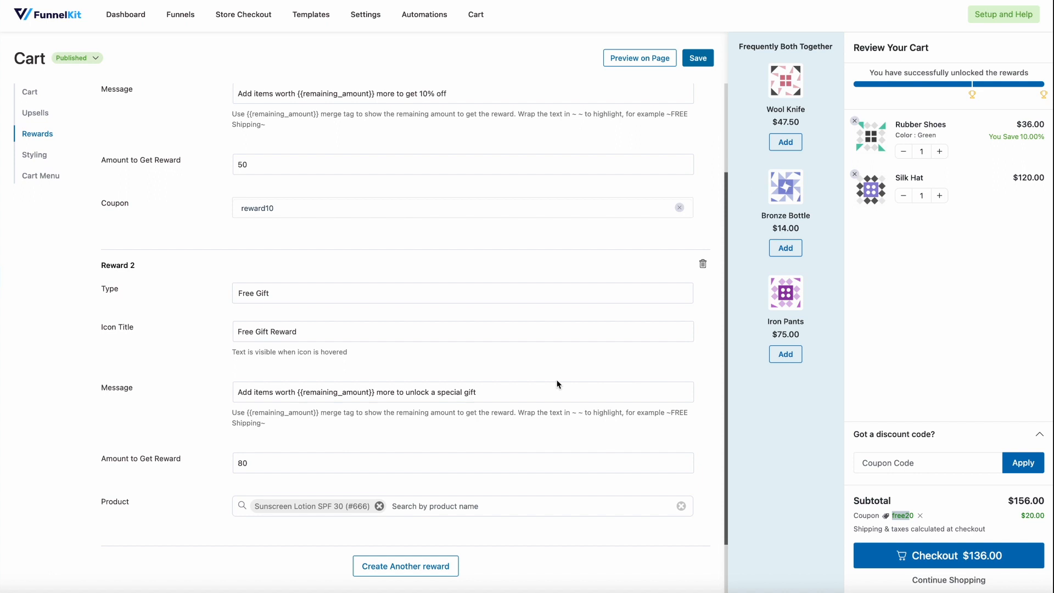
{"action": "scroll", "coordinate": [558, 383], "scroll_direction": "down", "scroll_amount": 2}
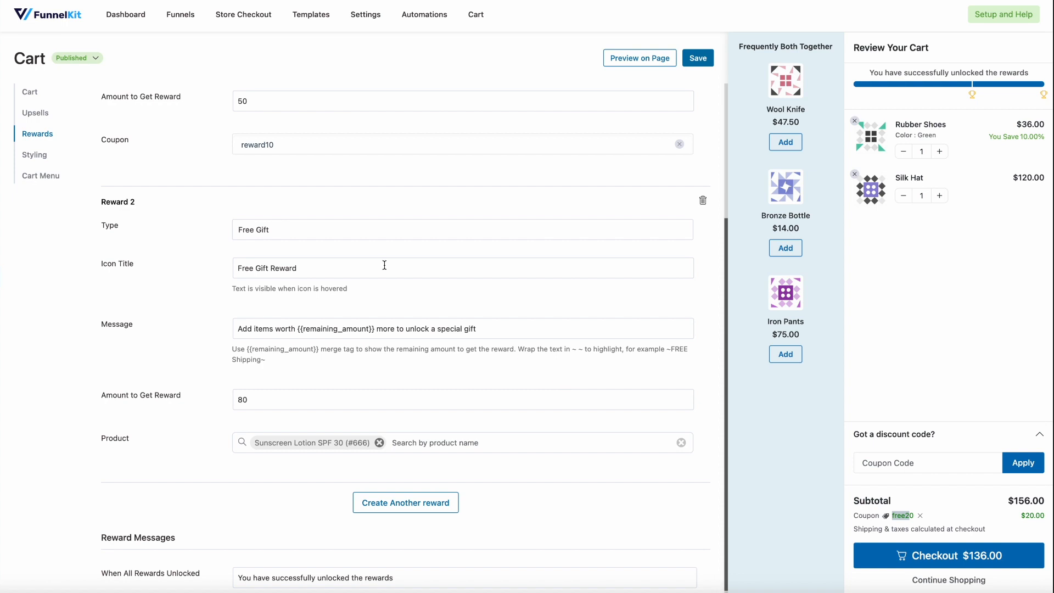
Search Reward 2's gift products for "de", add Awesome Wooden Computer (#71), and remove it again
{"action": "mouse_move", "coordinate": [1044, 99]}
{"action": "scroll", "coordinate": [374, 251], "scroll_direction": "down", "scroll_amount": 1}
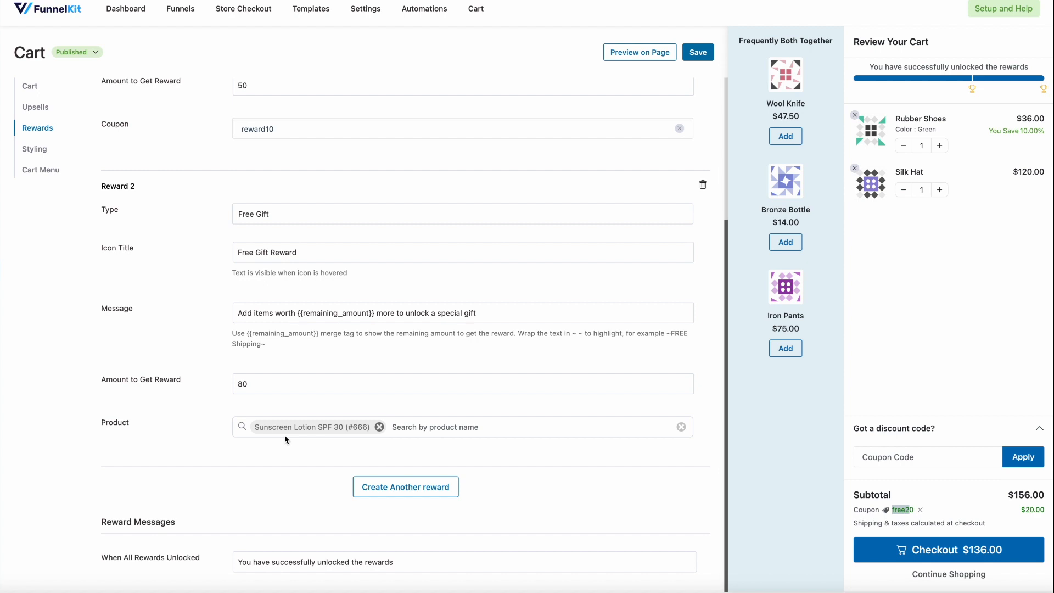
{"action": "left_click", "coordinate": [419, 429]}
{"action": "type", "text": "de"}
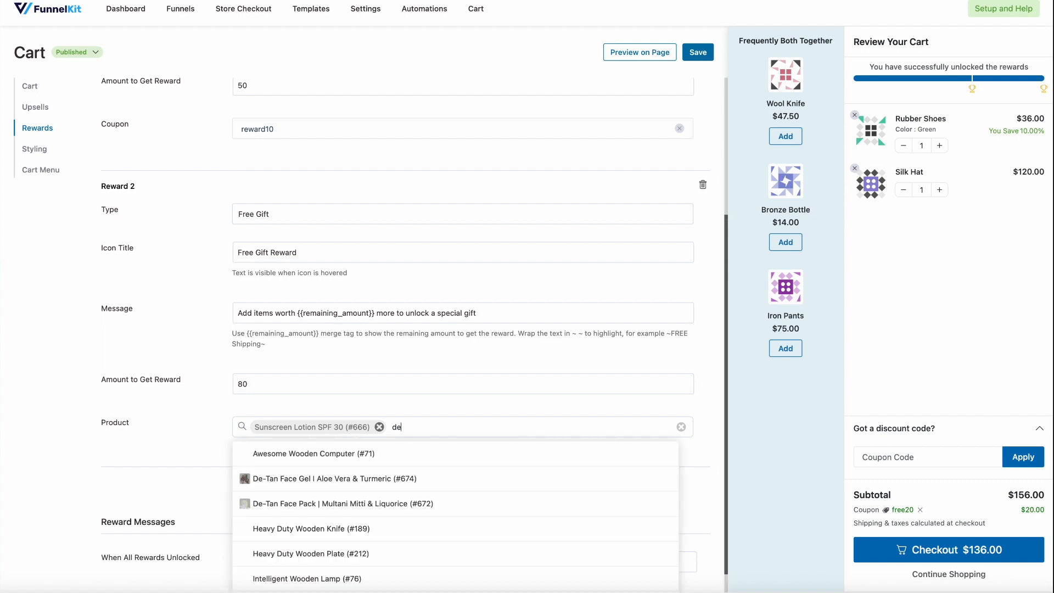
{"action": "left_click", "coordinate": [367, 465]}
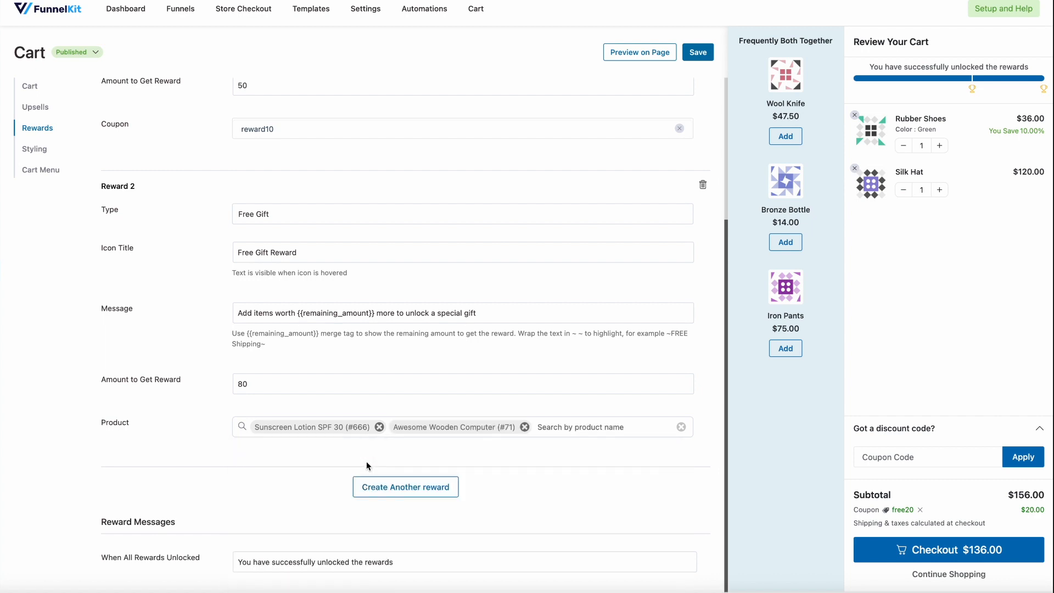
{"action": "left_click", "coordinate": [525, 427]}
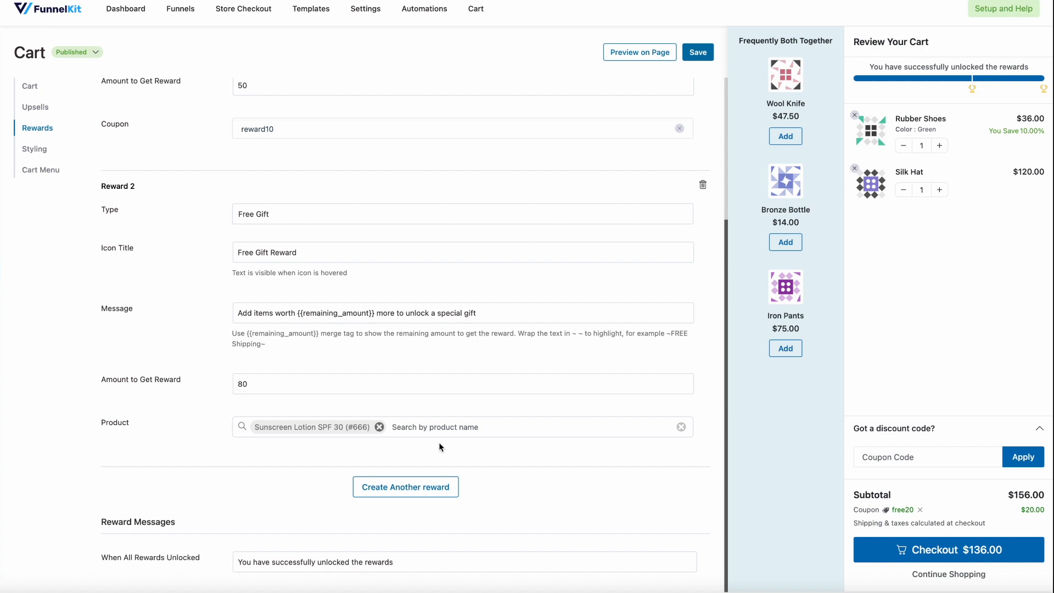
Change Reward 1's type to Free Shipping and its icon title to "Free Shipping"
{"action": "scroll", "coordinate": [439, 446], "scroll_direction": "up", "scroll_amount": 1}
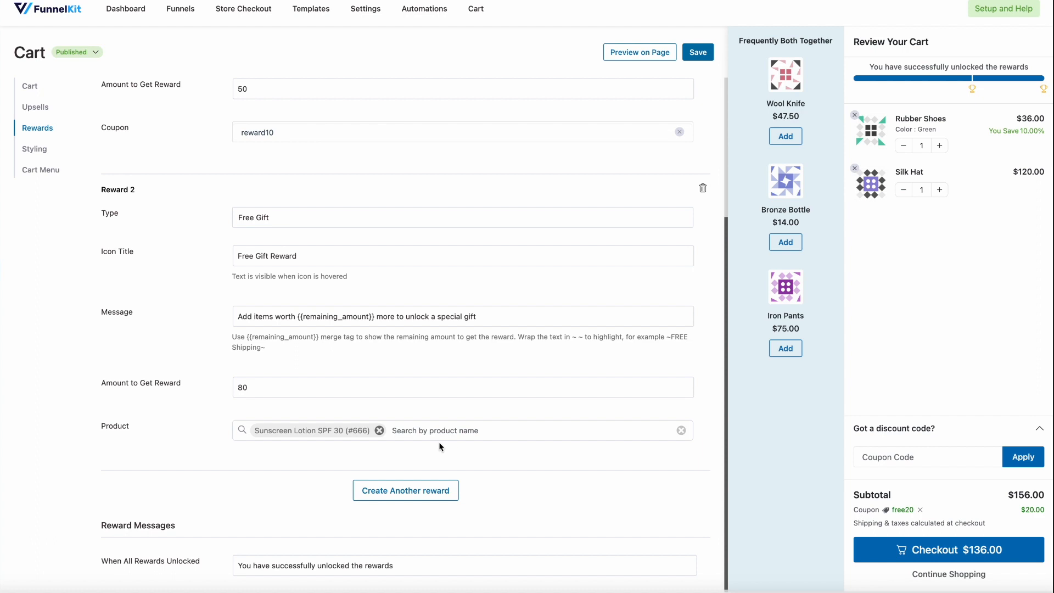
{"action": "scroll", "coordinate": [420, 498], "scroll_direction": "down", "scroll_amount": 1}
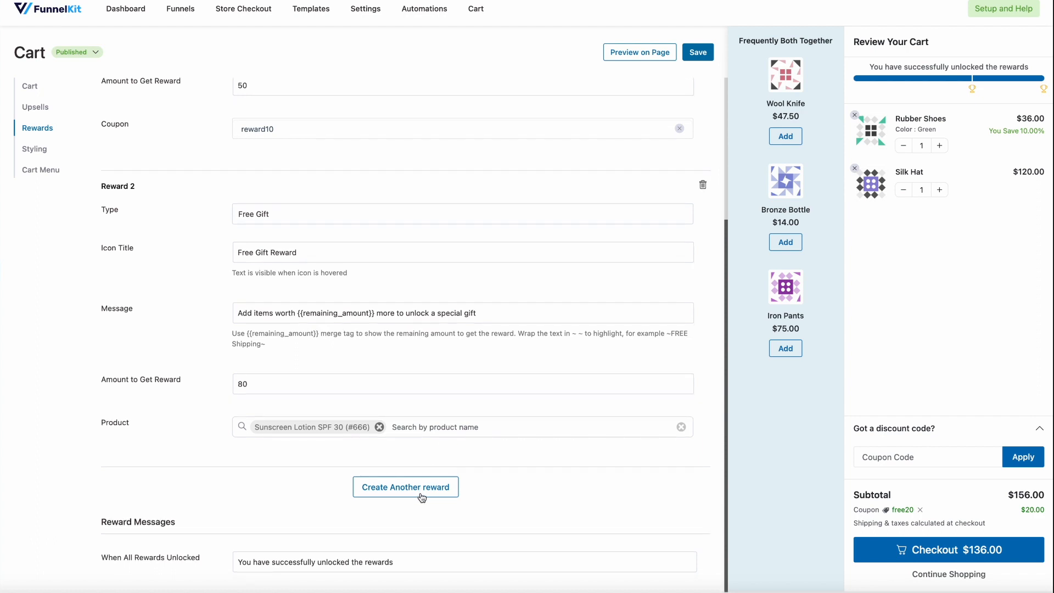
{"action": "scroll", "coordinate": [420, 497], "scroll_direction": "up", "scroll_amount": 5}
{"action": "left_click", "coordinate": [286, 112]}
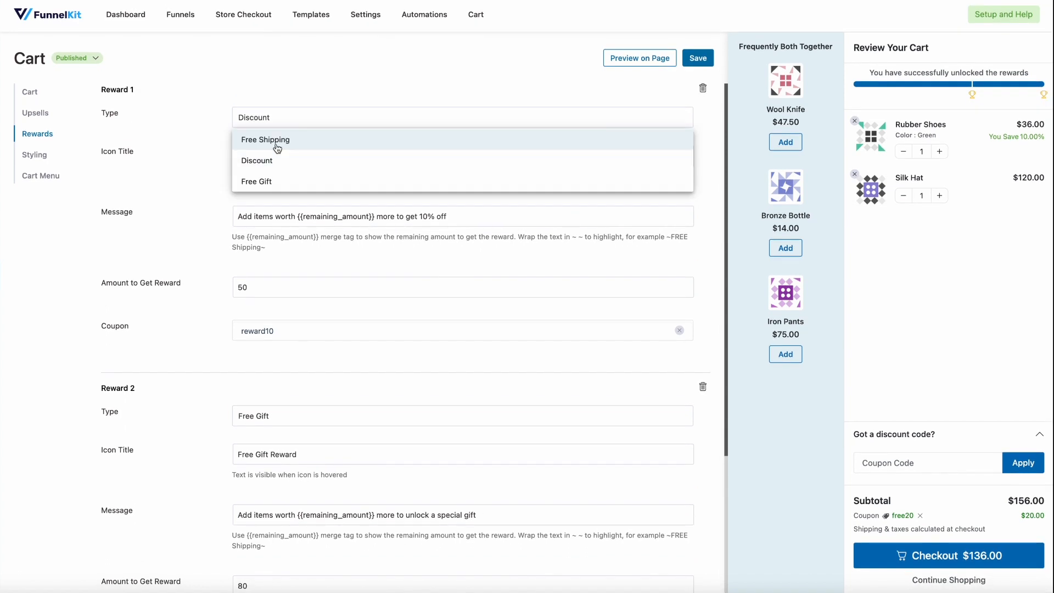
{"action": "left_click", "coordinate": [276, 144]}
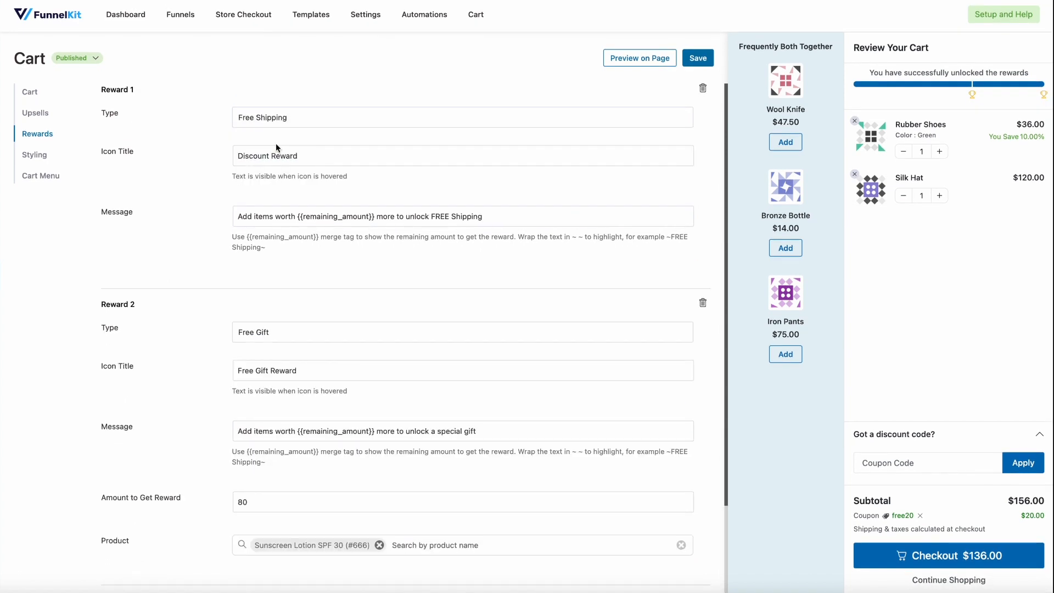
{"action": "double_click", "coordinate": [257, 158]}
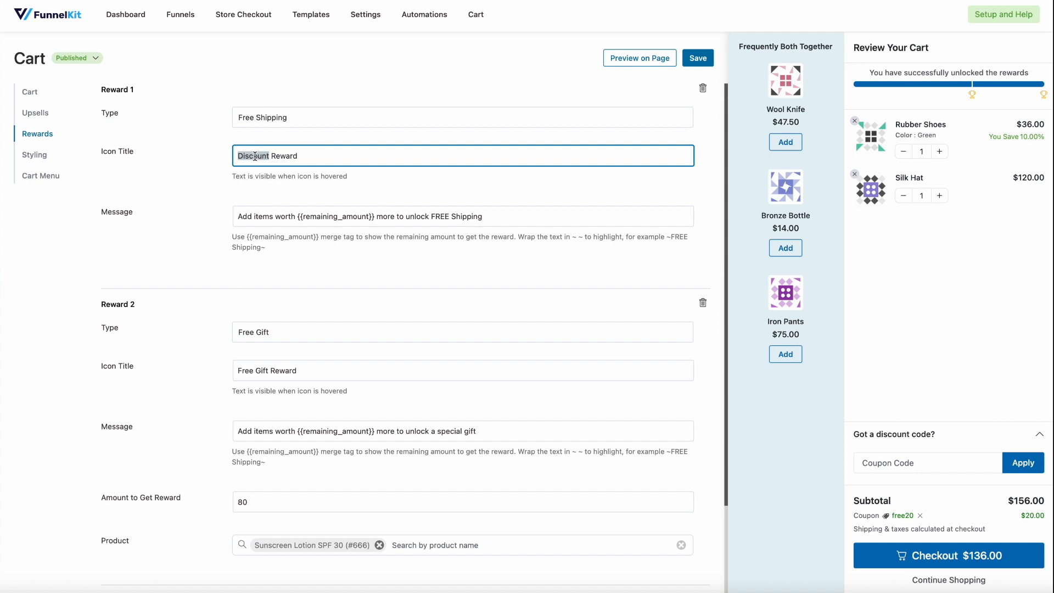
{"action": "triple_click", "coordinate": [278, 157]}
{"action": "type", "text": "Free Shipping"}
{"action": "left_click", "coordinate": [330, 189]}
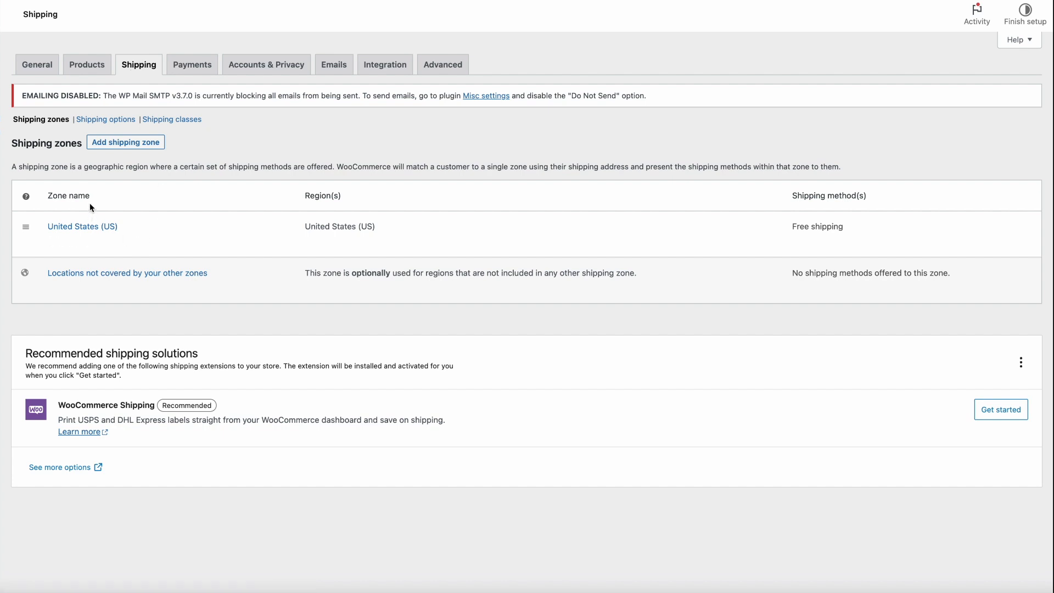
In the WooCommerce United States (US) shipping zone, make Free shipping require a minimum order amount of 30 and save it
{"action": "left_click", "coordinate": [94, 230]}
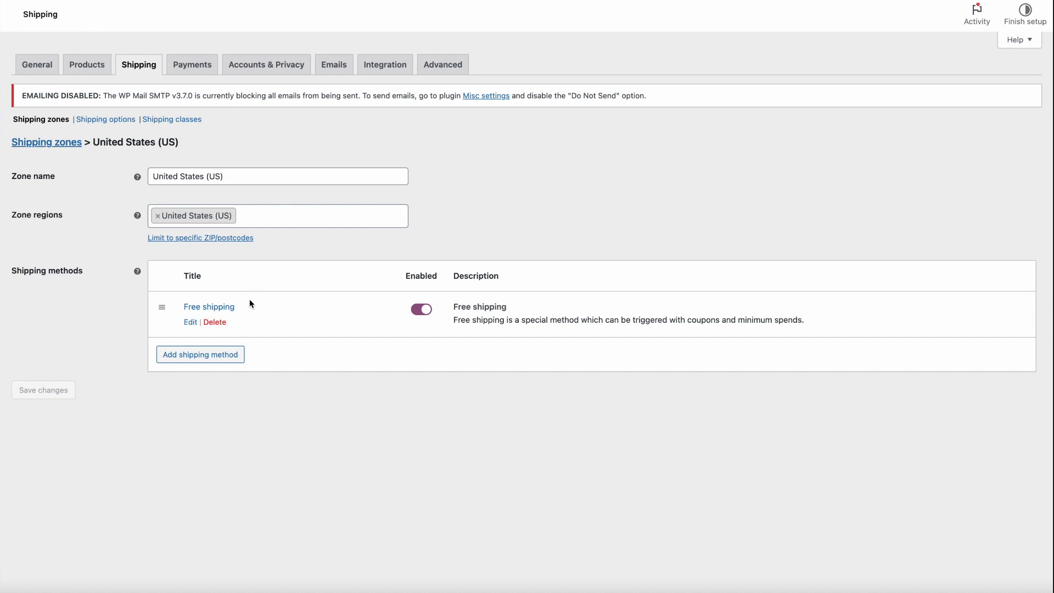
{"action": "left_click", "coordinate": [201, 308]}
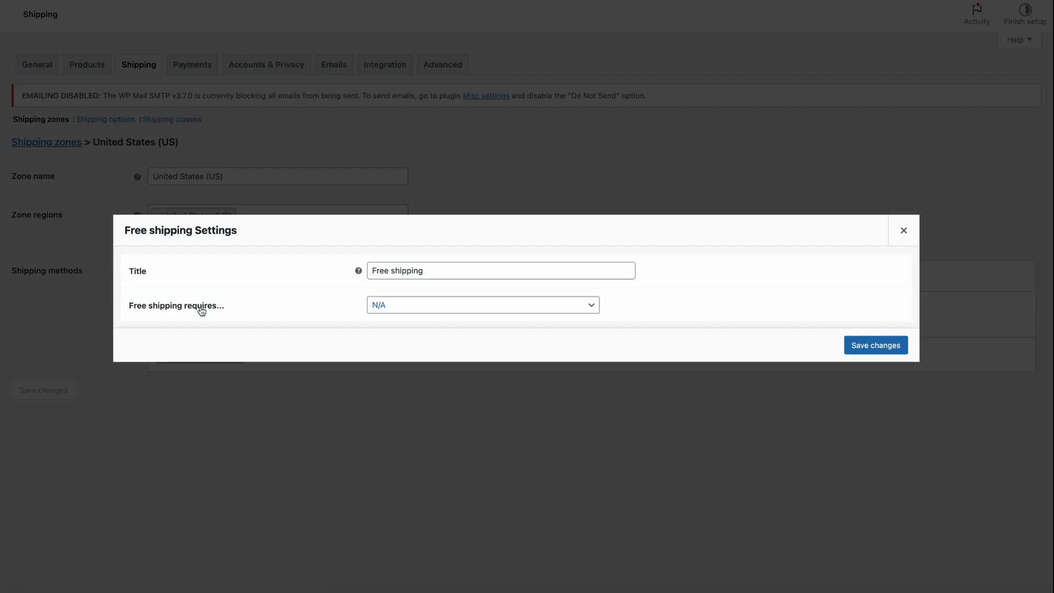
{"action": "left_click", "coordinate": [418, 303]}
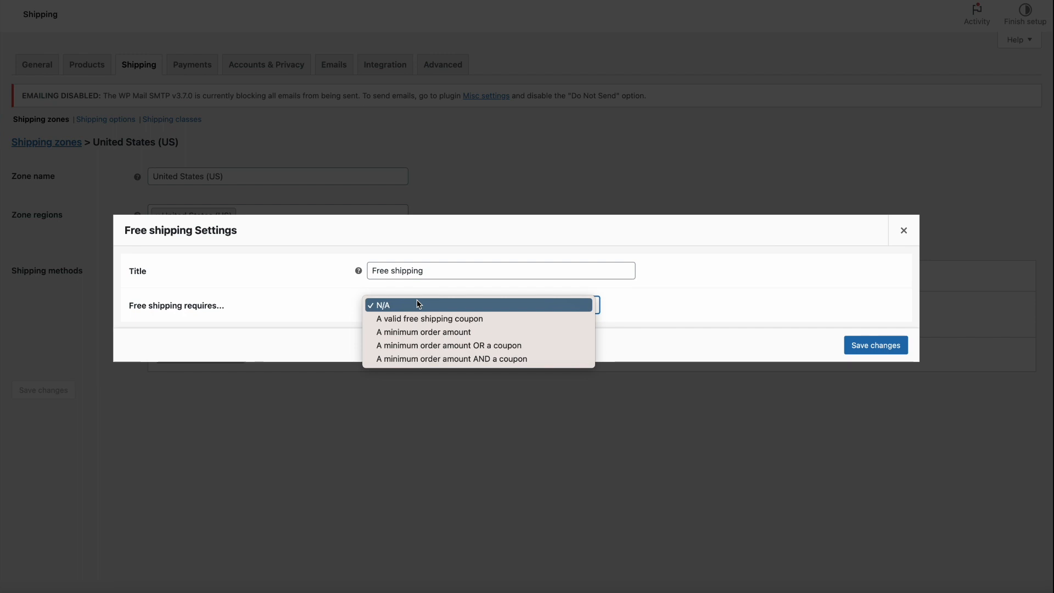
{"action": "left_click", "coordinate": [329, 294]}
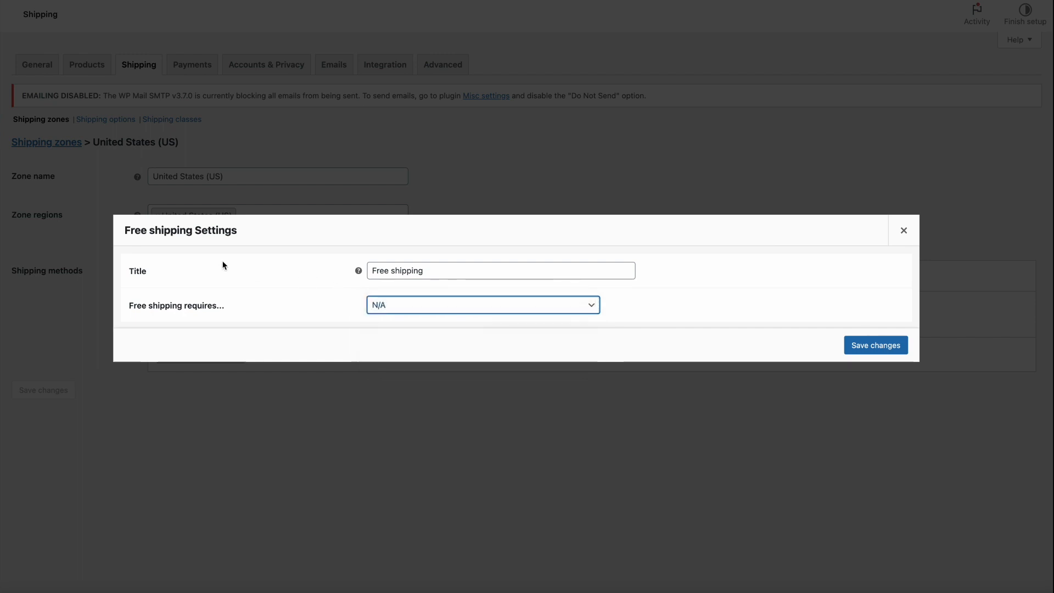
{"action": "left_click", "coordinate": [446, 307]}
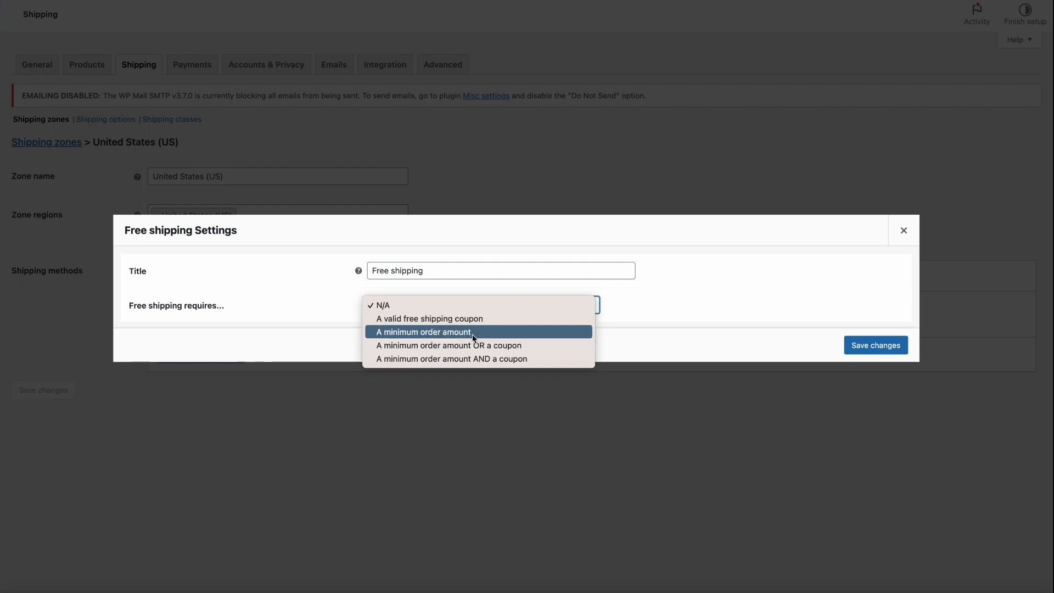
{"action": "left_click", "coordinate": [472, 333]}
{"action": "left_click", "coordinate": [433, 309]}
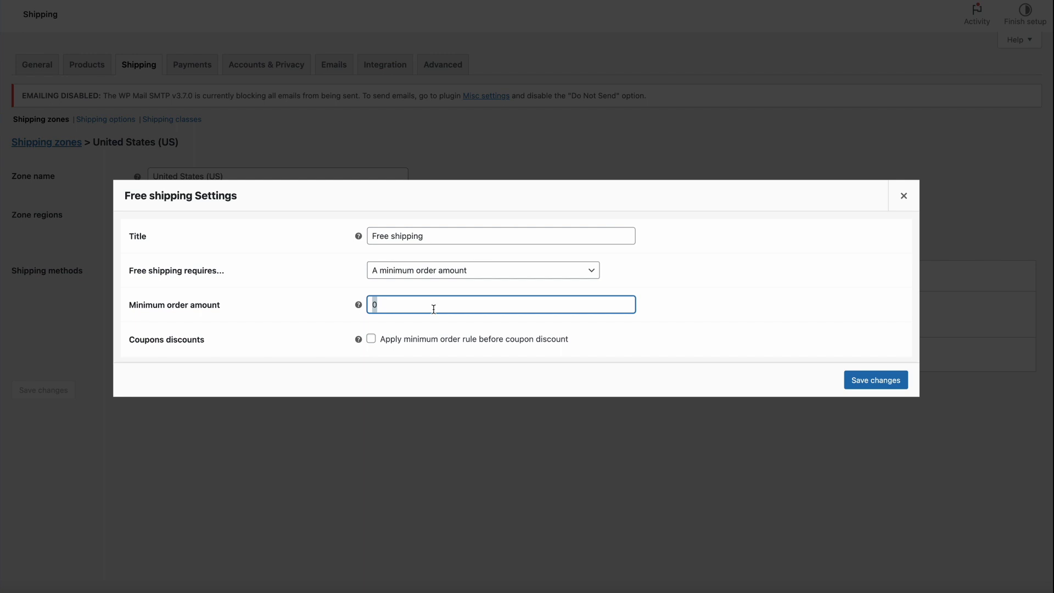
{"action": "type", "text": "30"}
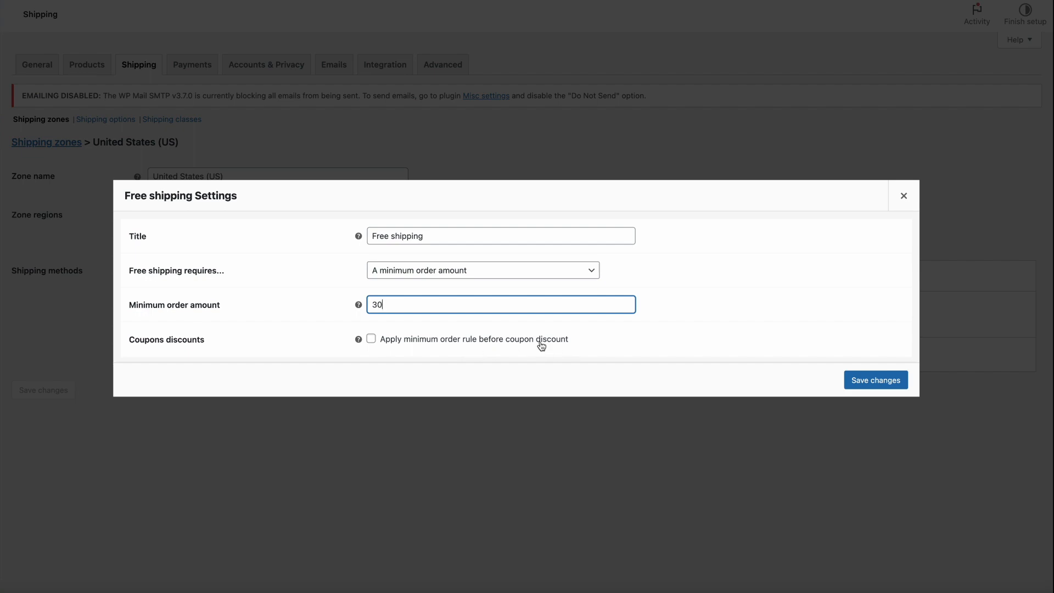
{"action": "left_click", "coordinate": [858, 380]}
{"action": "mouse_move", "coordinate": [316, 328]}
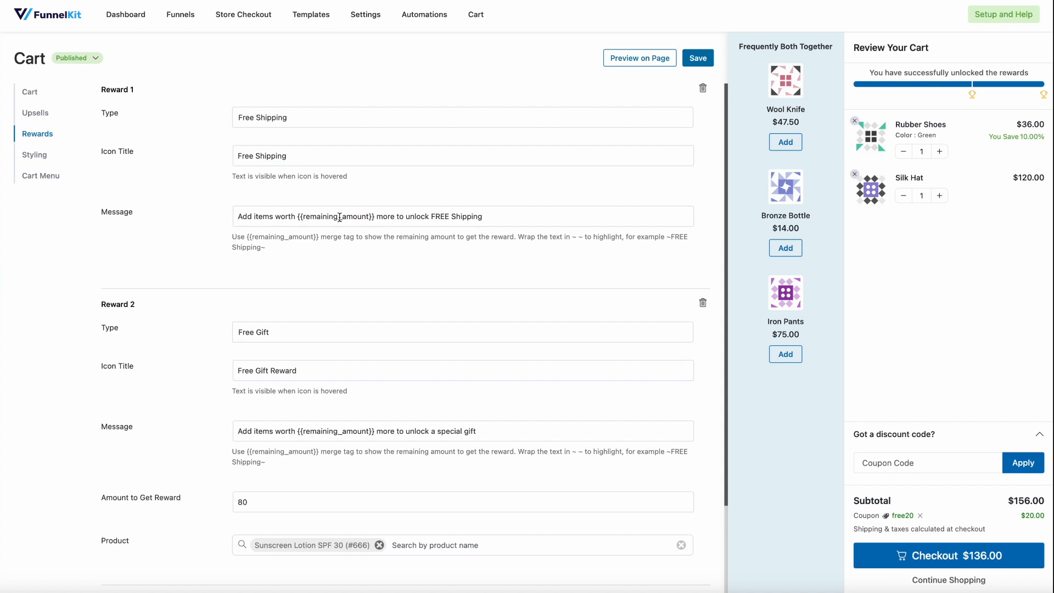
Back in the cart's reward settings, set Reward 1's type to Discount with the icon title "Discount" and save
{"action": "left_click", "coordinate": [269, 118]}
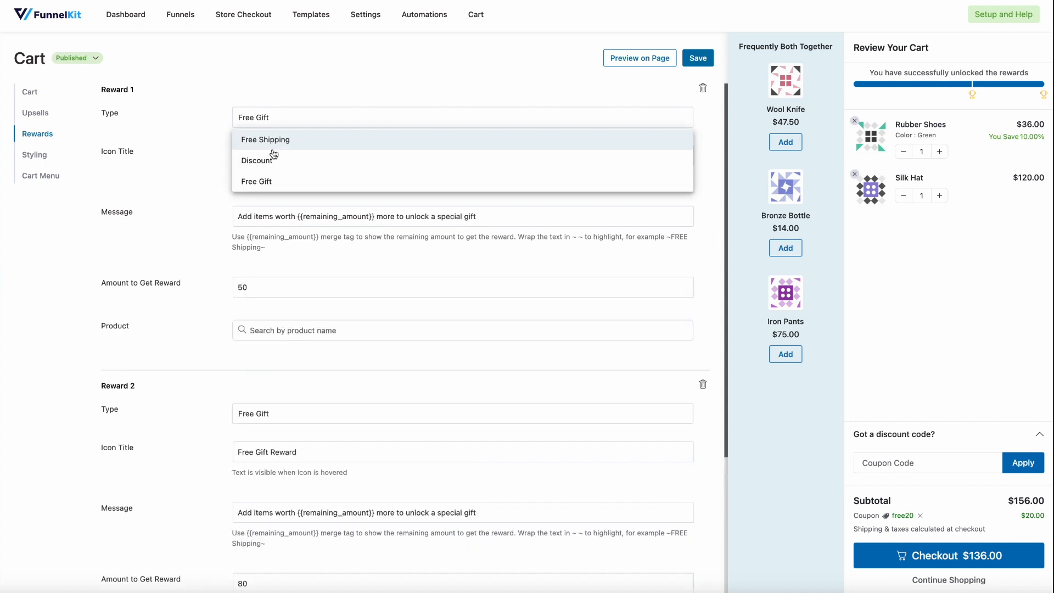
{"action": "left_click", "coordinate": [266, 160]}
{"action": "left_click_drag", "start_coordinate": [239, 155], "coordinate": [286, 156]}
{"action": "type", "text": "Discount"}
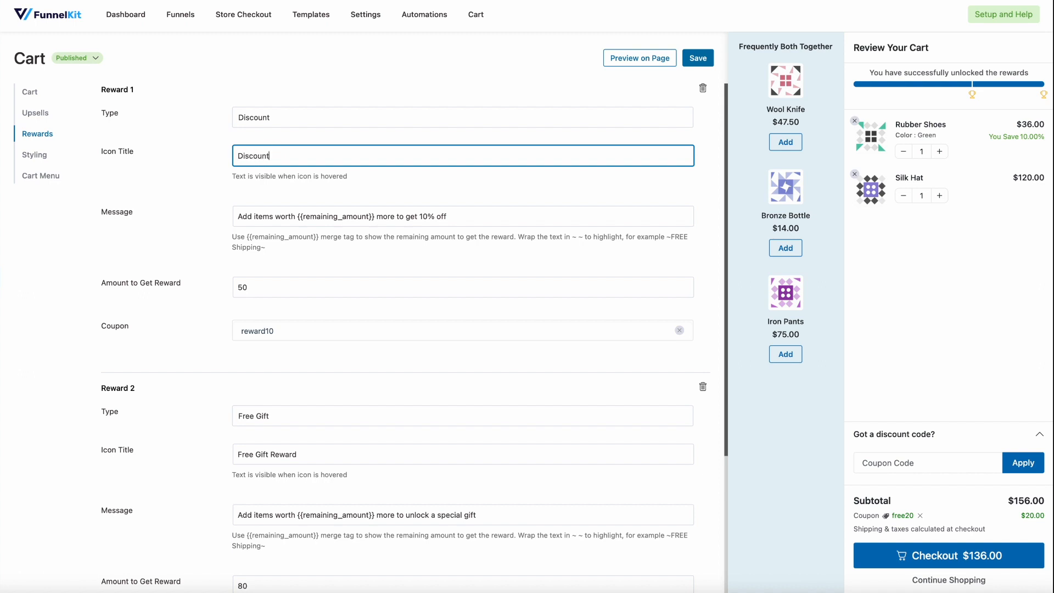
{"action": "left_click", "coordinate": [628, 80]}
{"action": "left_click", "coordinate": [697, 58]}
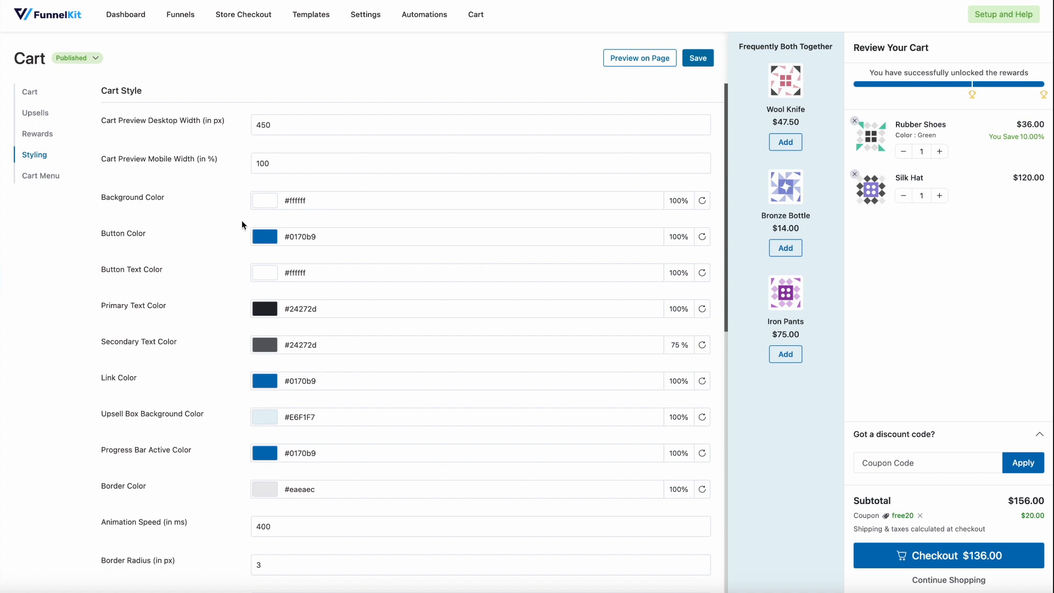
Review the cart preview's desktop and mobile width settings in the cart styling options
{"action": "scroll", "coordinate": [241, 225], "scroll_direction": "down", "scroll_amount": 1}
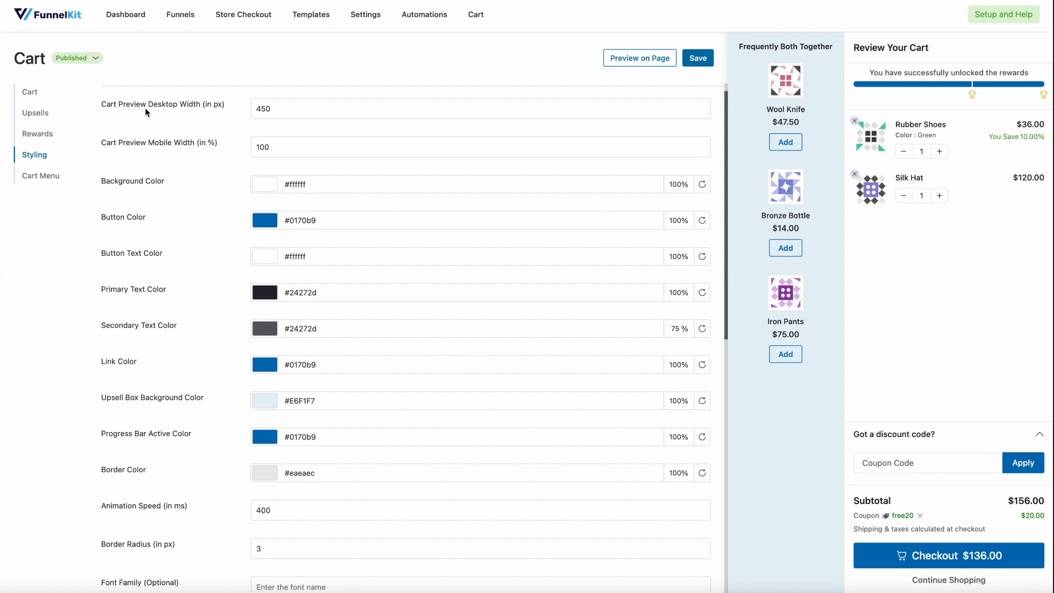
{"action": "double_click", "coordinate": [304, 112]}
{"action": "left_click", "coordinate": [302, 123]}
Change the cart's button color to magenta #ba02af
{"action": "scroll", "coordinate": [241, 120], "scroll_direction": "down", "scroll_amount": 2}
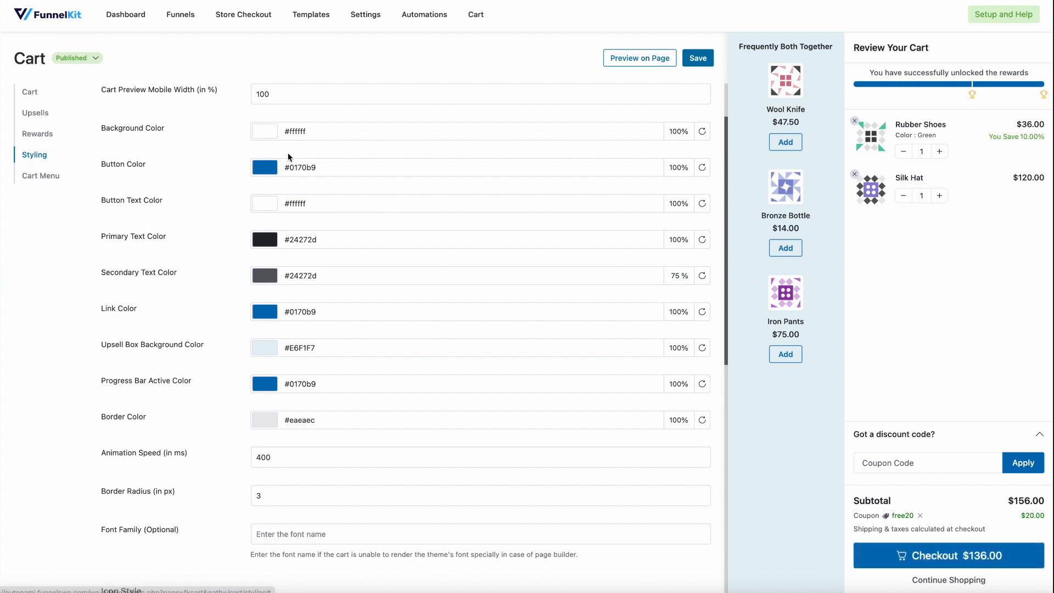
{"action": "left_click", "coordinate": [273, 167]}
{"action": "left_click", "coordinate": [350, 314]}
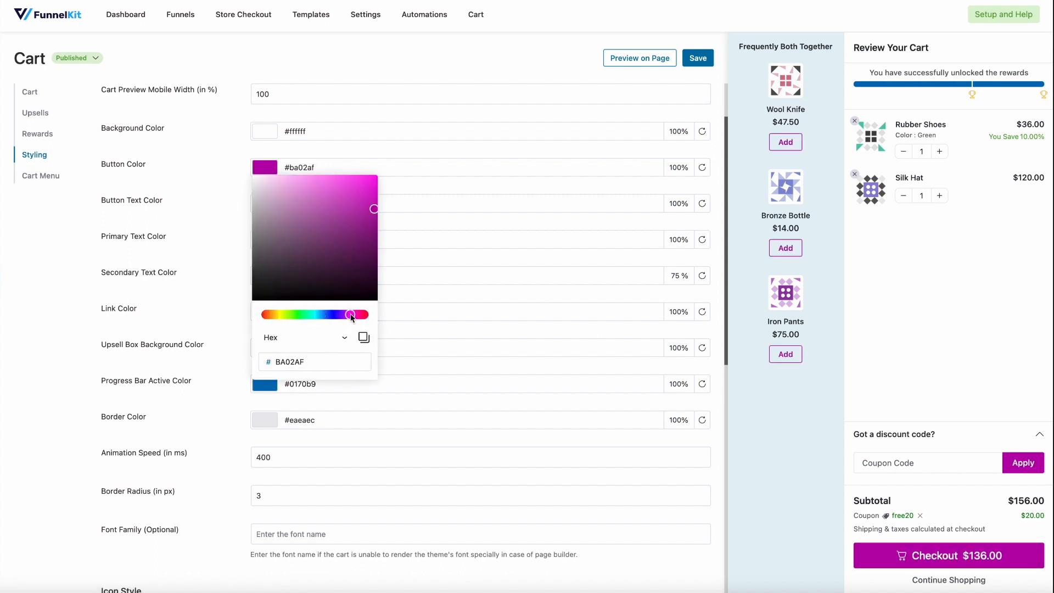
{"action": "left_click", "coordinate": [423, 187]}
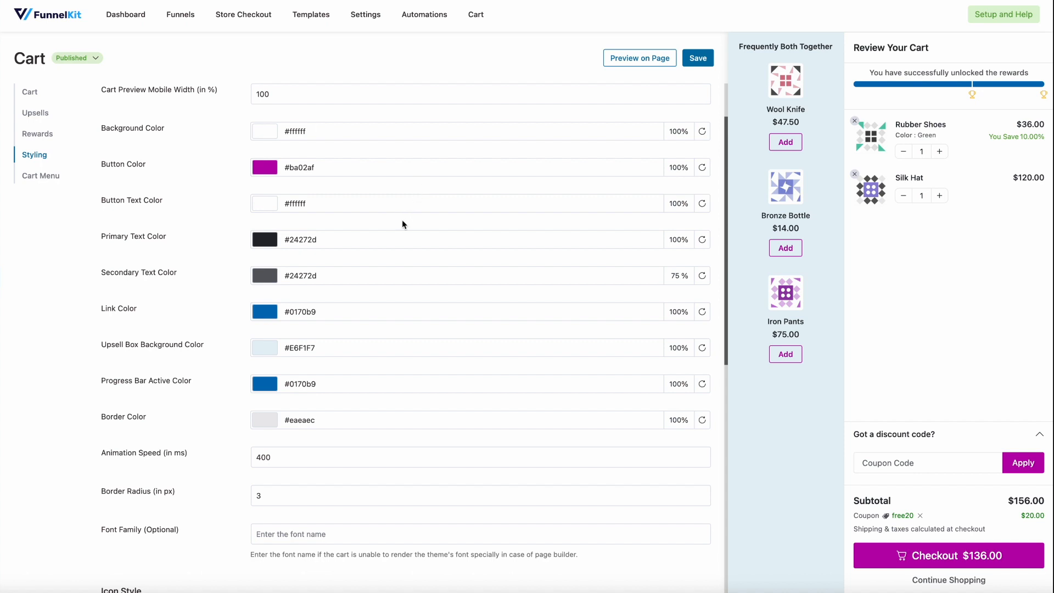
{"action": "scroll", "coordinate": [402, 224], "scroll_direction": "down", "scroll_amount": 1}
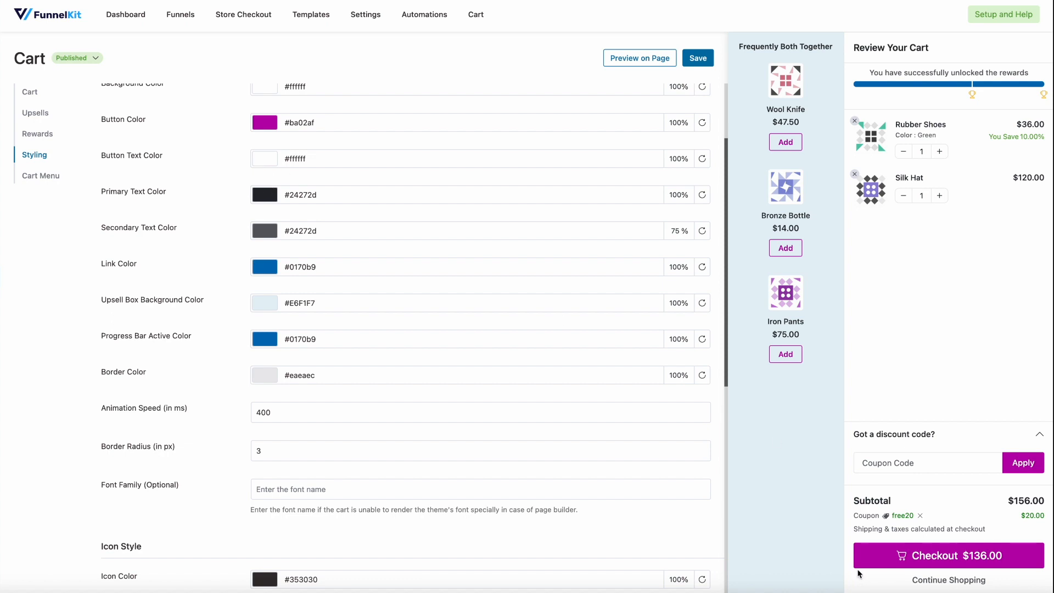
{"action": "scroll", "coordinate": [390, 272], "scroll_direction": "down", "scroll_amount": 1}
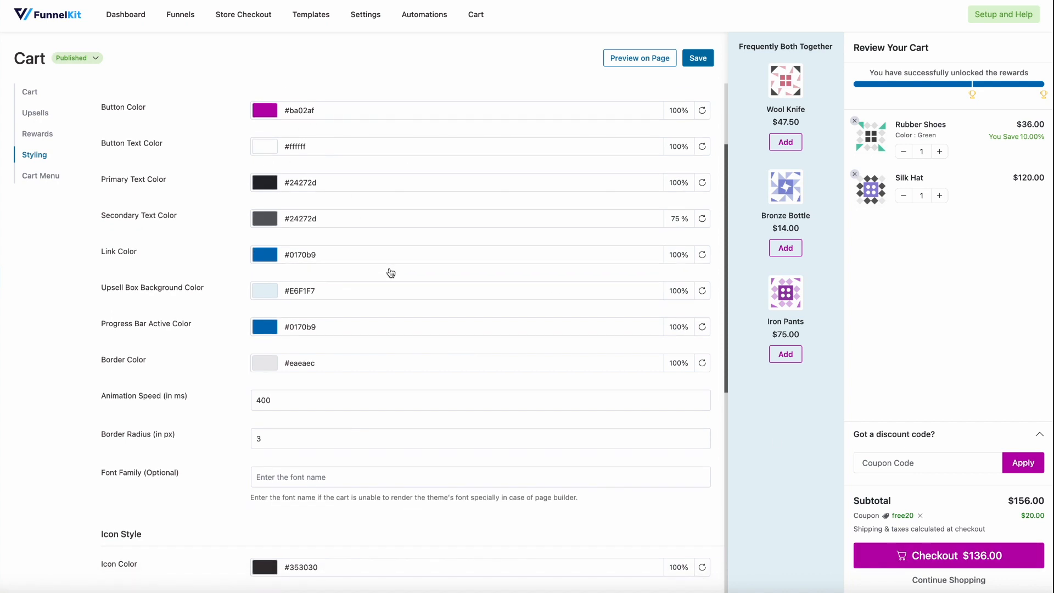
Change the cart's progress bar active color to blue #0220ba
{"action": "scroll", "coordinate": [391, 273], "scroll_direction": "down", "scroll_amount": 1}
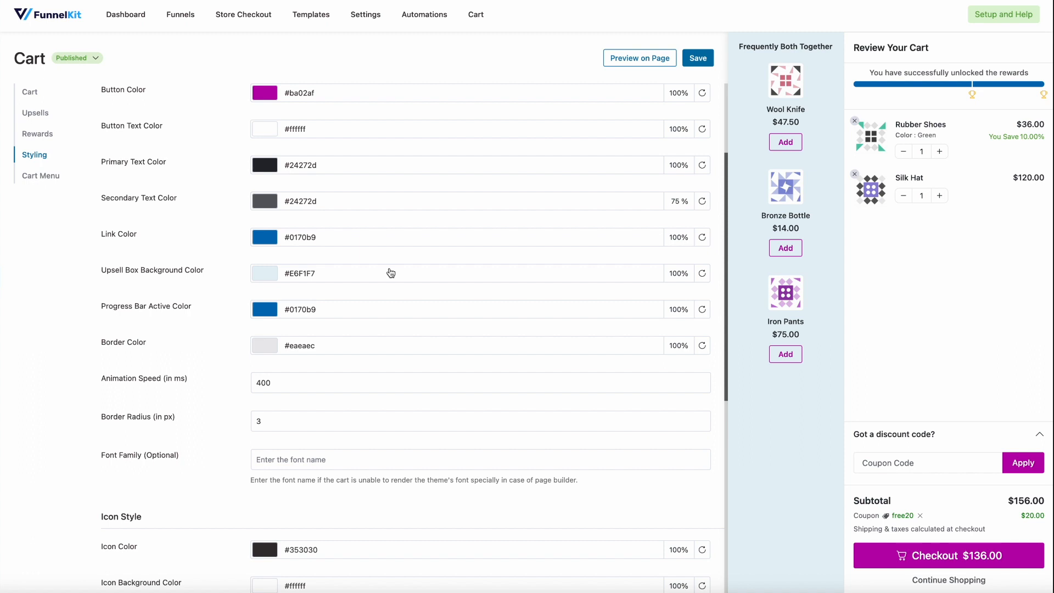
{"action": "scroll", "coordinate": [390, 273], "scroll_direction": "down", "scroll_amount": 4}
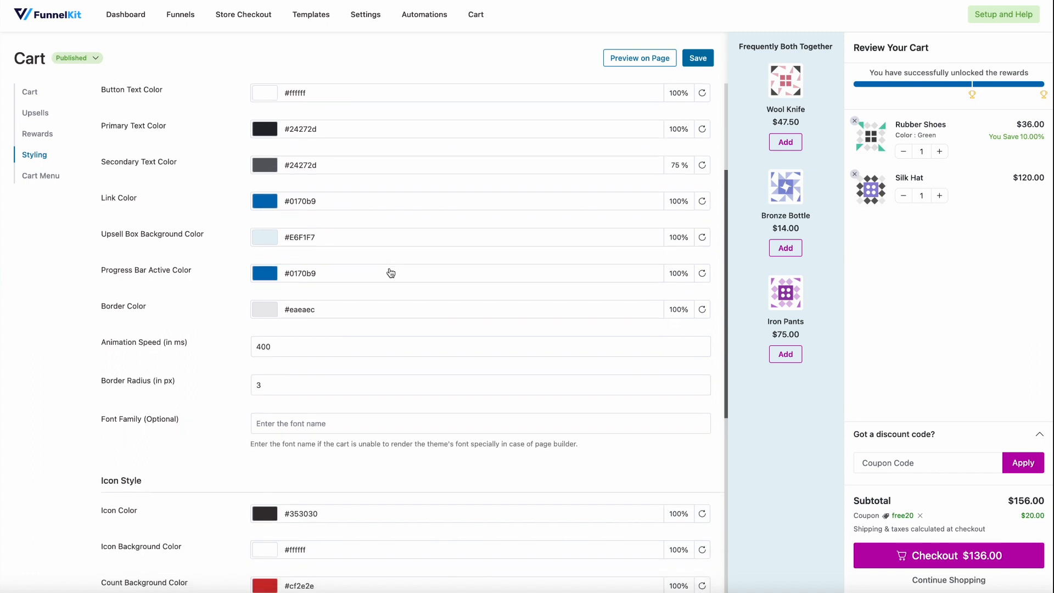
{"action": "left_click", "coordinate": [265, 229]}
{"action": "left_click", "coordinate": [353, 375]}
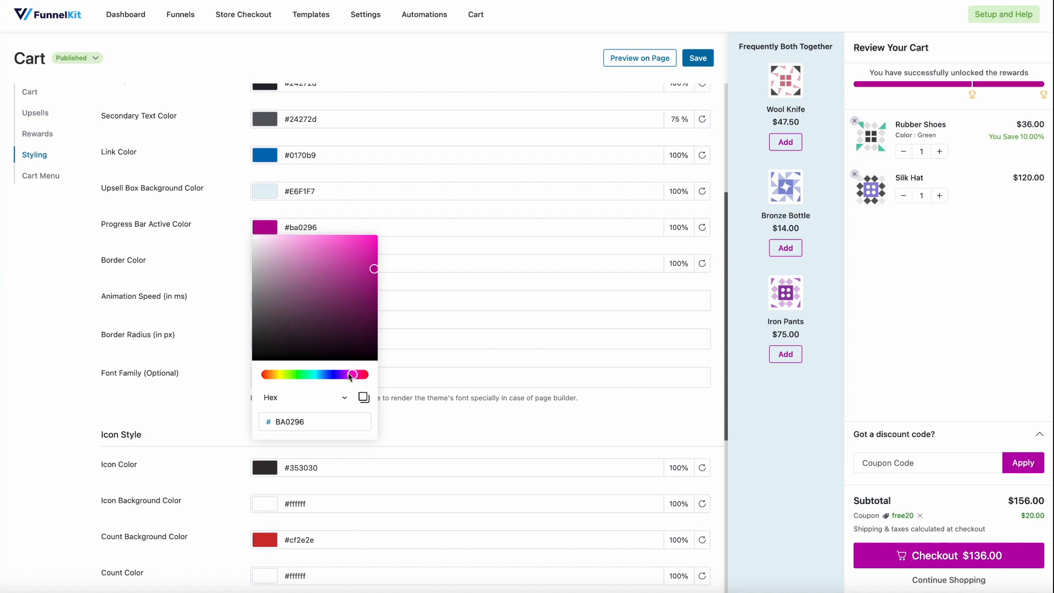
{"action": "left_click", "coordinate": [329, 375]}
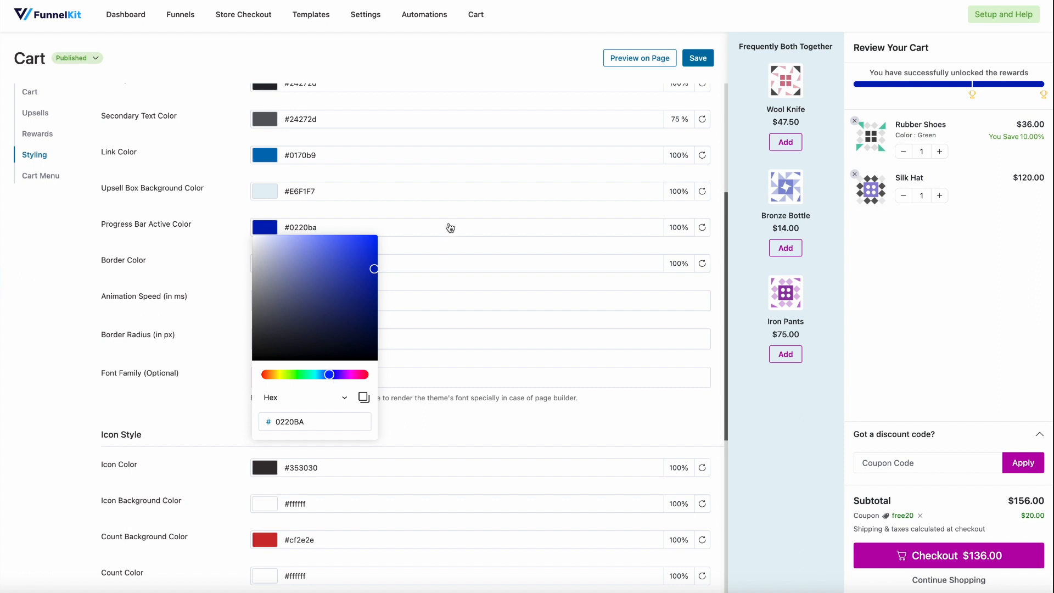
{"action": "left_click", "coordinate": [440, 244]}
Try a border radius of 67 px in the cart style, and restore it to 3 px
{"action": "scroll", "coordinate": [439, 245], "scroll_direction": "down", "scroll_amount": 2}
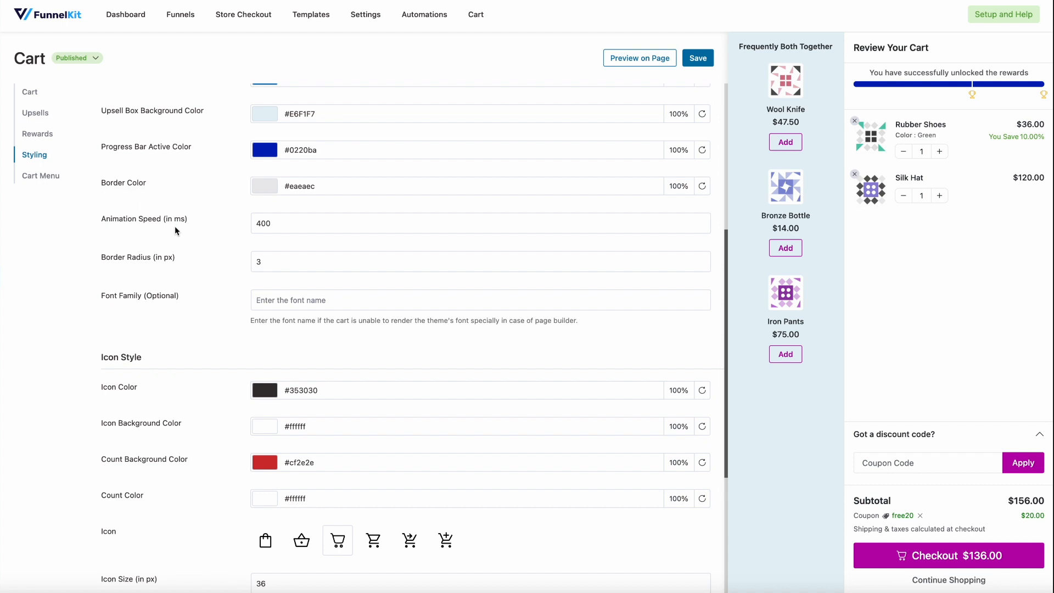
{"action": "left_click", "coordinate": [257, 262]}
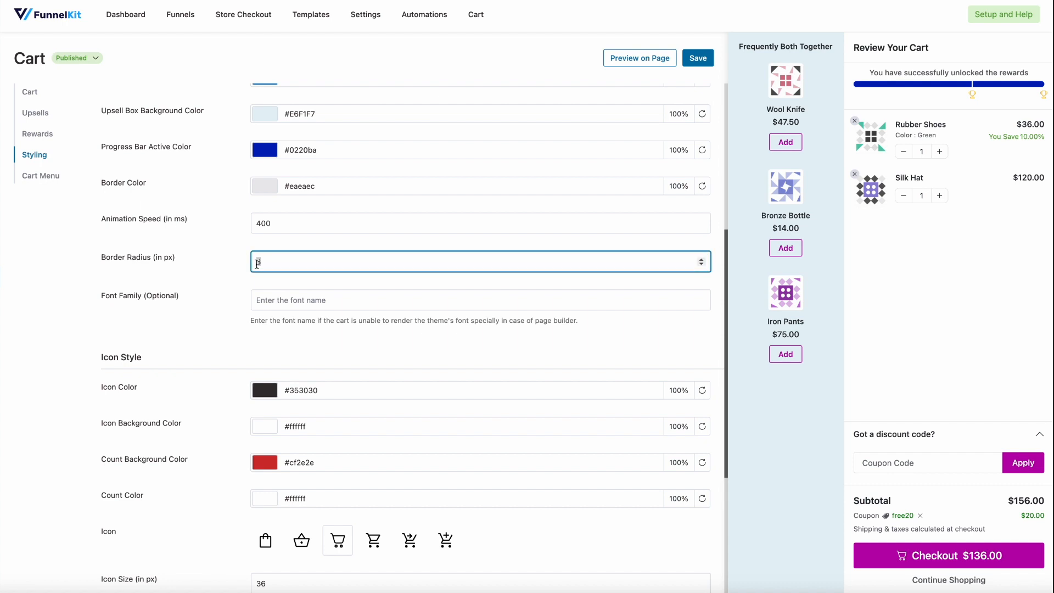
{"action": "key", "text": "BackSpace"}
{"action": "type", "text": "67"}
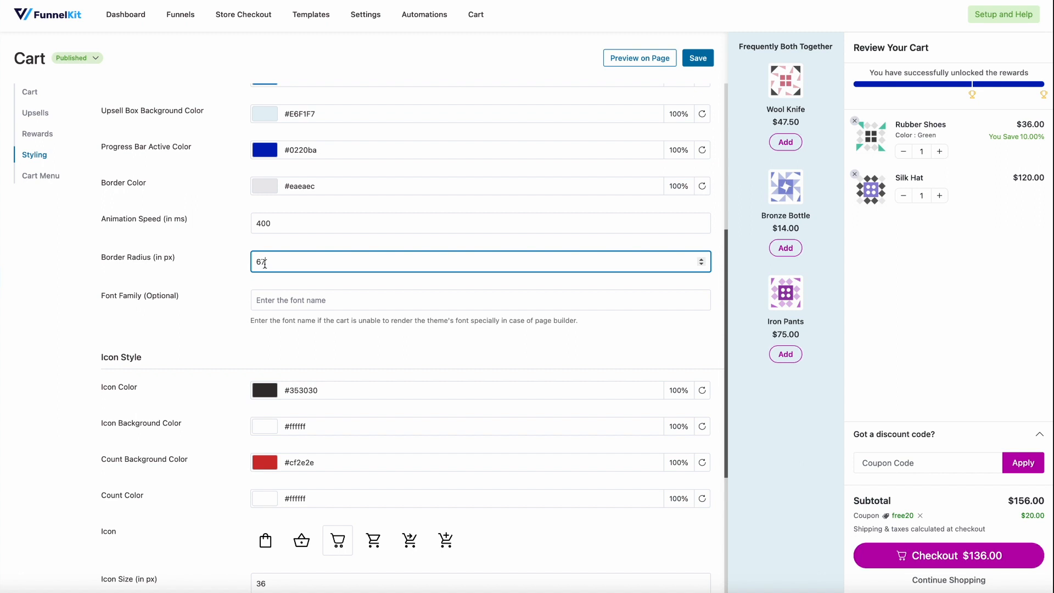
{"action": "double_click", "coordinate": [272, 264]}
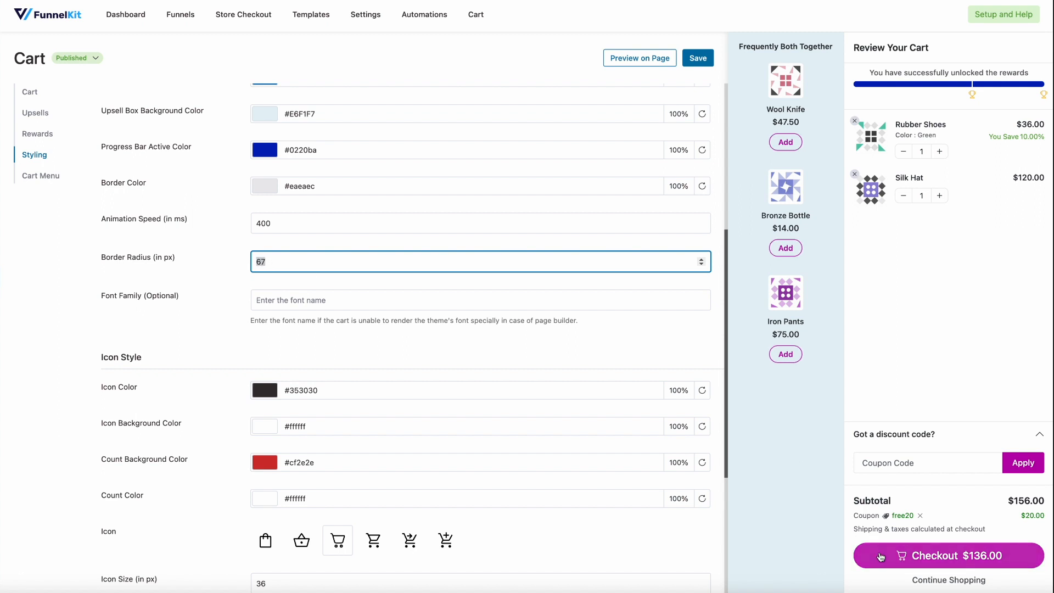
{"action": "type", "text": "3"}
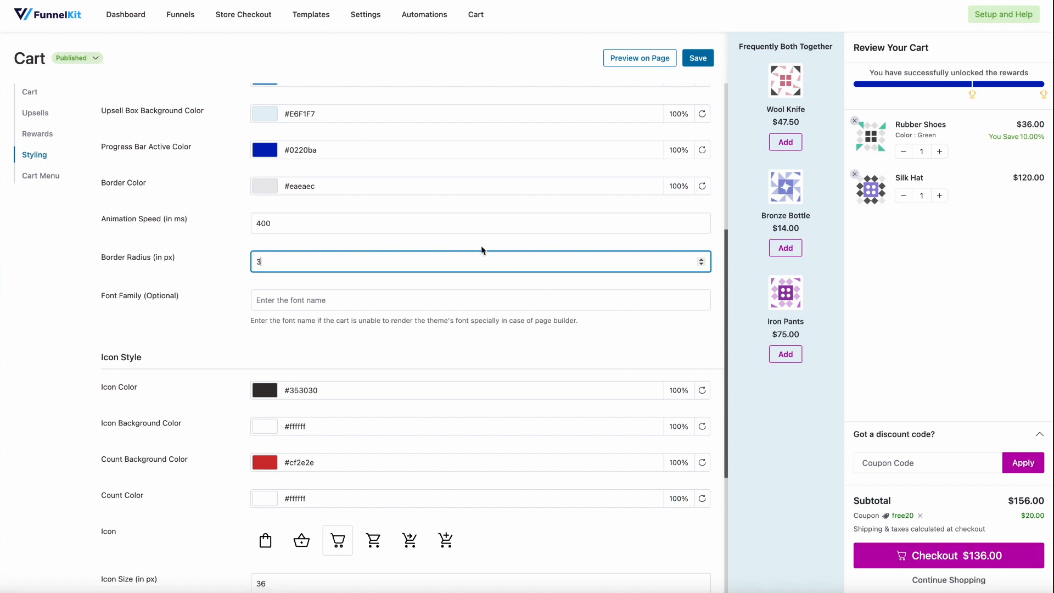
{"action": "left_click", "coordinate": [480, 246]}
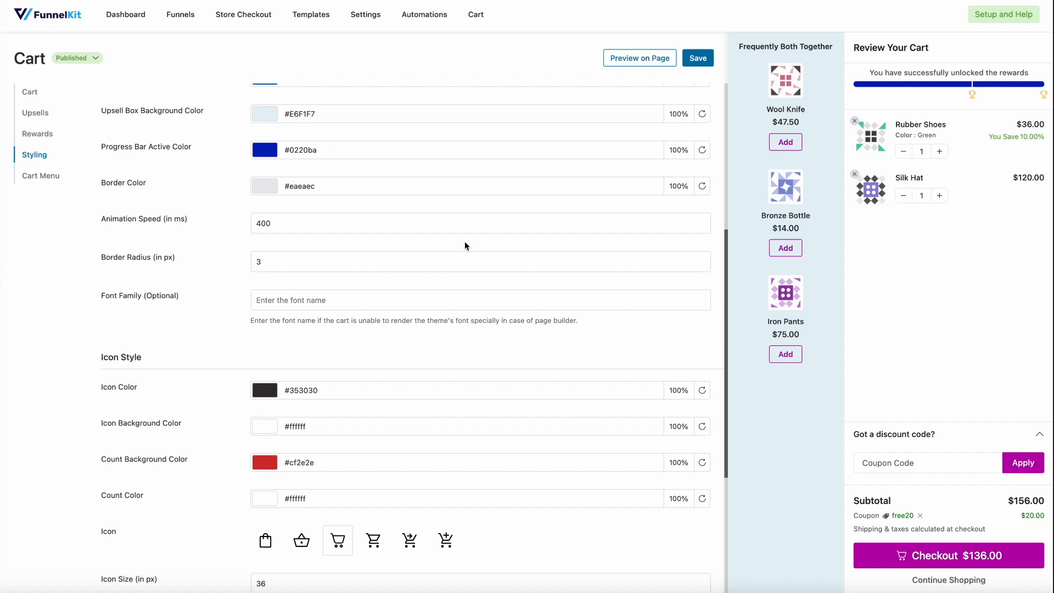
Change the cart icon's count background color to pink #cf2daf
{"action": "scroll", "coordinate": [464, 242], "scroll_direction": "down", "scroll_amount": 1}
{"action": "left_click", "coordinate": [430, 274]}
{"action": "left_click", "coordinate": [452, 311]}
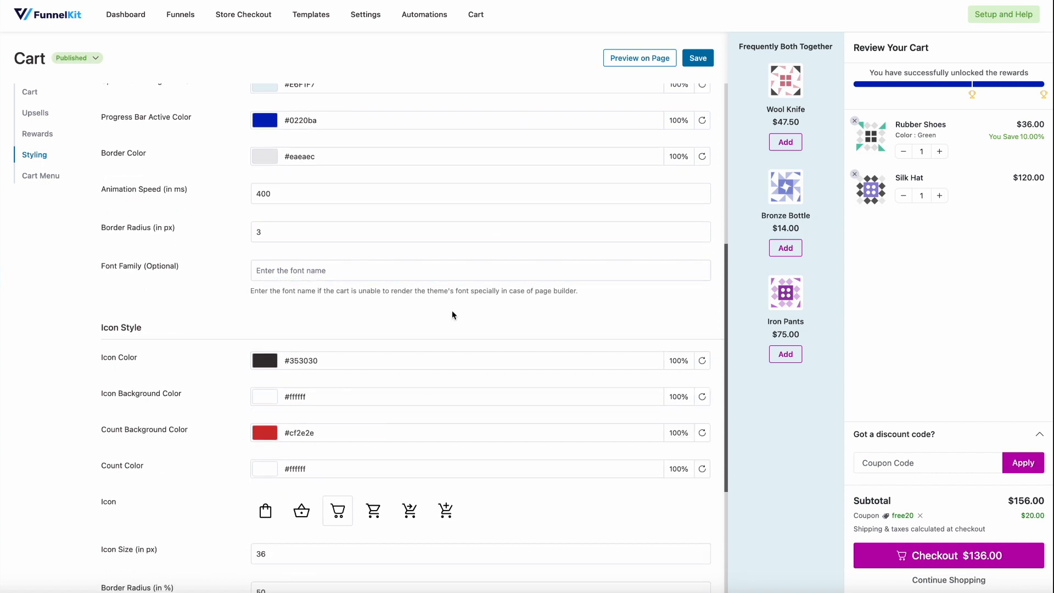
{"action": "scroll", "coordinate": [452, 310], "scroll_direction": "down", "scroll_amount": 3}
{"action": "scroll", "coordinate": [452, 312], "scroll_direction": "down", "scroll_amount": 3}
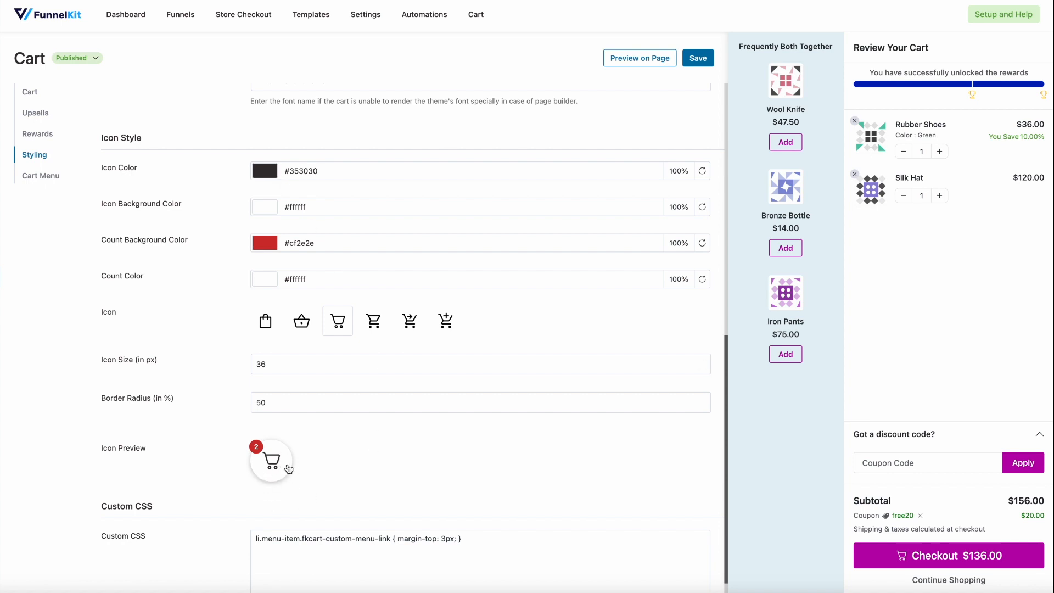
{"action": "scroll", "coordinate": [288, 466], "scroll_direction": "down", "scroll_amount": 1}
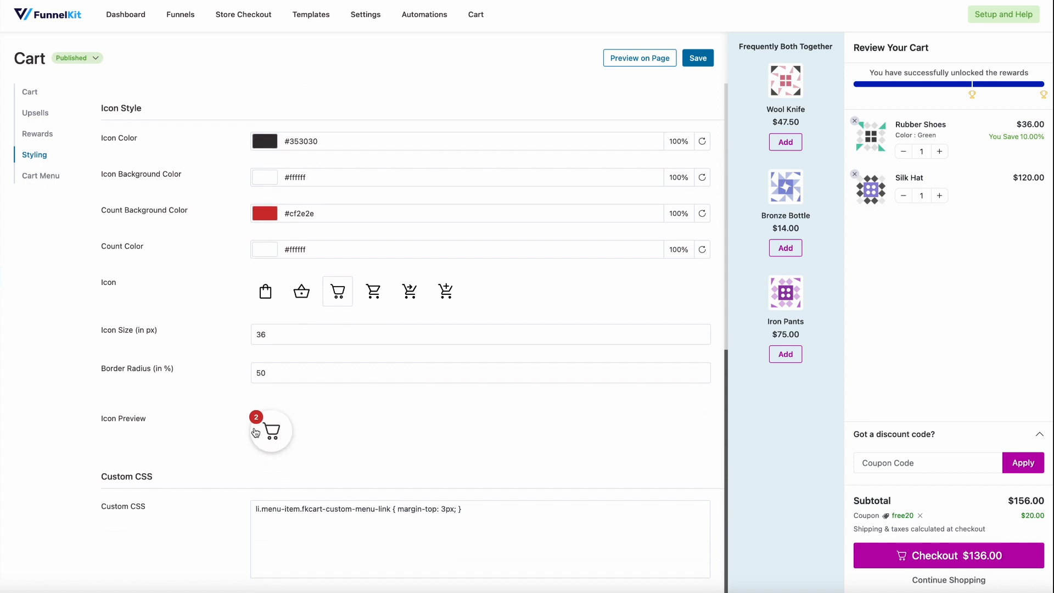
{"action": "left_click", "coordinate": [265, 214]}
{"action": "left_click", "coordinate": [350, 360]}
{"action": "left_click", "coordinate": [419, 392]}
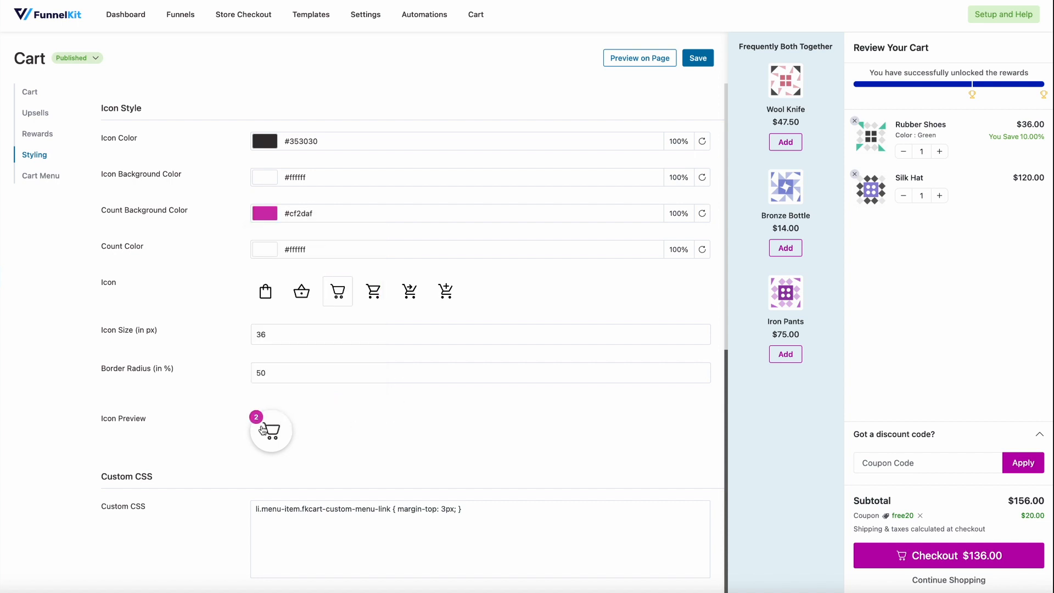
Try the bag and basket icons, and choose the cart with an arrow as the cart icon
{"action": "scroll", "coordinate": [329, 415], "scroll_direction": "down", "scroll_amount": 1}
{"action": "scroll", "coordinate": [333, 415], "scroll_direction": "down", "scroll_amount": 1}
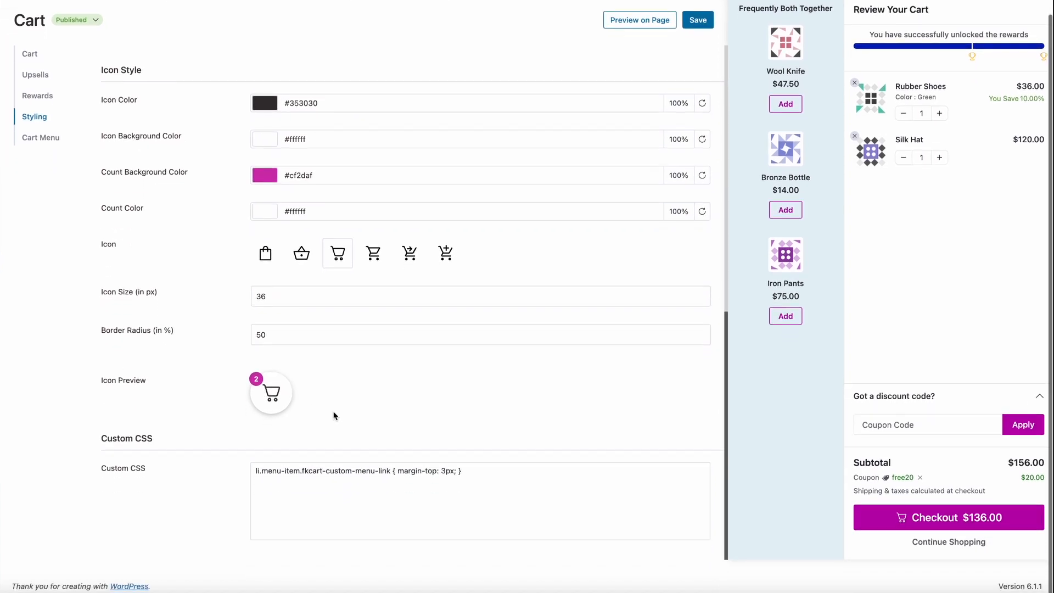
{"action": "left_click", "coordinate": [266, 263]}
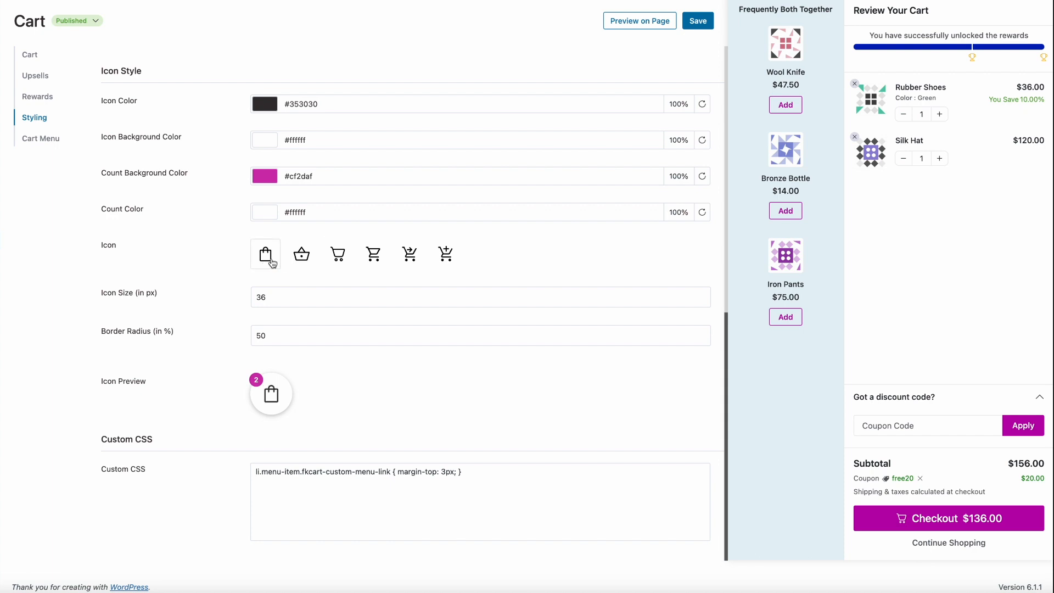
{"action": "left_click", "coordinate": [301, 259]}
{"action": "left_click", "coordinate": [409, 253]}
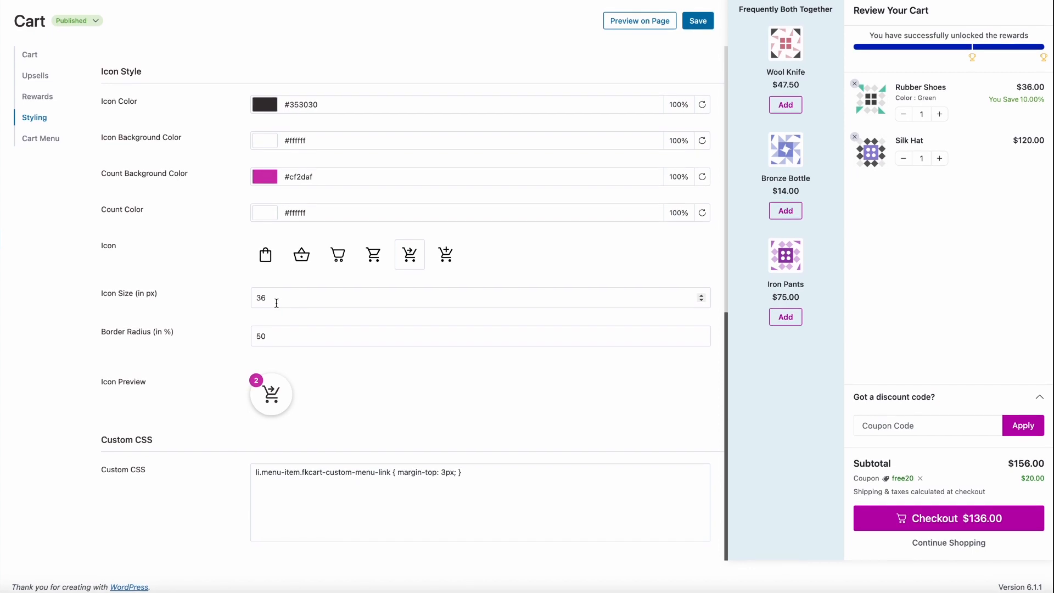
{"action": "scroll", "coordinate": [277, 303], "scroll_direction": "up", "scroll_amount": 1}
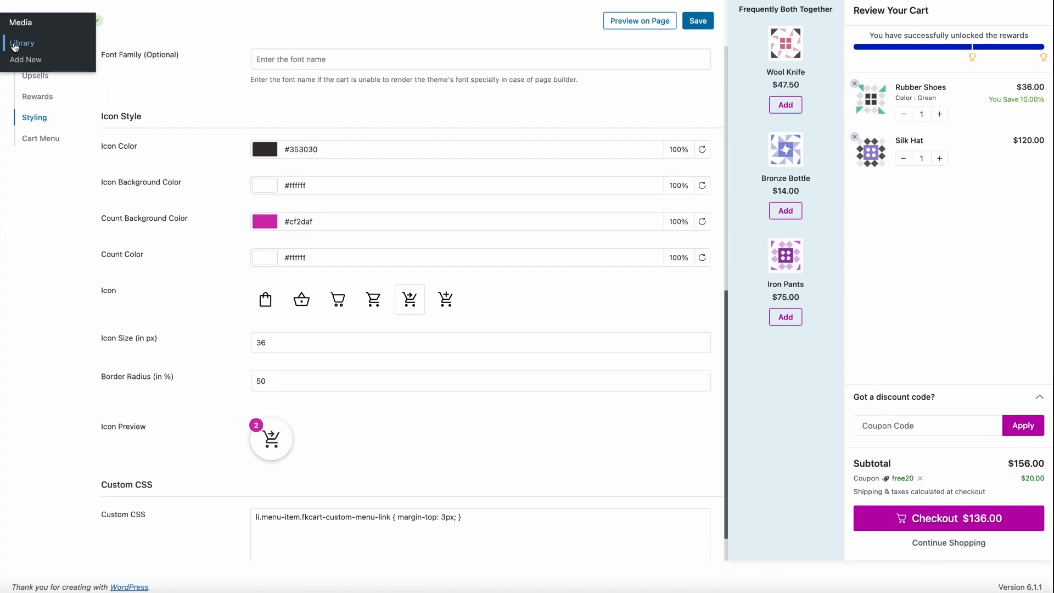
{"action": "scroll", "coordinate": [179, 282], "scroll_direction": "down", "scroll_amount": 1}
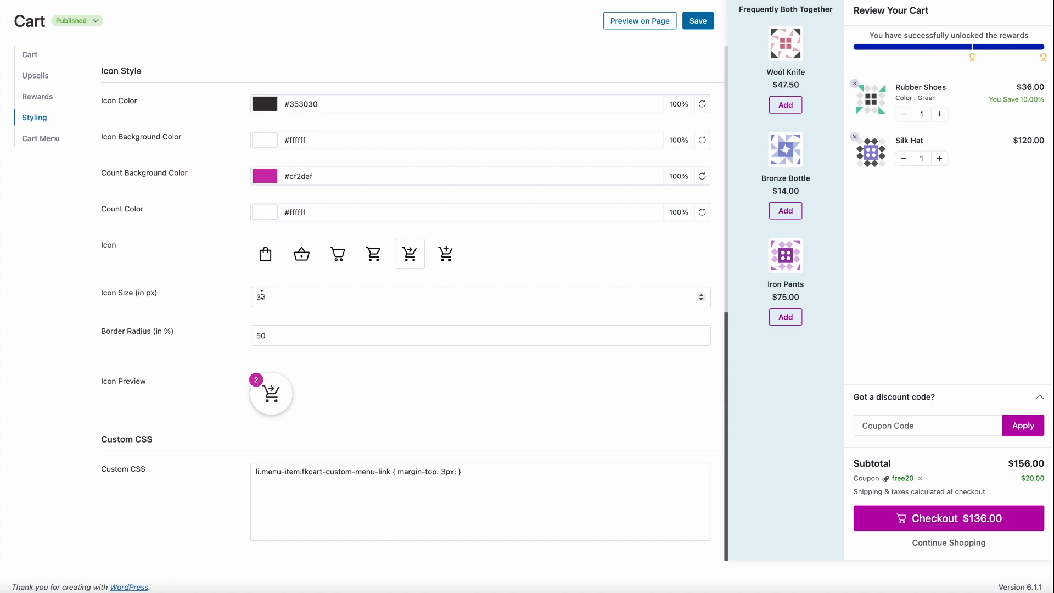
Re-enter the cart icon's border radius as 50%
{"action": "double_click", "coordinate": [263, 335]}
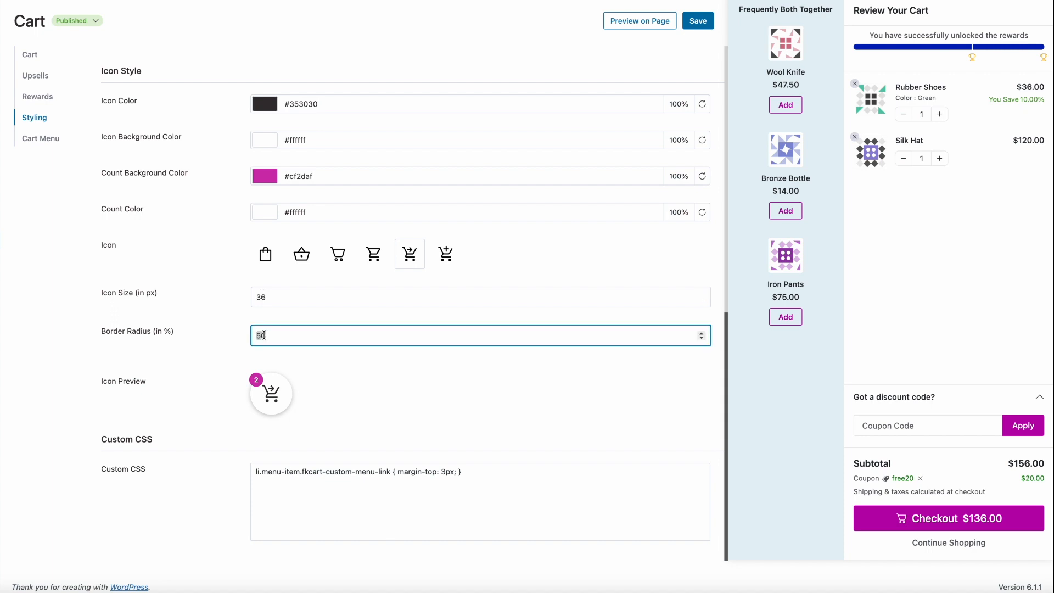
{"action": "type", "text": "6"}
{"action": "key", "text": "BackSpace"}
{"action": "type", "text": "50"}
{"action": "left_click", "coordinate": [326, 390]}
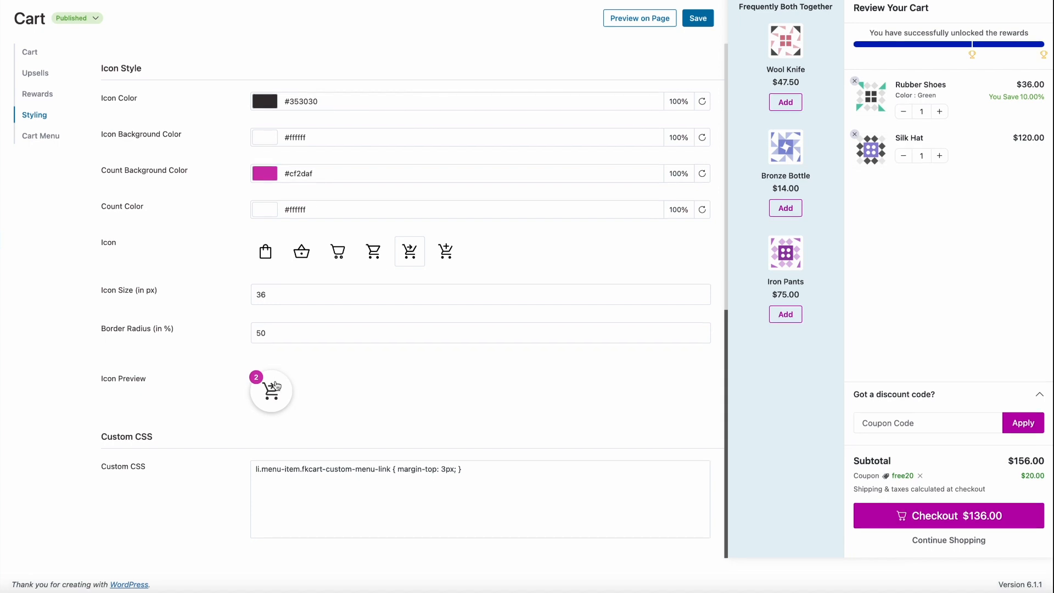
Review the icon preview, the custom CSS and the full list of cart style settings
{"action": "scroll", "coordinate": [277, 386], "scroll_direction": "up", "scroll_amount": 2}
{"action": "scroll", "coordinate": [277, 386], "scroll_direction": "down", "scroll_amount": 2}
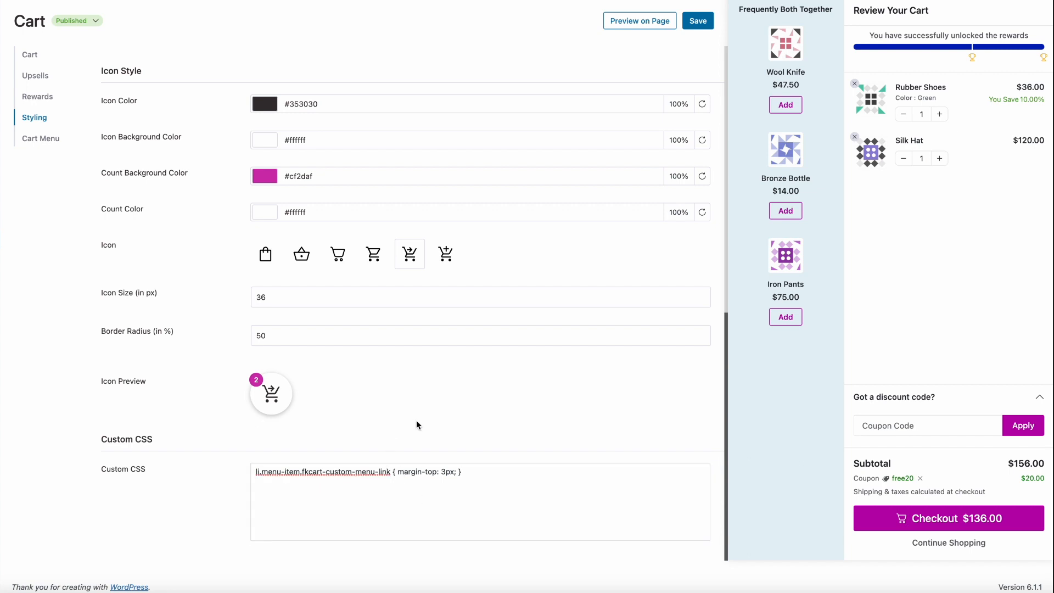
{"action": "scroll", "coordinate": [422, 422], "scroll_direction": "up", "scroll_amount": 5}
{"action": "scroll", "coordinate": [423, 418], "scroll_direction": "up", "scroll_amount": 15}
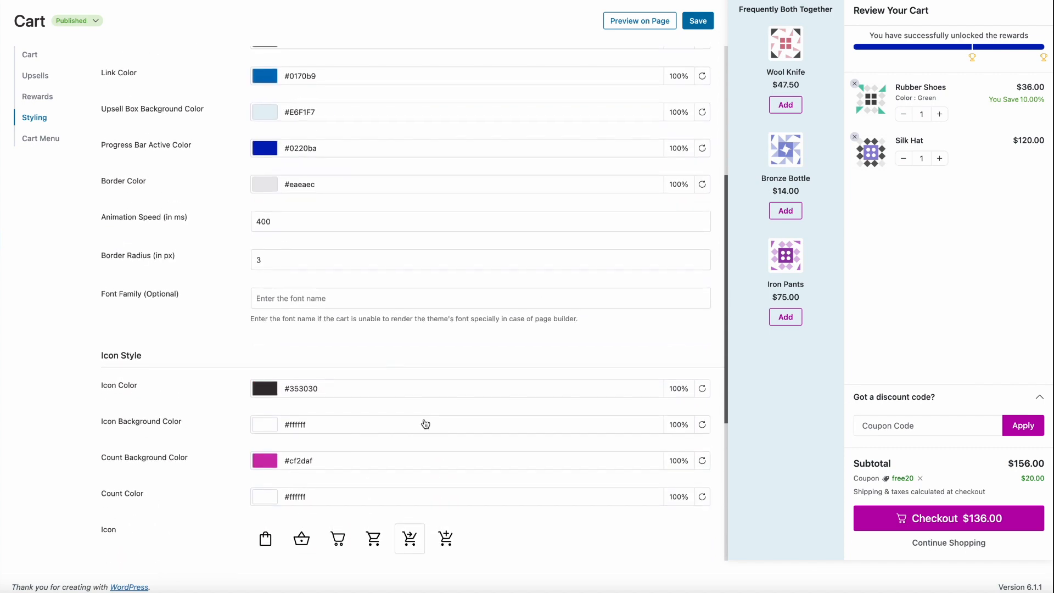
{"action": "scroll", "coordinate": [424, 419], "scroll_direction": "up", "scroll_amount": 2}
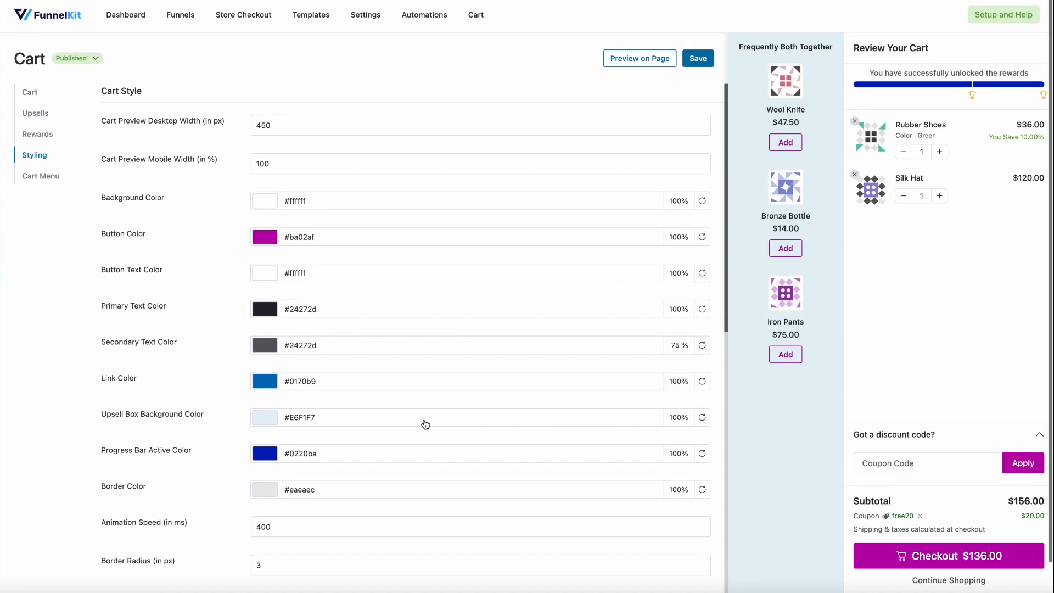
{"action": "scroll", "coordinate": [425, 423], "scroll_direction": "down", "scroll_amount": 10}
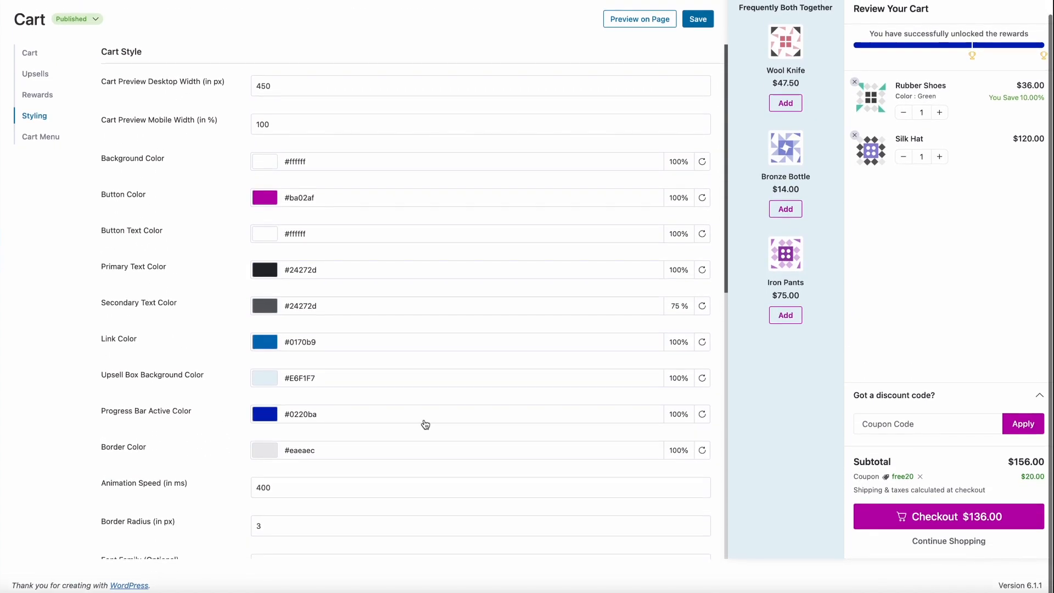
{"action": "scroll", "coordinate": [425, 424], "scroll_direction": "down", "scroll_amount": 5}
{"action": "scroll", "coordinate": [425, 424], "scroll_direction": "up", "scroll_amount": 13}
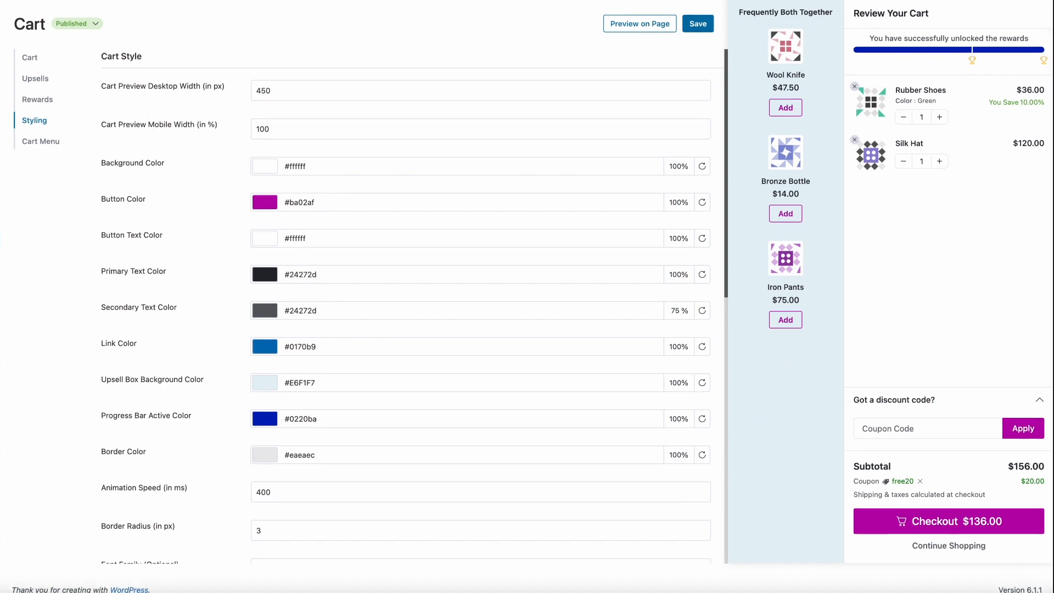
Set the cart upsells display to Style 1 and save the settings
{"action": "left_click", "coordinate": [33, 58]}
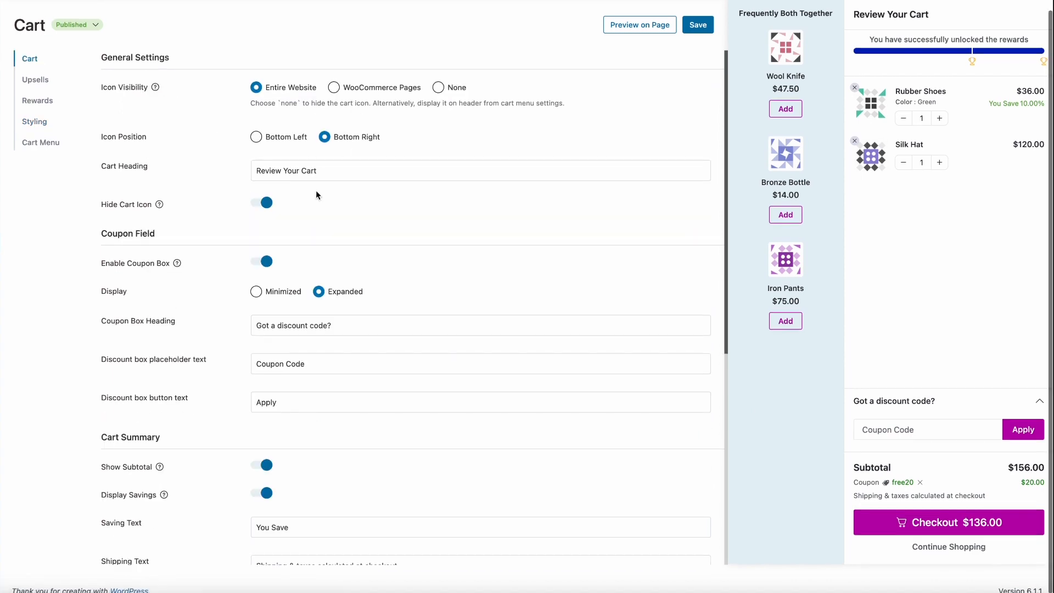
{"action": "scroll", "coordinate": [309, 249], "scroll_direction": "down", "scroll_amount": 3}
{"action": "left_click", "coordinate": [33, 80]}
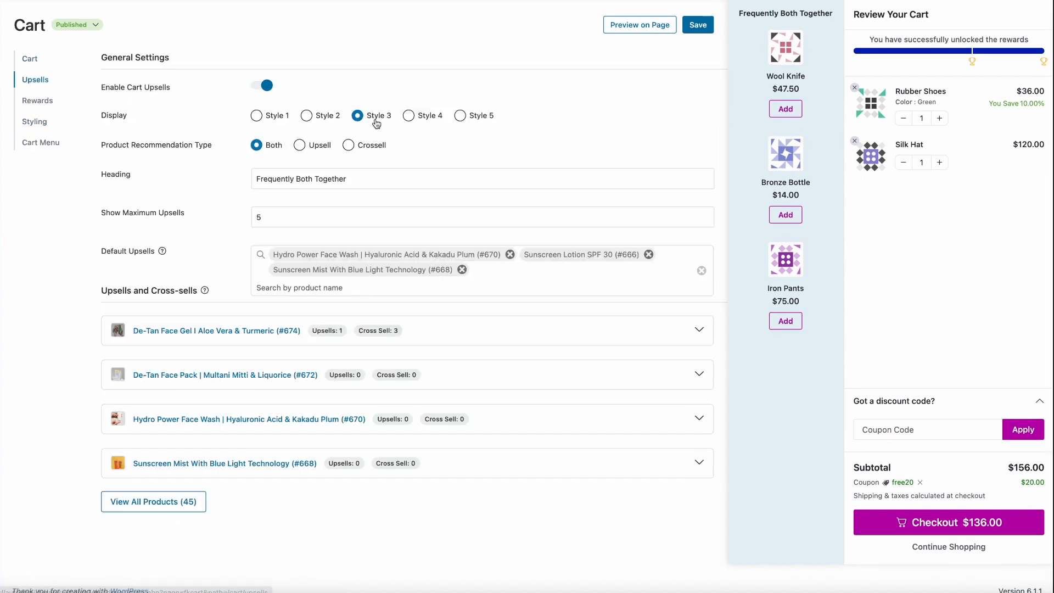
{"action": "left_click", "coordinate": [283, 120]}
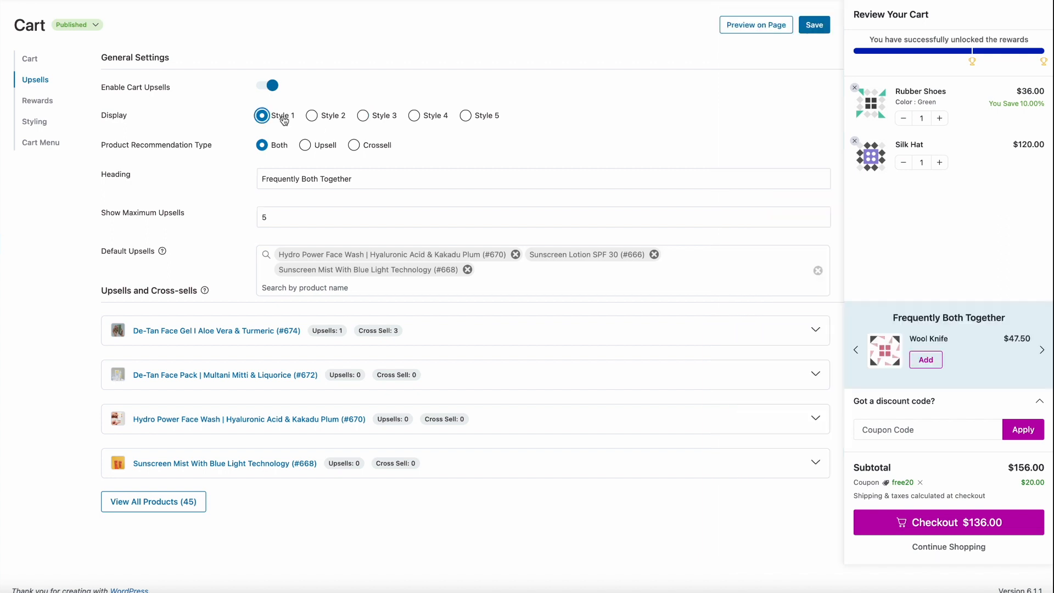
{"action": "left_click", "coordinate": [799, 31]}
Change the upsell box background color to light pink #eadceb in the cart styling
{"action": "left_click", "coordinate": [41, 124]}
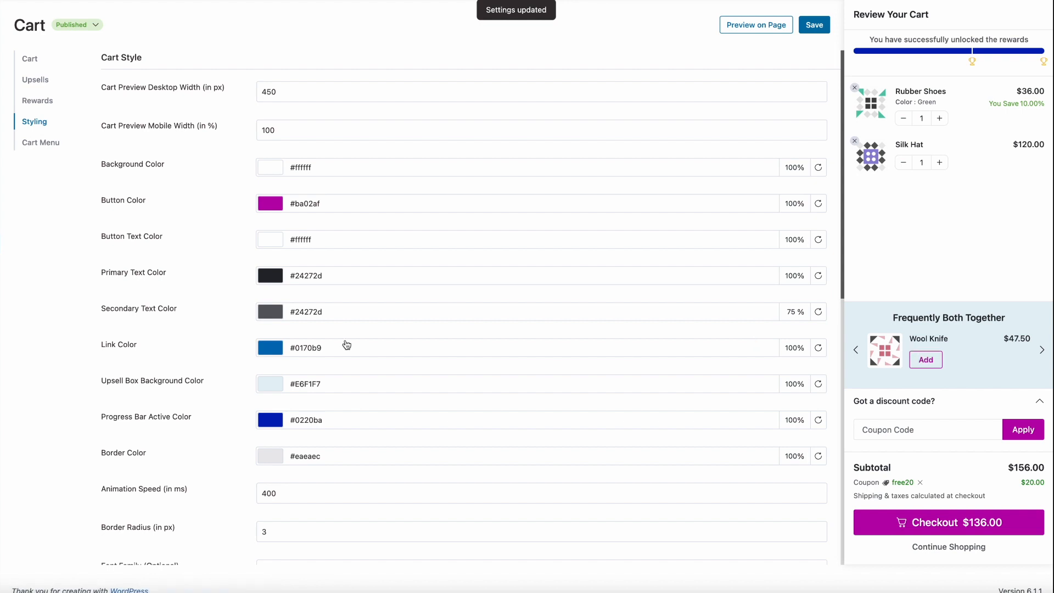
{"action": "scroll", "coordinate": [266, 352], "scroll_direction": "down", "scroll_amount": 1}
{"action": "left_click", "coordinate": [266, 353]}
{"action": "left_click", "coordinate": [353, 278]}
{"action": "left_click", "coordinate": [266, 146]}
{"action": "left_click", "coordinate": [268, 148]}
{"action": "left_click", "coordinate": [643, 270]}
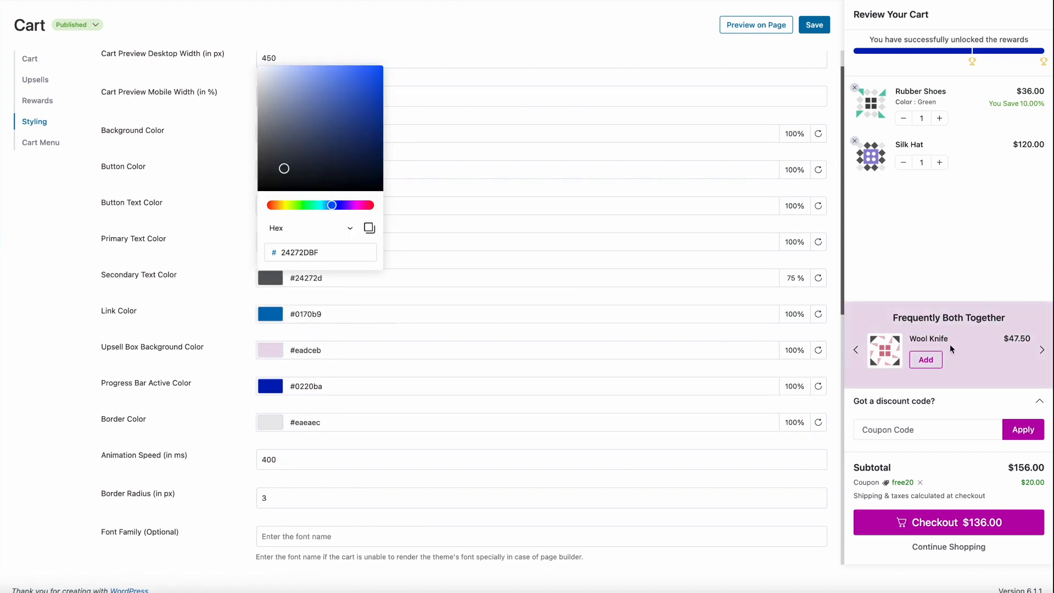
{"action": "left_click", "coordinate": [518, 311]}
{"action": "left_click", "coordinate": [519, 311]}
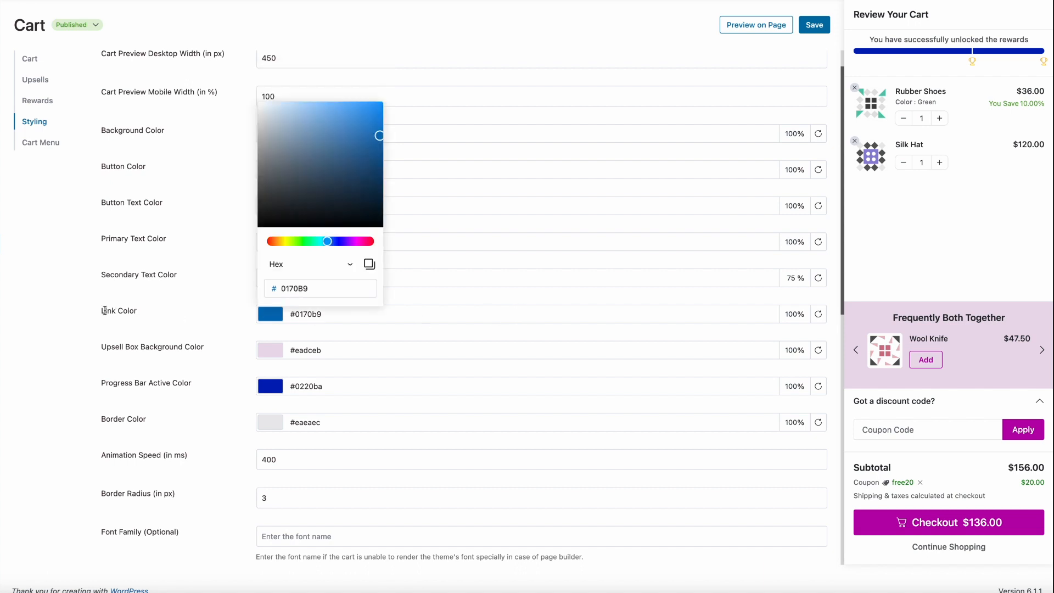
{"action": "left_click", "coordinate": [278, 335]}
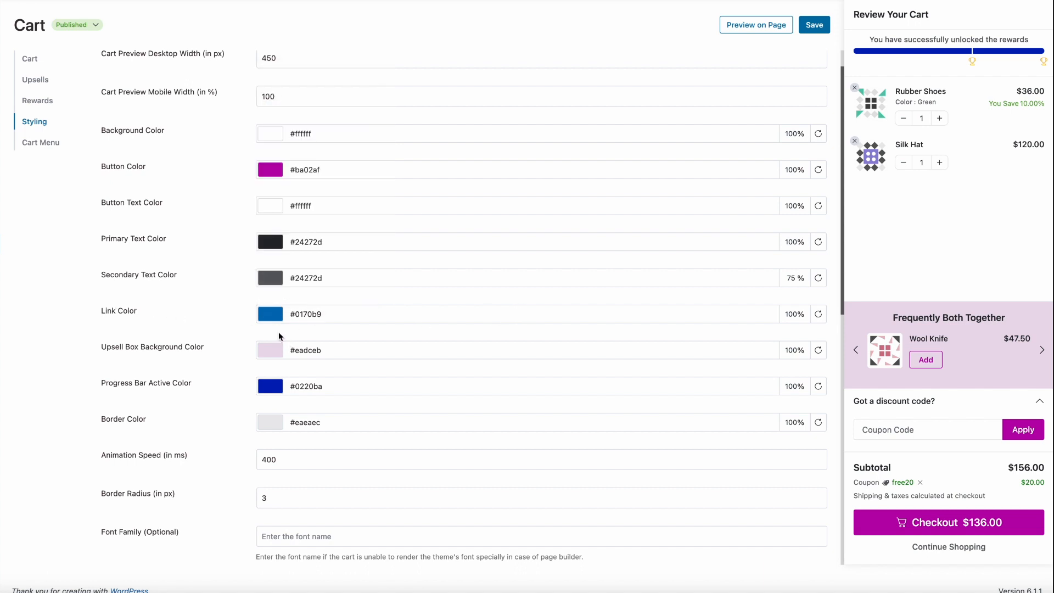
Set the cart icon visibility to None in the general cart settings
{"action": "scroll", "coordinate": [284, 393], "scroll_direction": "down", "scroll_amount": 1}
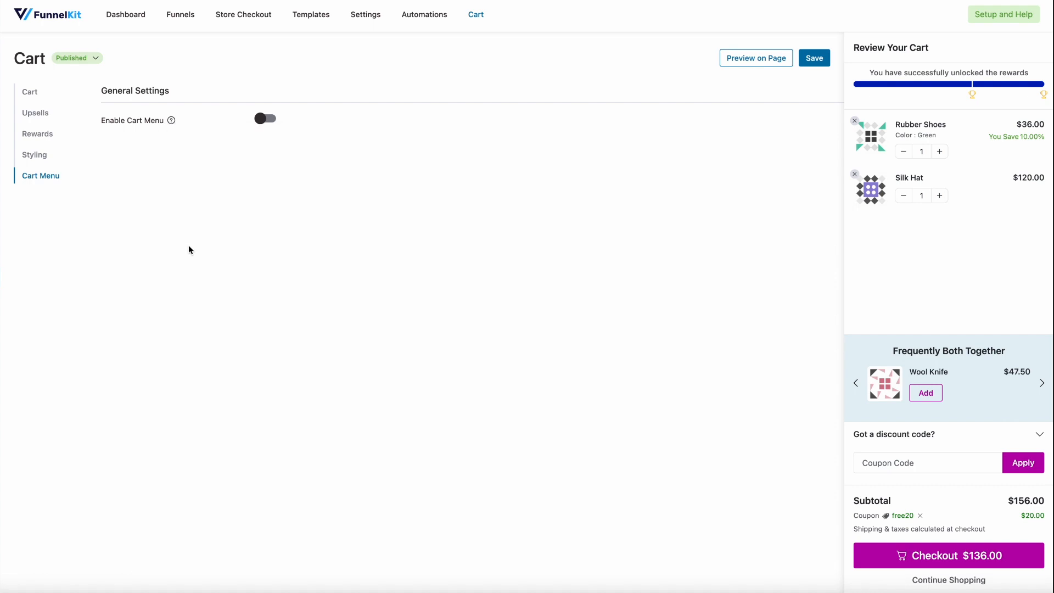
{"action": "left_click", "coordinate": [34, 93]}
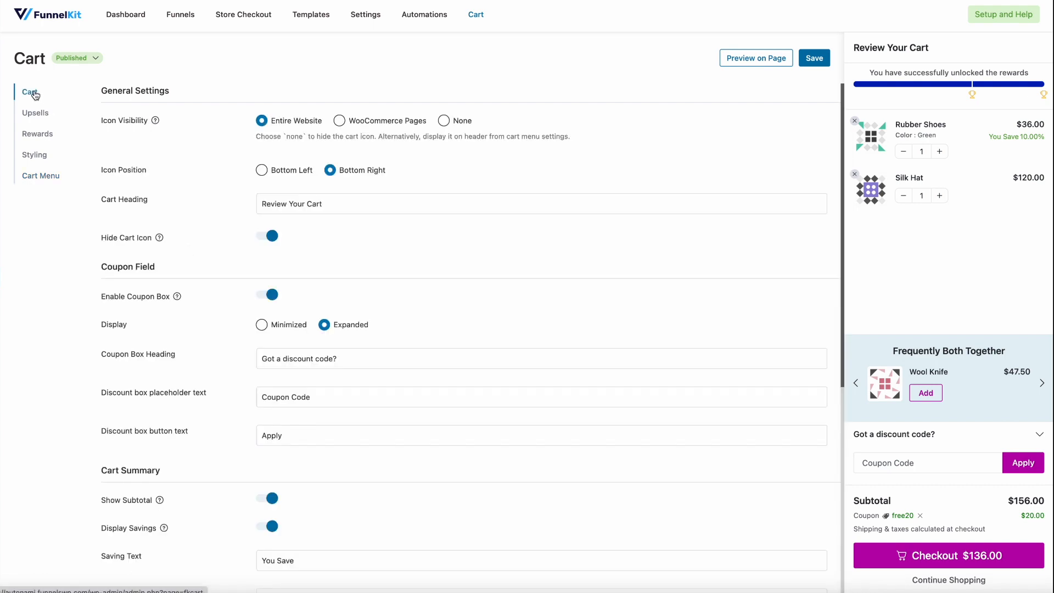
{"action": "left_click", "coordinate": [444, 120]}
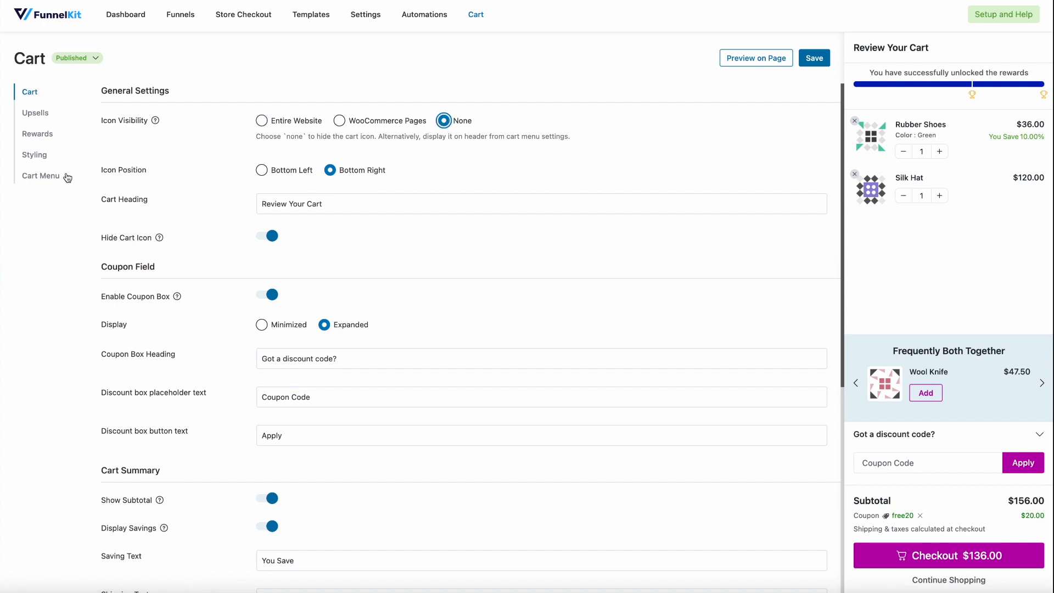
Enable the cart menu in its general settings
{"action": "left_click", "coordinate": [44, 181]}
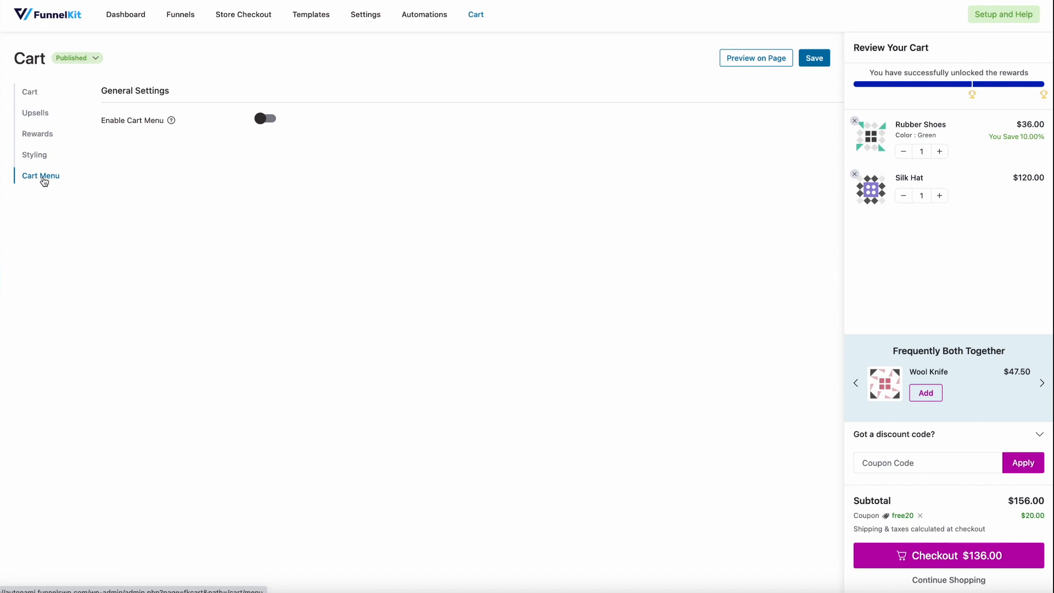
{"action": "left_click", "coordinate": [269, 121]}
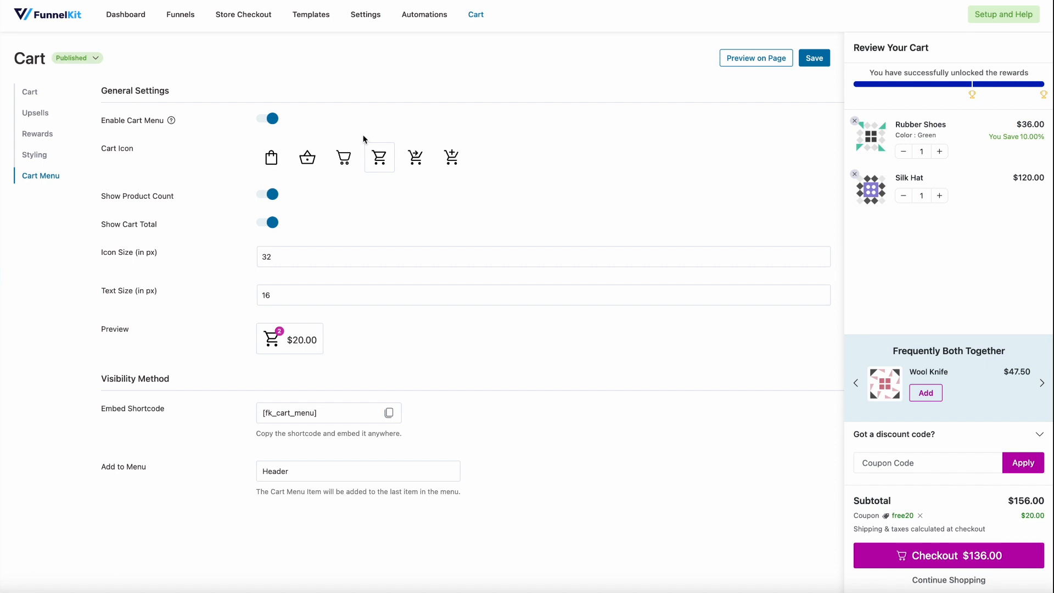
Turn the cart menu's product count and cart total off and back on to compare the preview
{"action": "scroll", "coordinate": [321, 181], "scroll_direction": "down", "scroll_amount": 1}
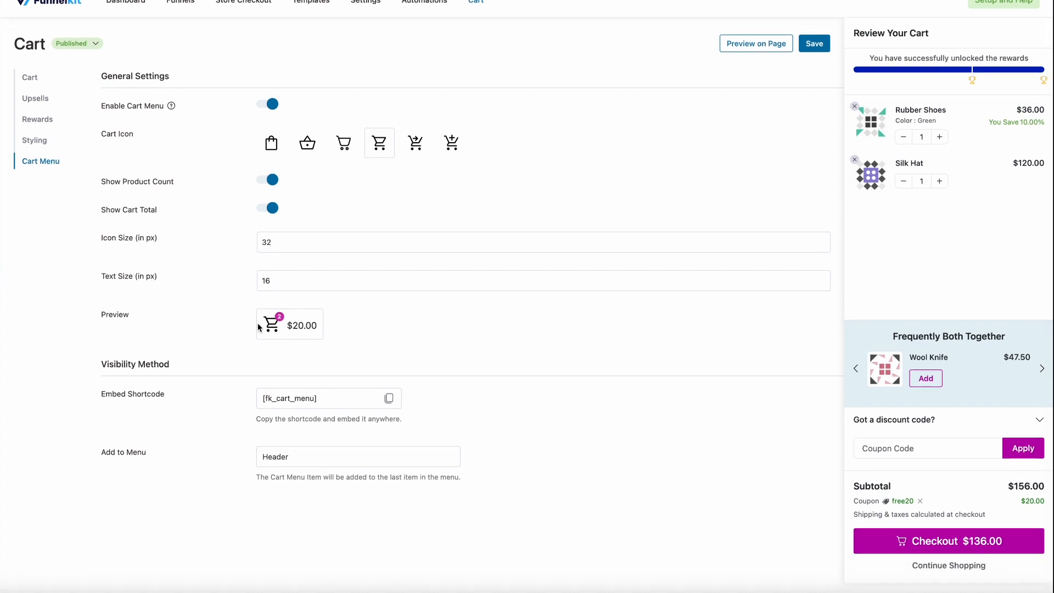
{"action": "left_click", "coordinate": [268, 183]}
{"action": "left_click", "coordinate": [261, 209]}
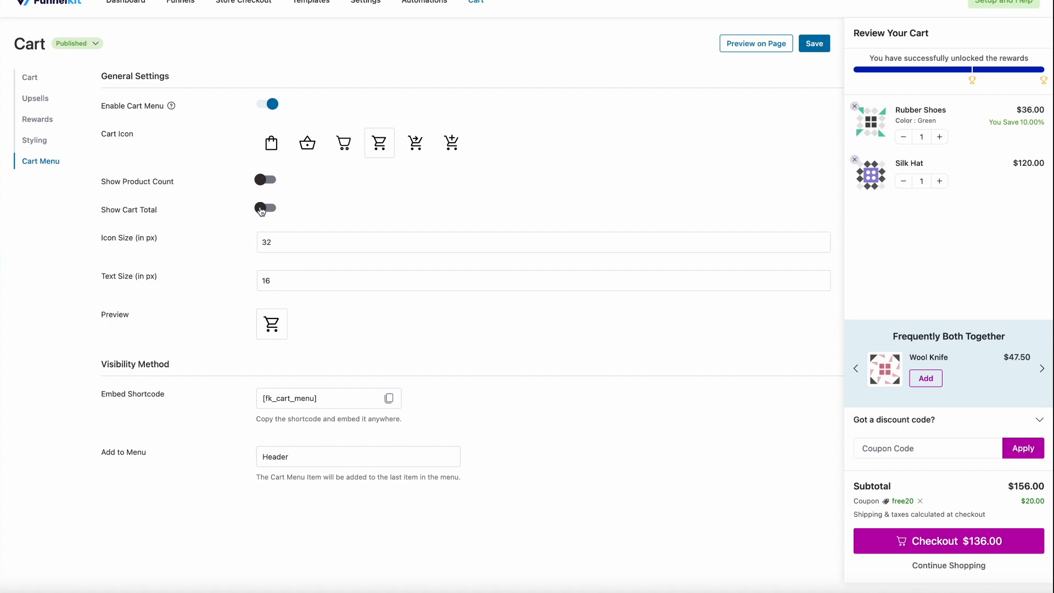
{"action": "left_click", "coordinate": [262, 209]}
{"action": "left_click", "coordinate": [264, 181]}
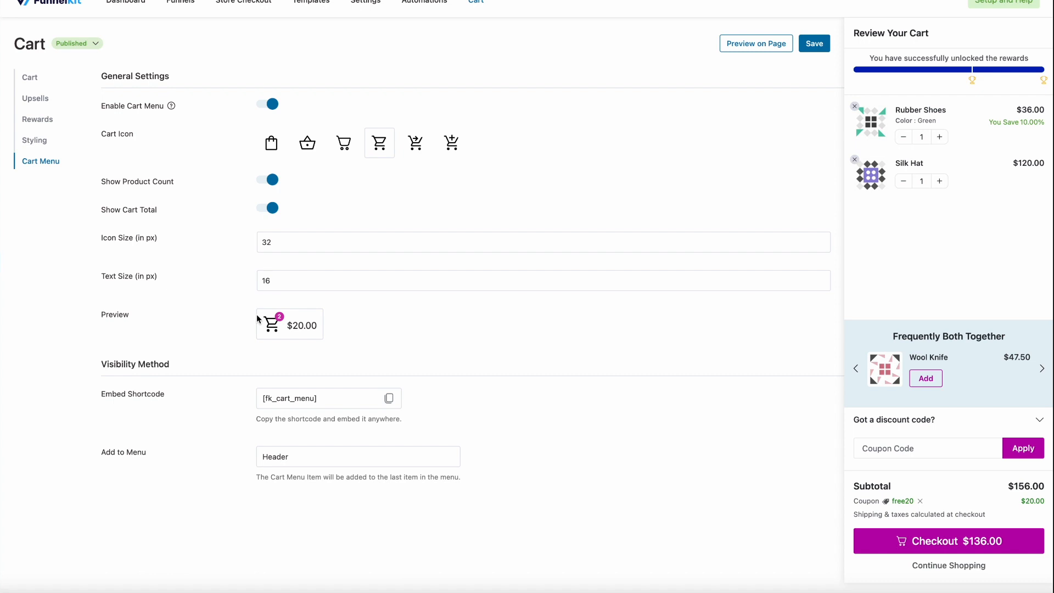
Review the cart menu's icon size, text size, preview, embed shortcode and the menu it is added to
{"action": "scroll", "coordinate": [224, 317], "scroll_direction": "down", "scroll_amount": 1}
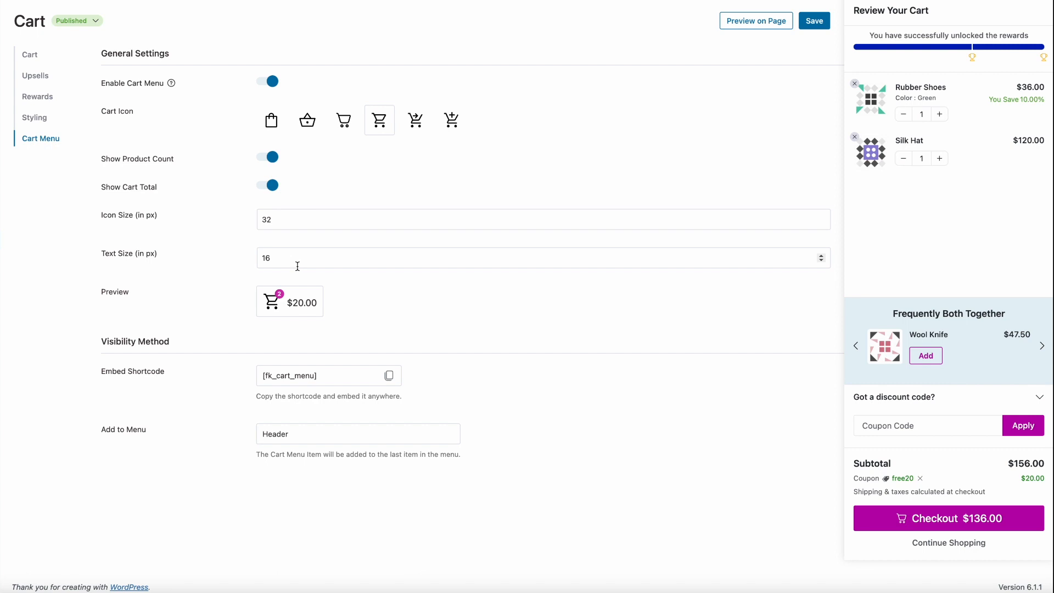
{"action": "scroll", "coordinate": [297, 266], "scroll_direction": "down", "scroll_amount": 1}
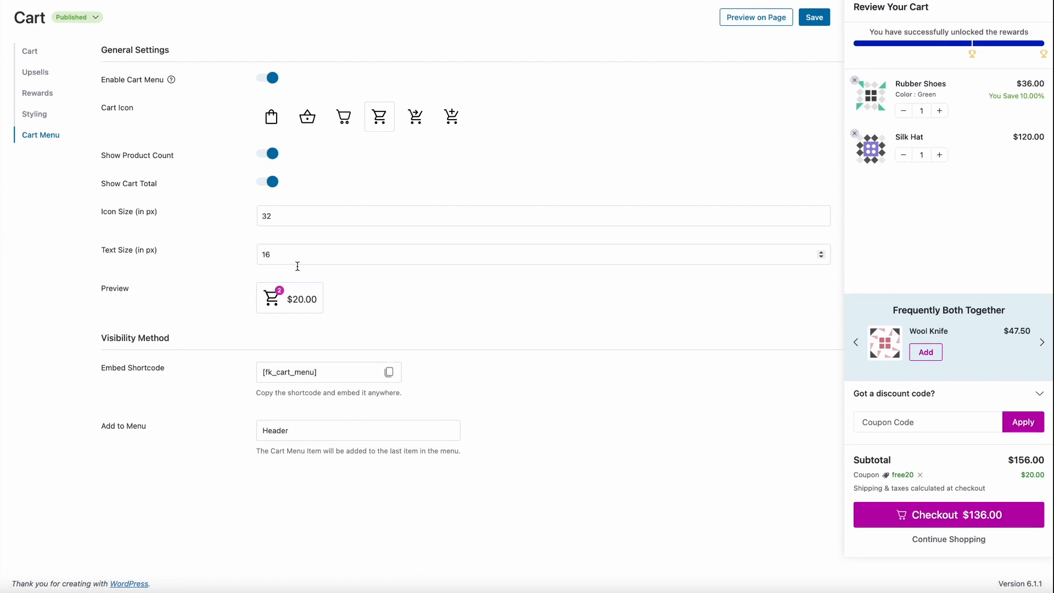
{"action": "scroll", "coordinate": [297, 266], "scroll_direction": "up", "scroll_amount": 1}
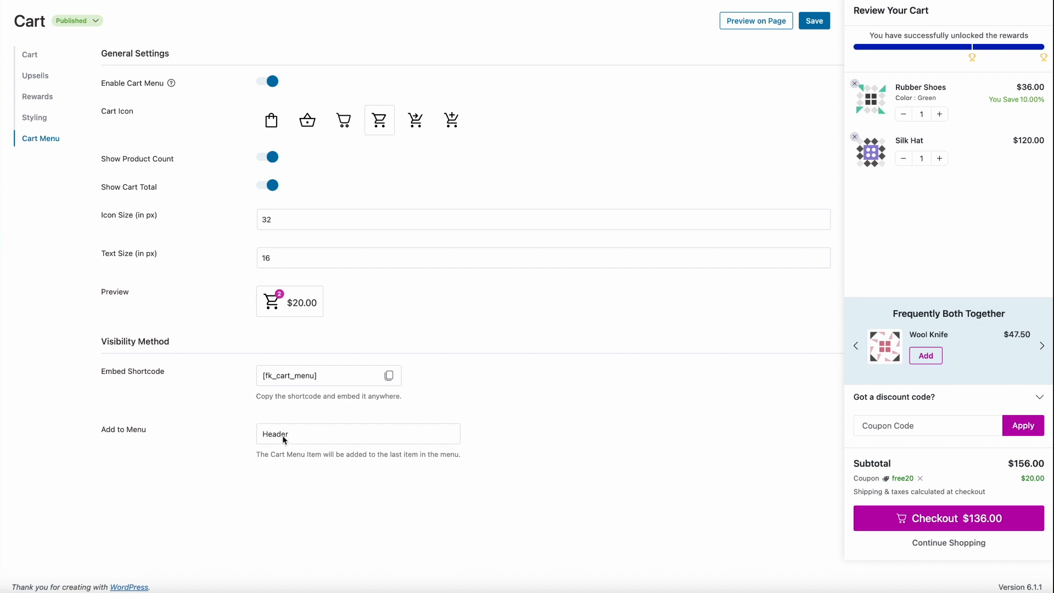
{"action": "left_click_drag", "start_coordinate": [395, 455], "coordinate": [462, 449]}
{"action": "left_click", "coordinate": [488, 443]}
{"action": "scroll", "coordinate": [488, 443], "scroll_direction": "up", "scroll_amount": 1}
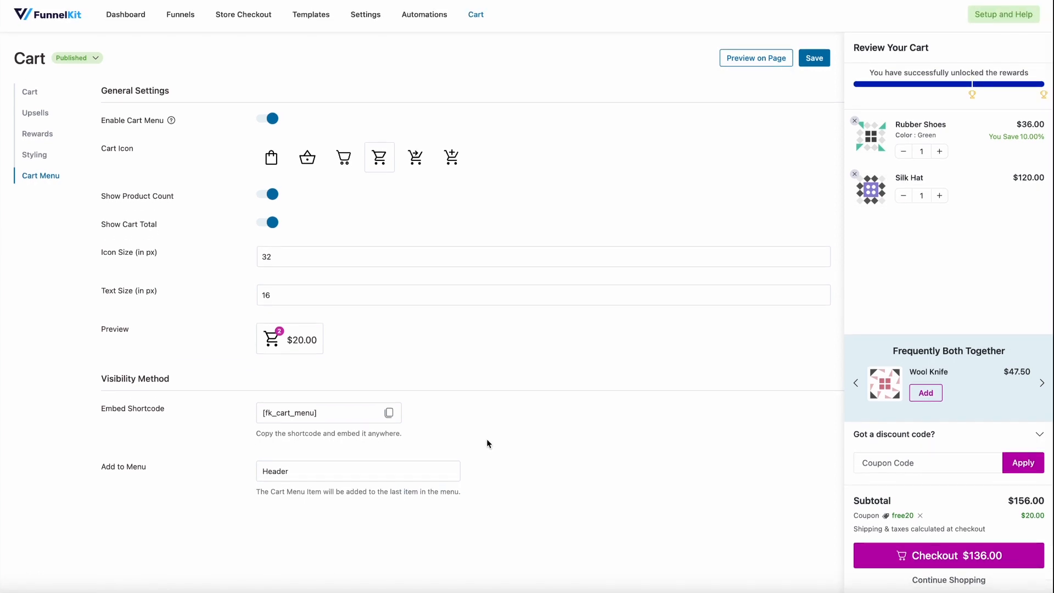